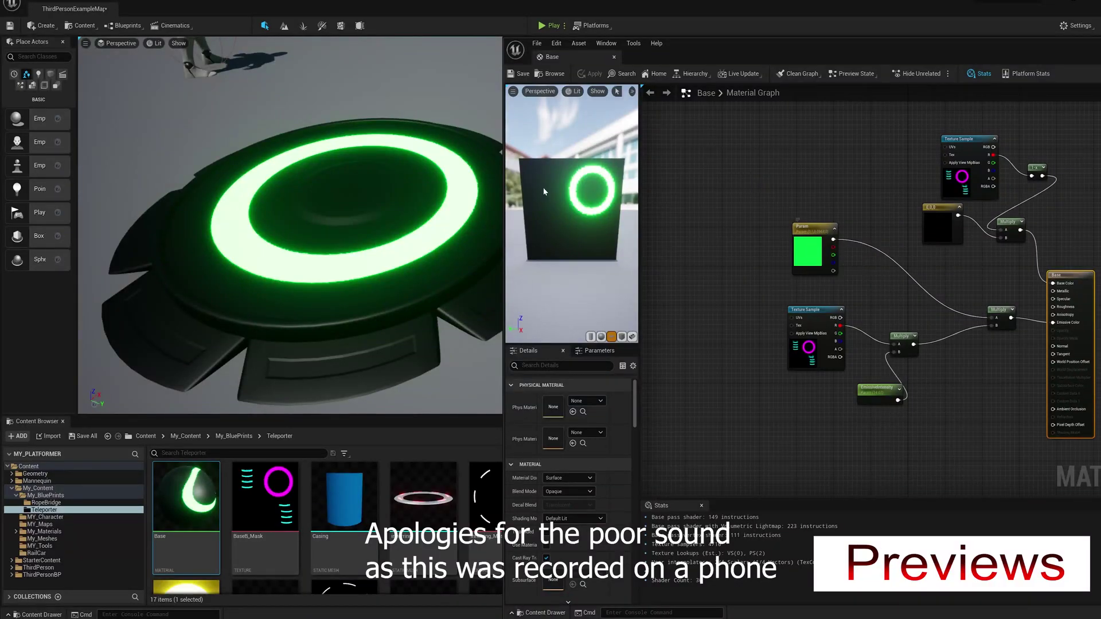
Try out red and other hues for the Param colour node of the Base material.
{"action": "left_click", "coordinate": [812, 257]}
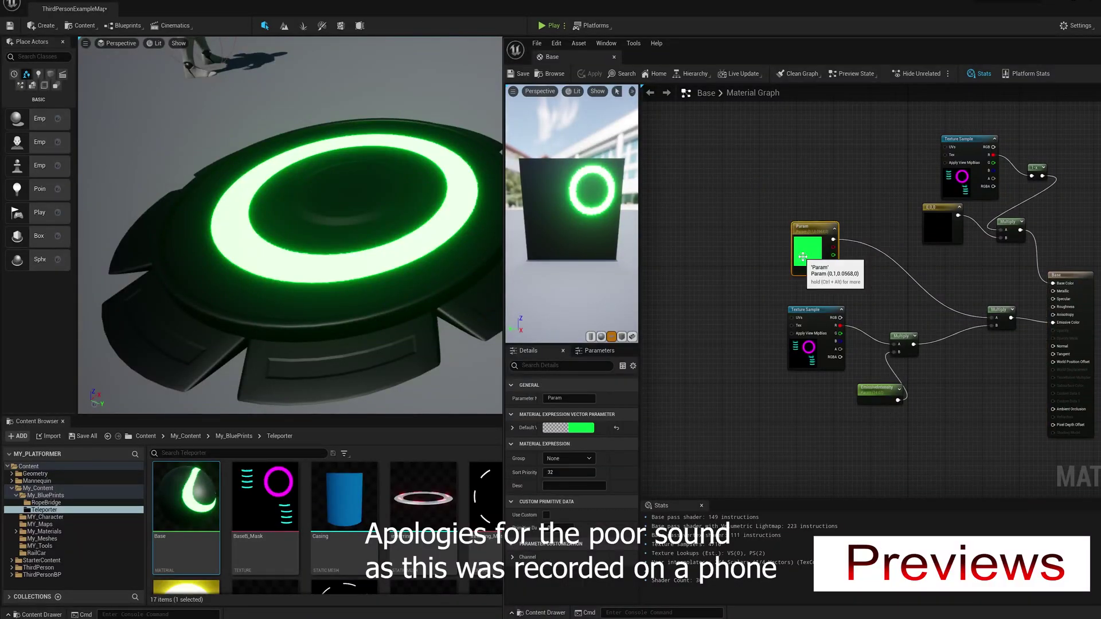
{"action": "double_click", "coordinate": [812, 257]}
{"action": "left_click_drag", "start_coordinate": [836, 361], "coordinate": [896, 329]}
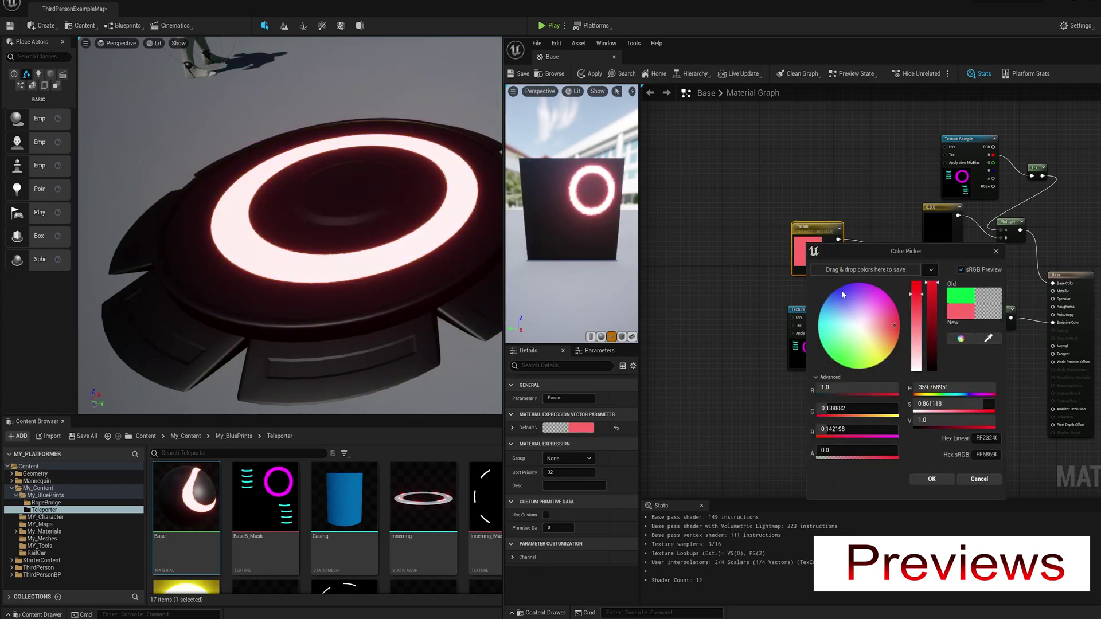
{"action": "left_click_drag", "start_coordinate": [842, 293], "coordinate": [883, 359]}
{"action": "left_click", "coordinate": [978, 479]}
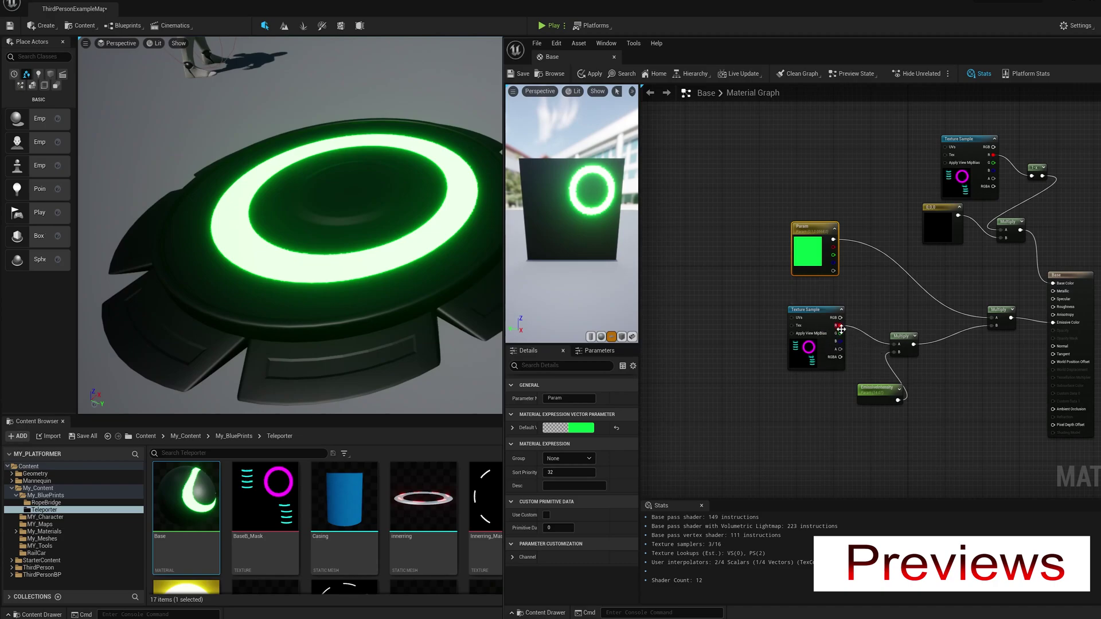
Feed first the green, then the blue channel of the lower Texture Sample into the Multiply node's A input, saving the material each time.
{"action": "left_click_drag", "start_coordinate": [895, 344], "coordinate": [838, 334]}
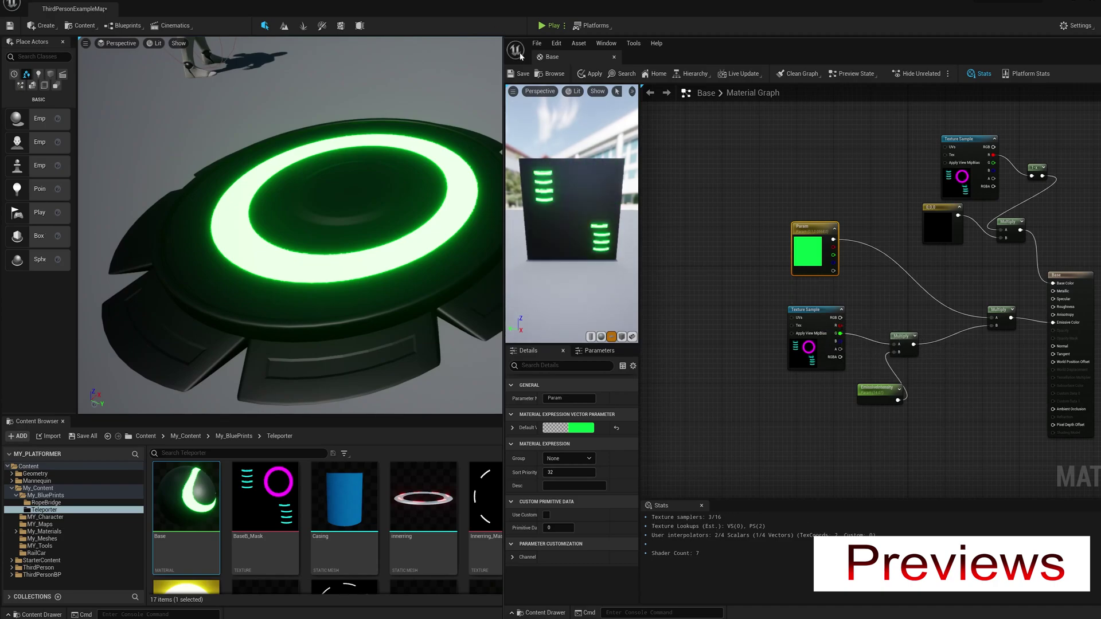
{"action": "left_click", "coordinate": [519, 74]}
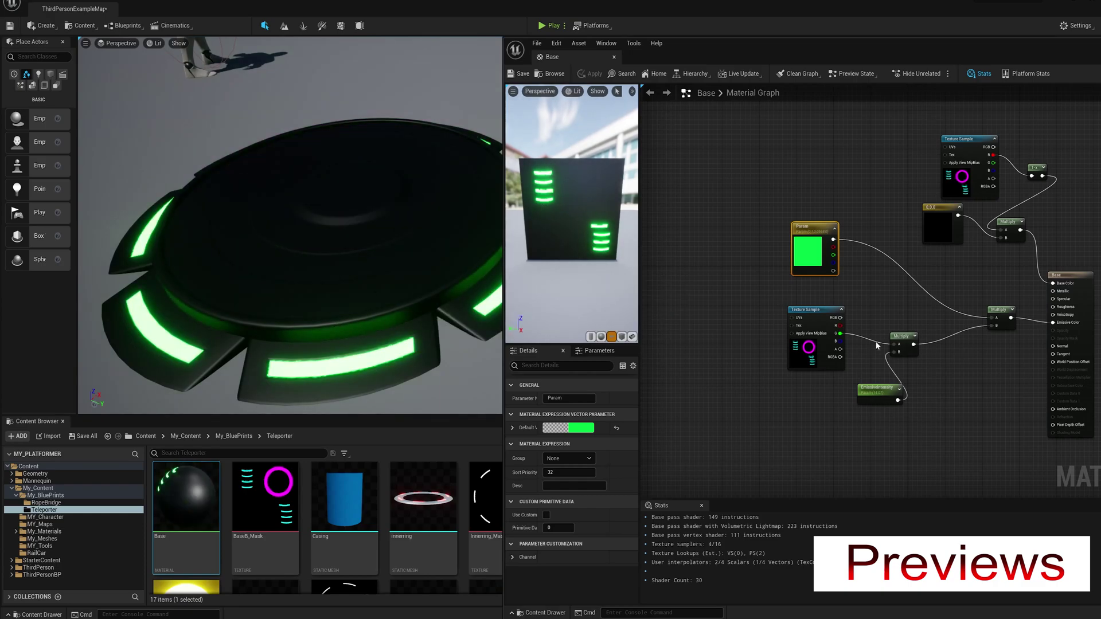
{"action": "left_click_drag", "start_coordinate": [893, 344], "coordinate": [840, 341]}
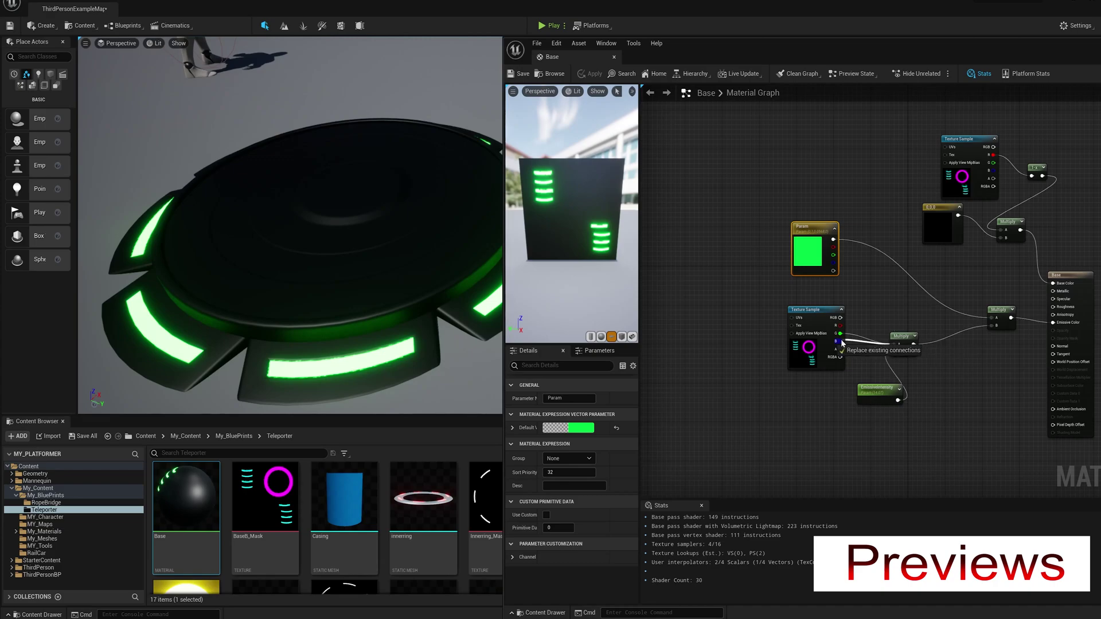
{"action": "left_click", "coordinate": [517, 75]}
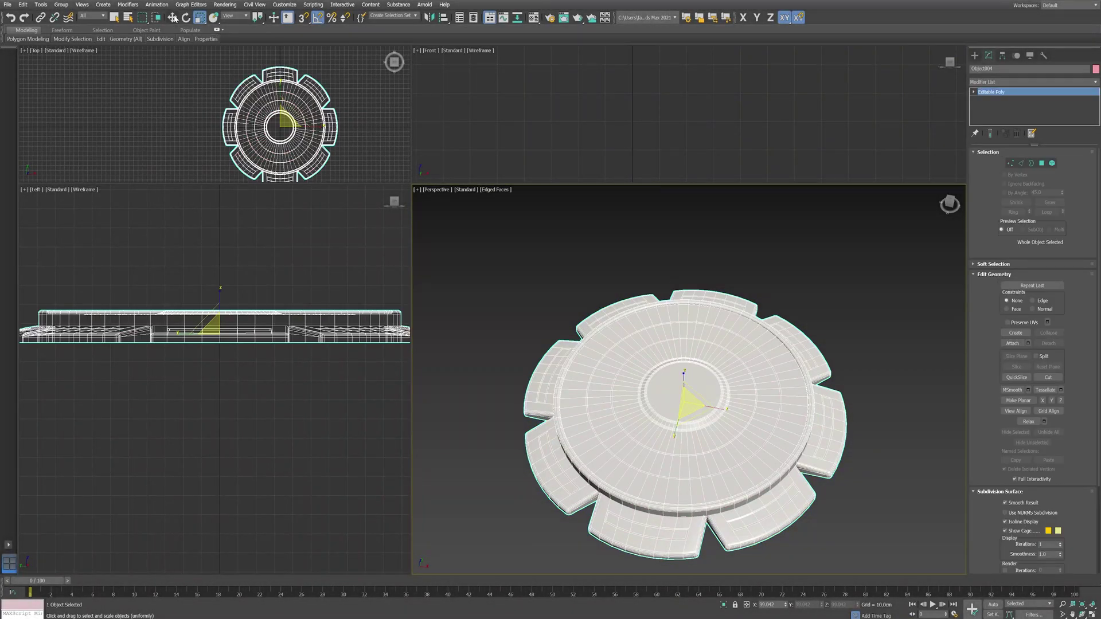
Add an Unwrap UVW modifier to the teleporter base mesh in 3ds Max.
{"action": "left_click", "coordinate": [174, 17]}
{"action": "left_click", "coordinate": [1096, 84]}
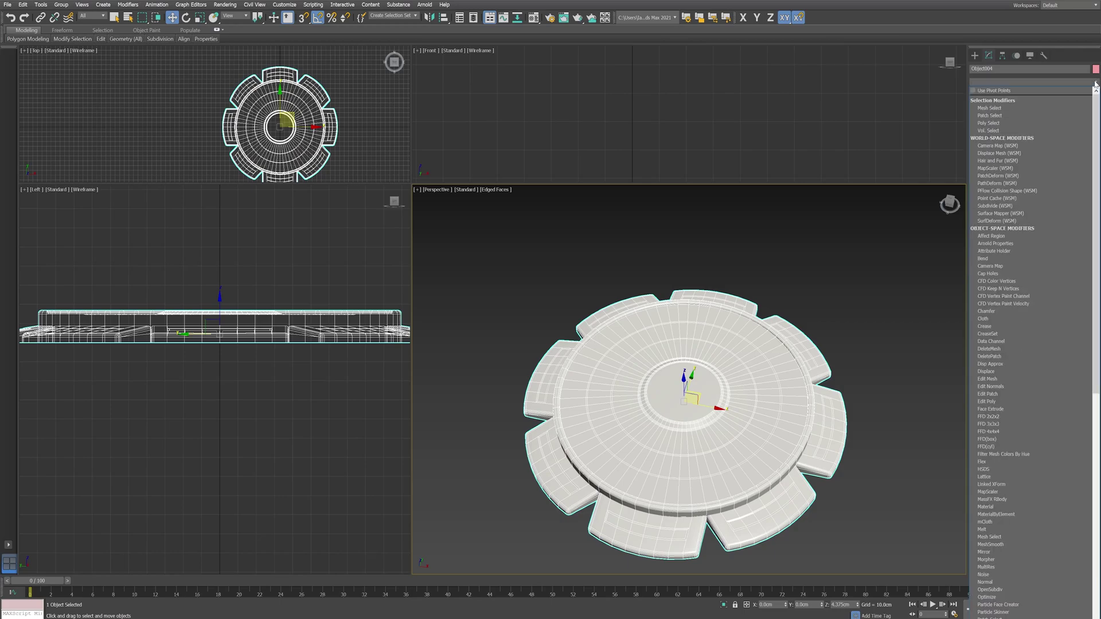
{"action": "scroll", "coordinate": [1001, 511], "scroll_direction": "down", "scroll_amount": 15}
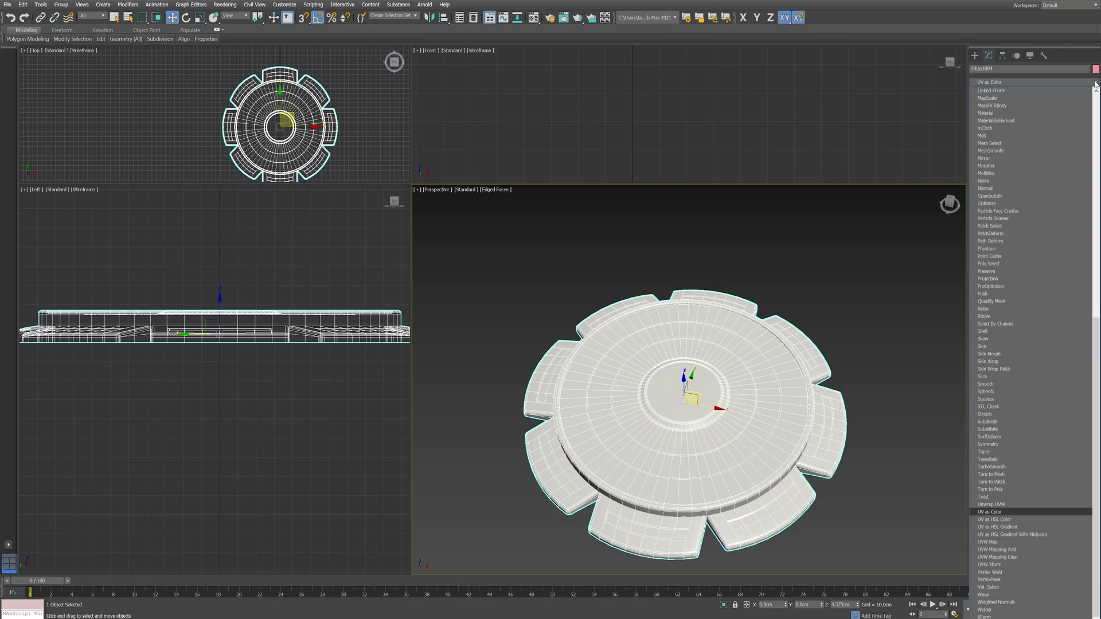
{"action": "left_click", "coordinate": [1000, 506]}
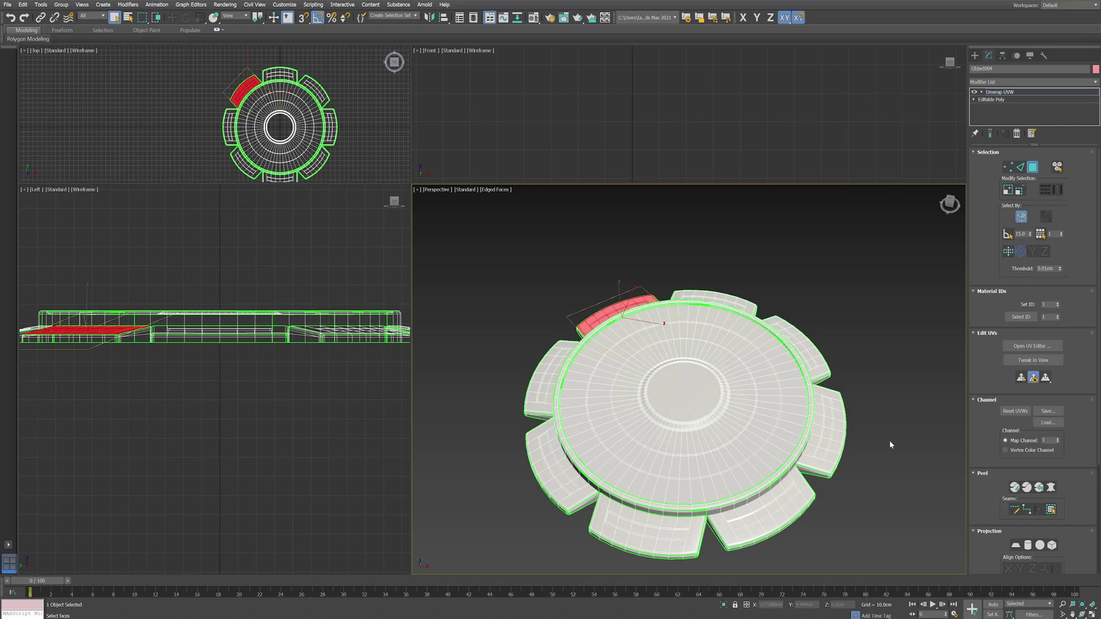
{"action": "left_click", "coordinate": [1028, 171]}
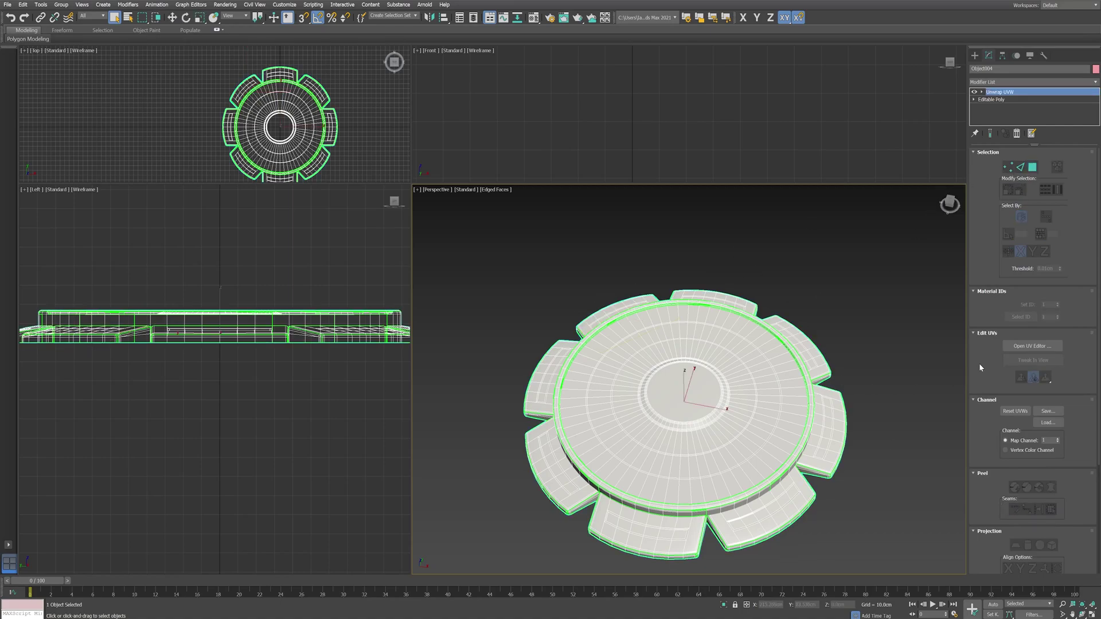
Open the UV editor for the mesh, enlarge its window and toggle element selection.
{"action": "left_click", "coordinate": [1032, 346]}
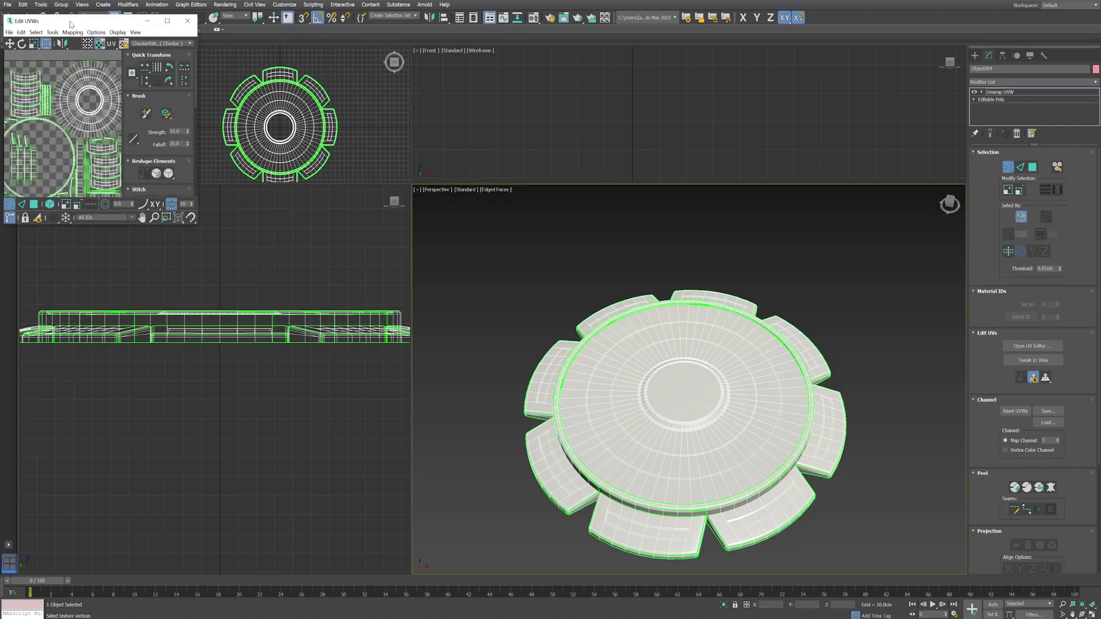
{"action": "left_click_drag", "start_coordinate": [73, 27], "coordinate": [243, 48]}
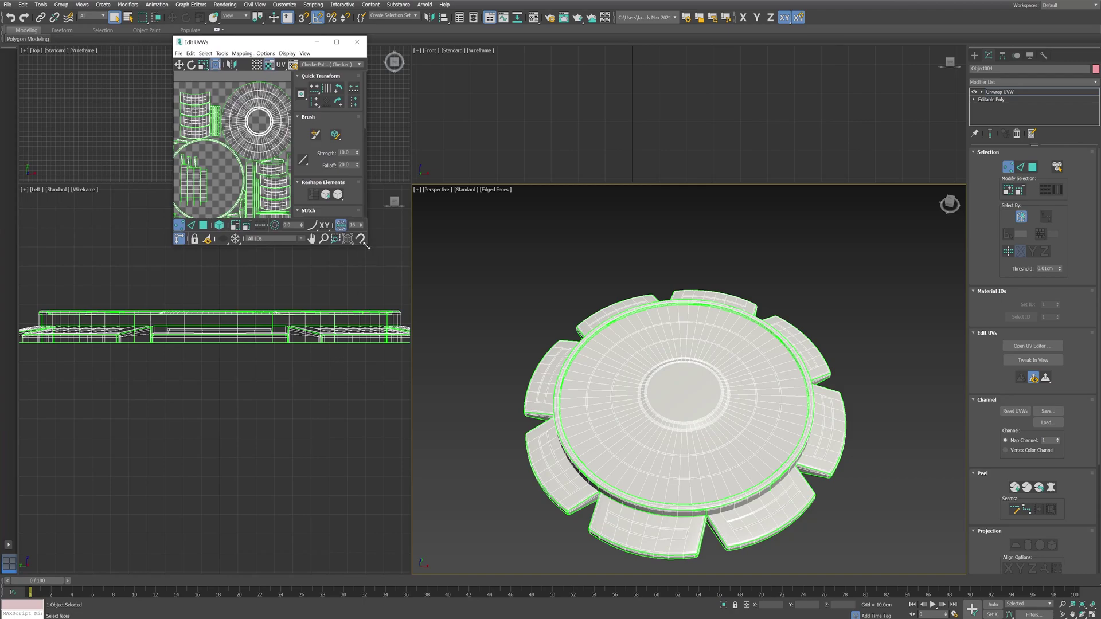
{"action": "left_click_drag", "start_coordinate": [366, 246], "coordinate": [545, 487]}
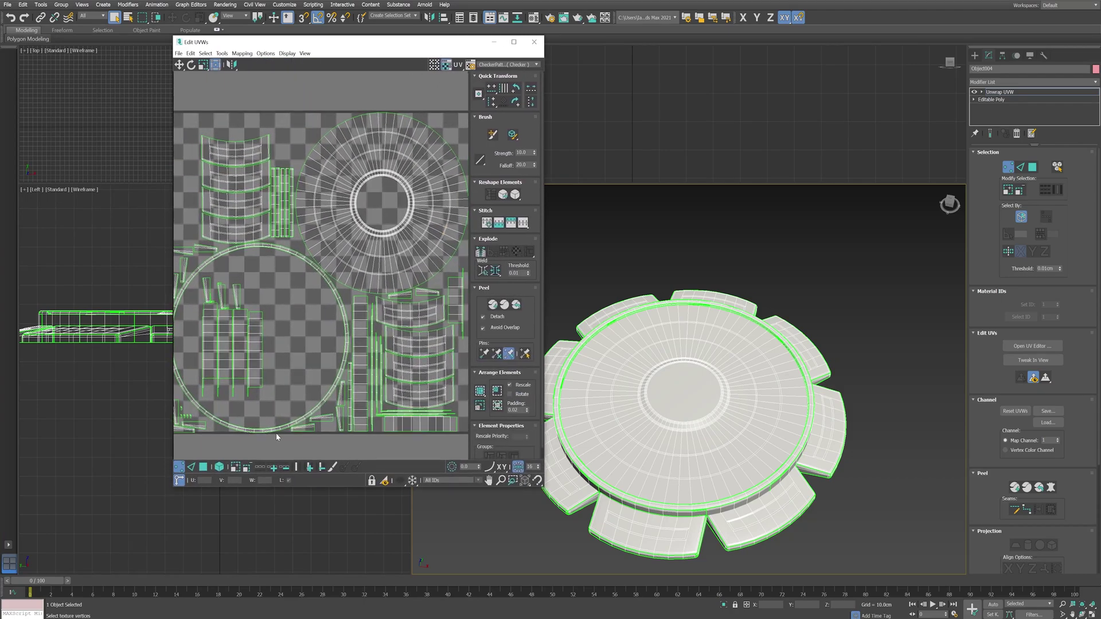
{"action": "left_click", "coordinate": [218, 468]}
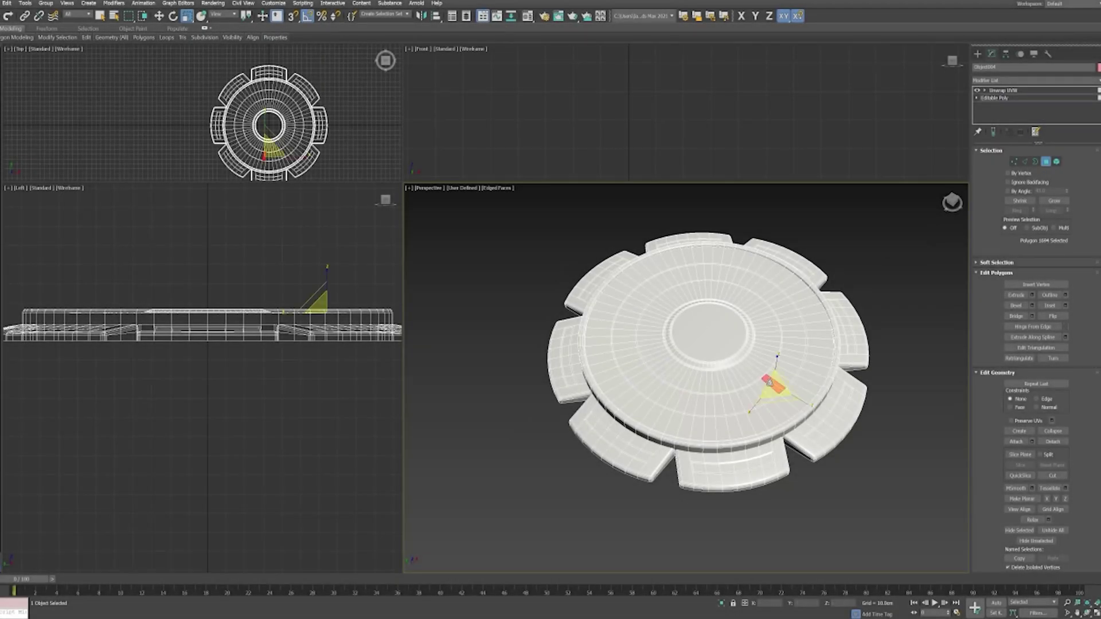
Select the full polygon ring on the disc's top face and add the inset strip on the front tab to the selection.
{"action": "mouse_move", "coordinate": [769, 378]}
{"action": "middle_mouse_down", "text": "alt"}
{"action": "mouse_move", "coordinate": [843, 219]}
{"action": "mouse_move", "coordinate": [765, 385]}
{"action": "middle_mouse_up", "text": "alt"}
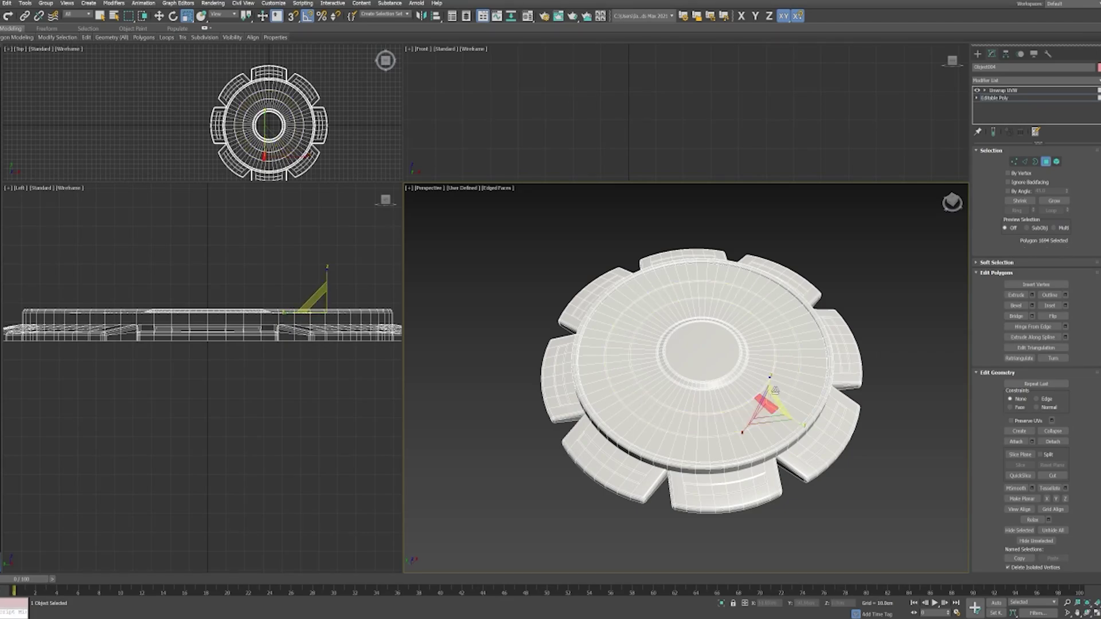
{"action": "left_click", "coordinate": [775, 401], "text": "shift"}
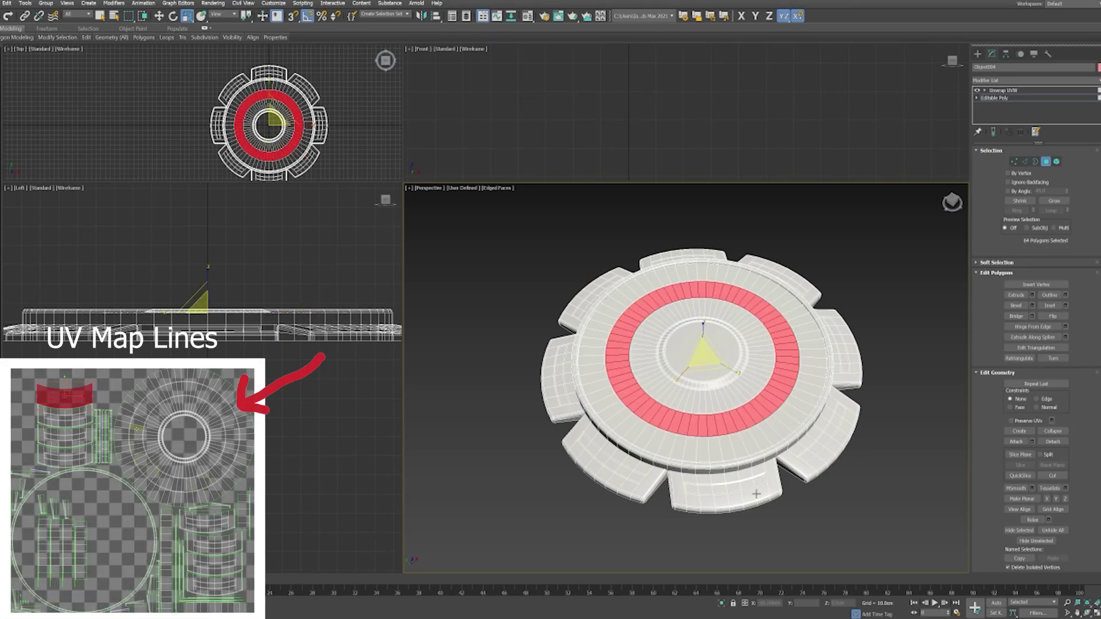
{"action": "scroll", "coordinate": [755, 494], "scroll_direction": "up", "scroll_amount": 2}
{"action": "middle_click_drag", "start_coordinate": [755, 493], "coordinate": [688, 471]}
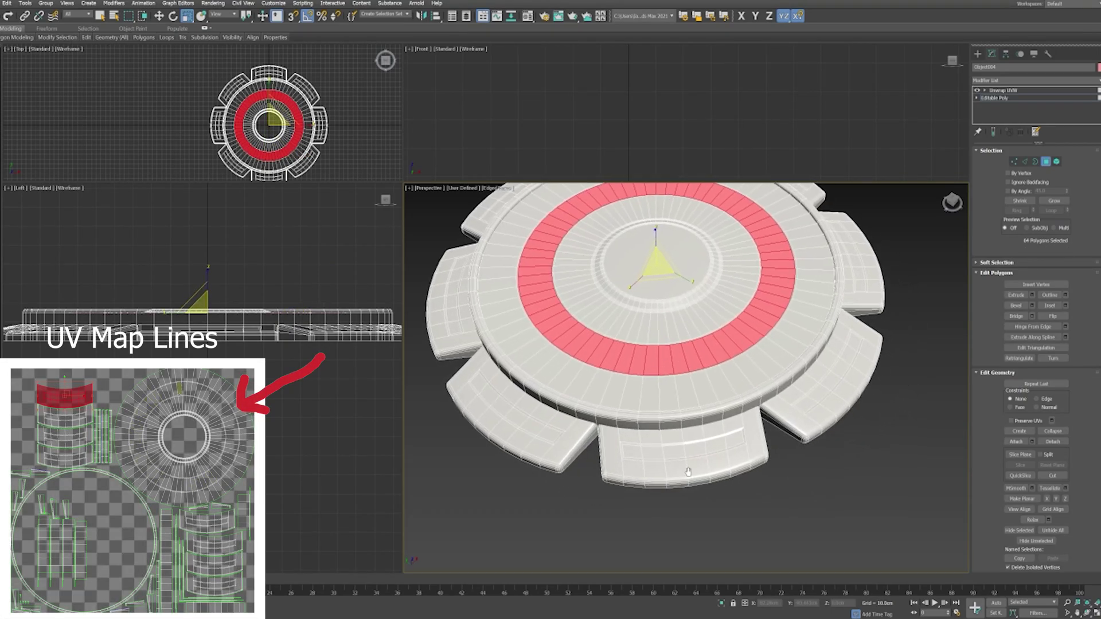
{"action": "left_click", "coordinate": [640, 452], "text": "ctrl"}
{"action": "left_click", "coordinate": [159, 15]}
{"action": "left_click", "coordinate": [714, 445], "text": "ctrl"}
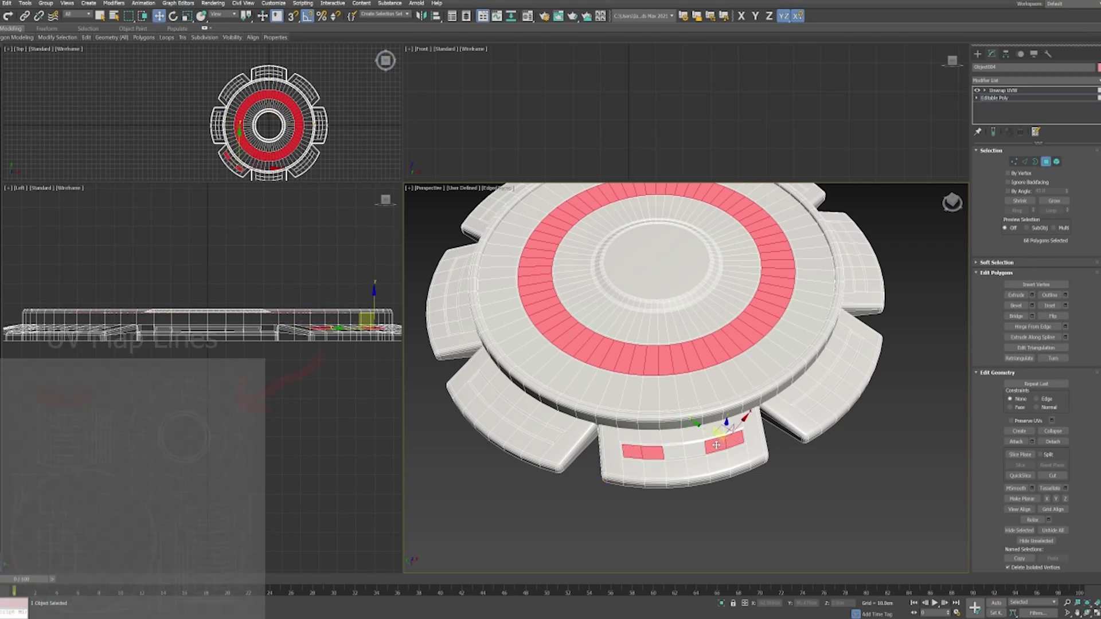
{"action": "left_click", "coordinate": [698, 446], "text": "ctrl"}
{"action": "left_click", "coordinate": [673, 449], "text": "ctrl"}
Extend the polygon selection with the inset strips of the seven remaining tabs around the disc.
{"action": "left_click", "coordinate": [549, 435], "text": "ctrl"}
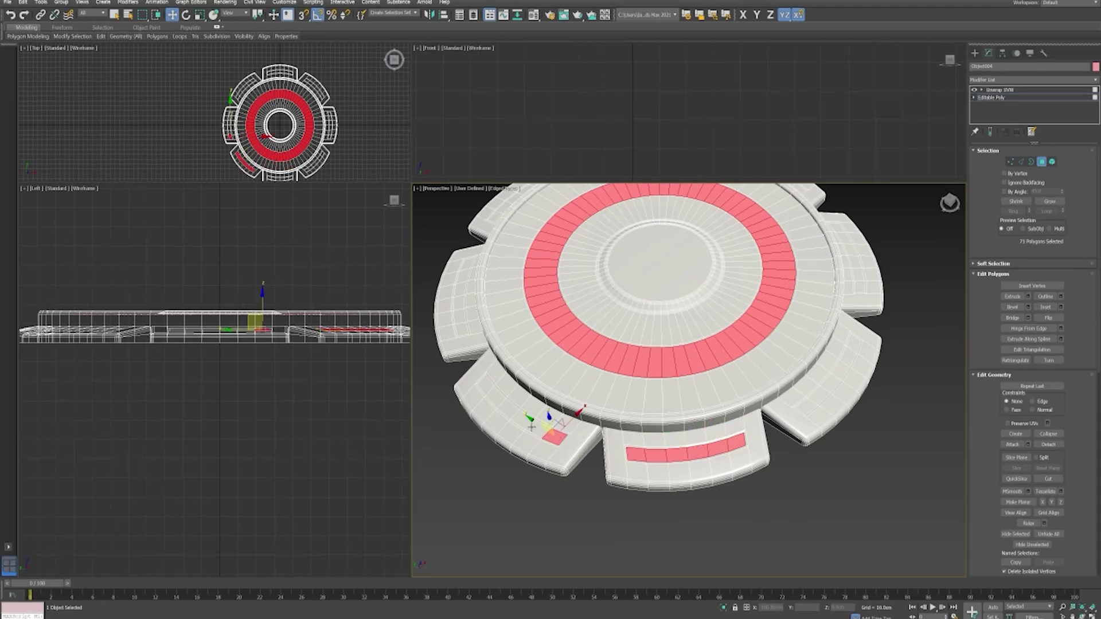
{"action": "middle_click_drag", "start_coordinate": [534, 419], "coordinate": [545, 390], "text": "alt"}
{"action": "left_click", "coordinate": [521, 345], "text": "ctrl"}
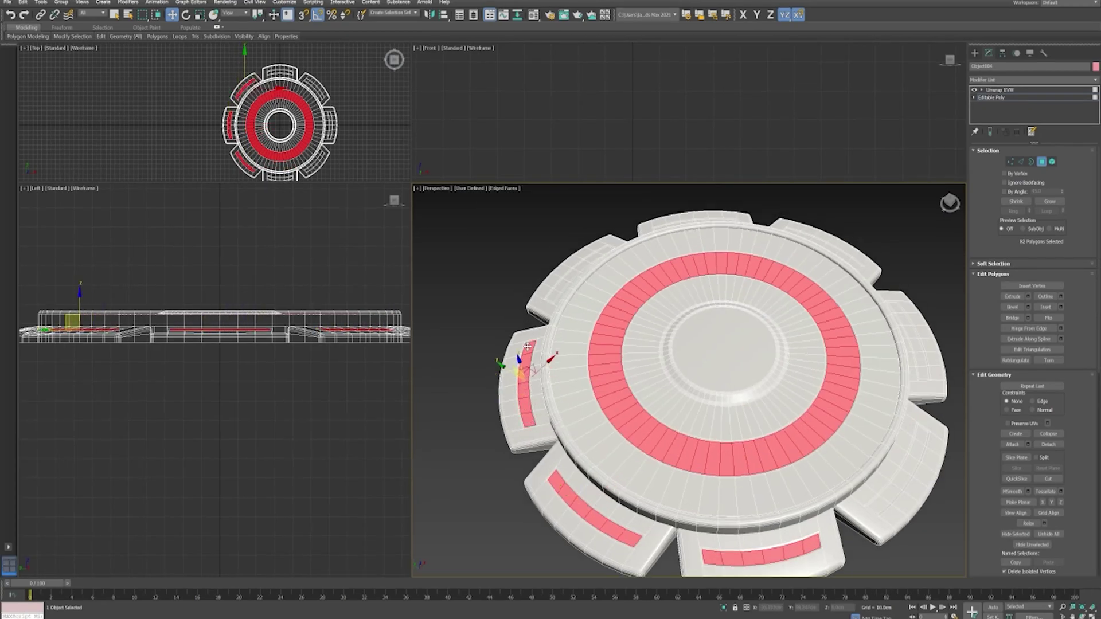
{"action": "scroll", "coordinate": [527, 347], "scroll_direction": "up", "scroll_amount": 2}
{"action": "left_click", "coordinate": [740, 252], "text": "ctrl"}
{"action": "middle_click_drag", "start_coordinate": [740, 253], "coordinate": [671, 269], "text": "alt"}
{"action": "left_click", "coordinate": [722, 298], "text": "ctrl"}
{"action": "scroll", "coordinate": [802, 317], "scroll_direction": "up", "scroll_amount": 2}
{"action": "left_click", "coordinate": [802, 317], "text": "ctrl"}
{"action": "scroll", "coordinate": [750, 423], "scroll_direction": "down", "scroll_amount": 4}
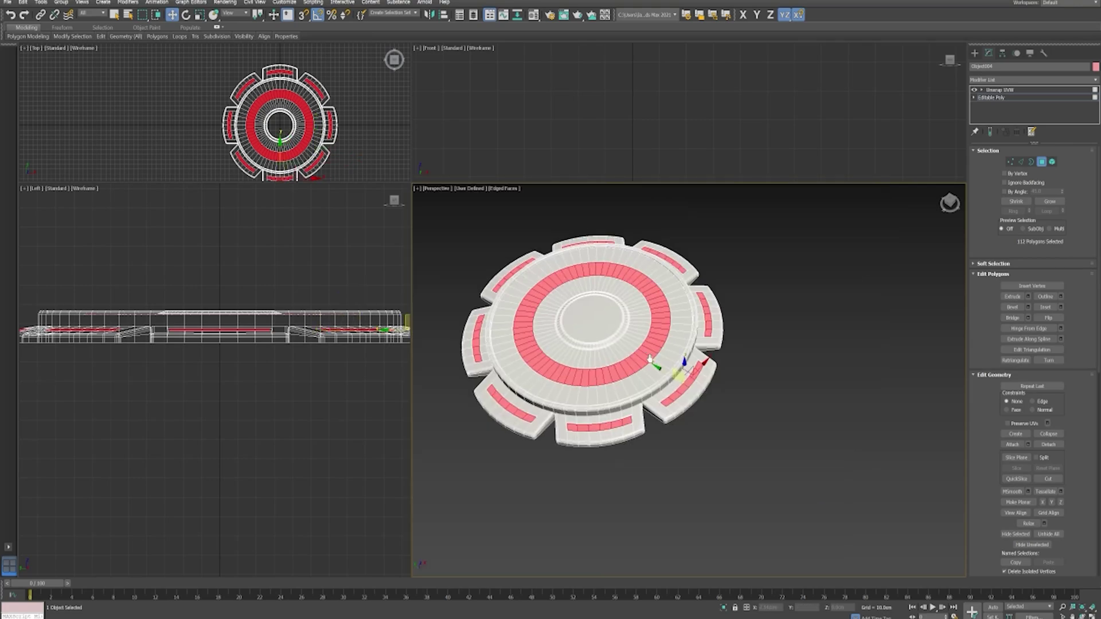
{"action": "middle_click_drag", "start_coordinate": [651, 364], "coordinate": [729, 374], "text": "alt"}
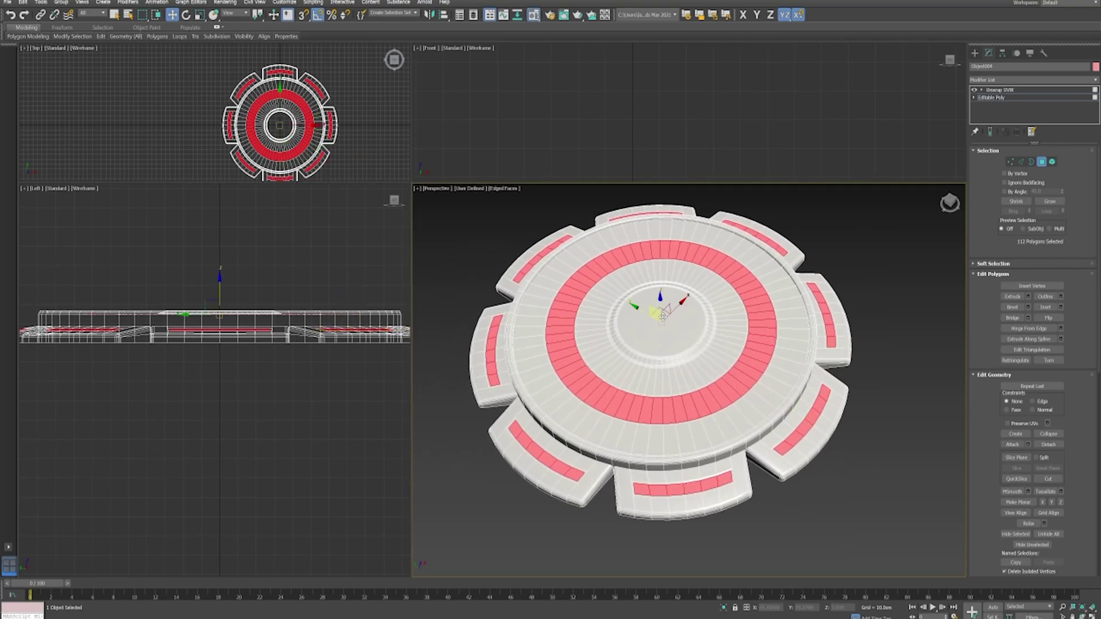
Assign the green Main material to the selected ring and strips, and leave polygon editing.
{"action": "left_click", "coordinate": [533, 15]}
{"action": "left_click", "coordinate": [128, 154]}
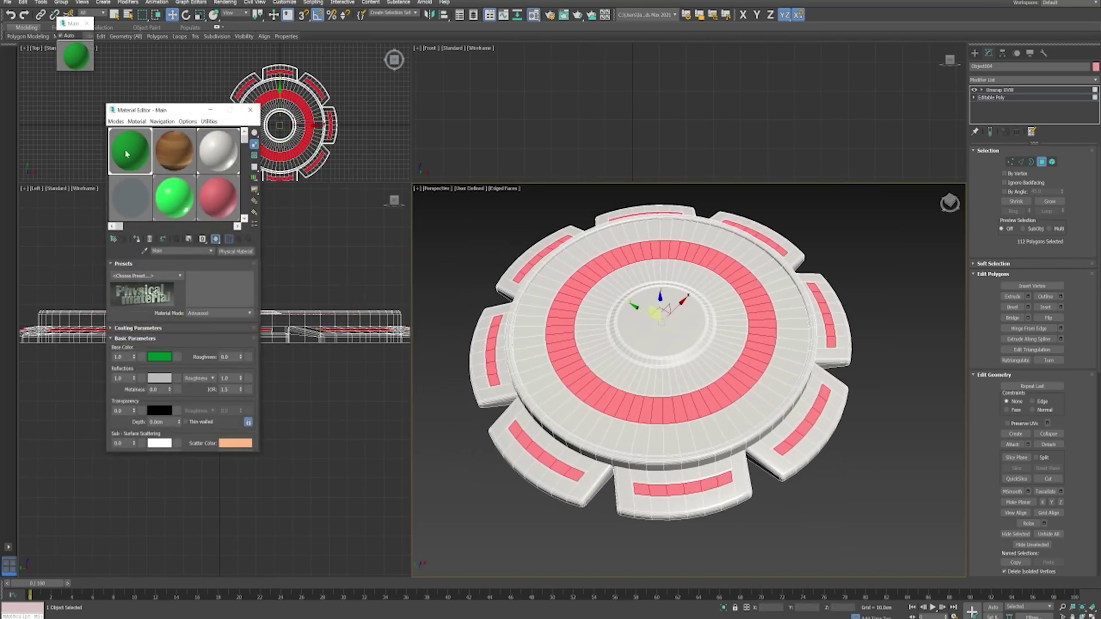
{"action": "left_click_drag", "start_coordinate": [564, 352], "coordinate": [559, 345]}
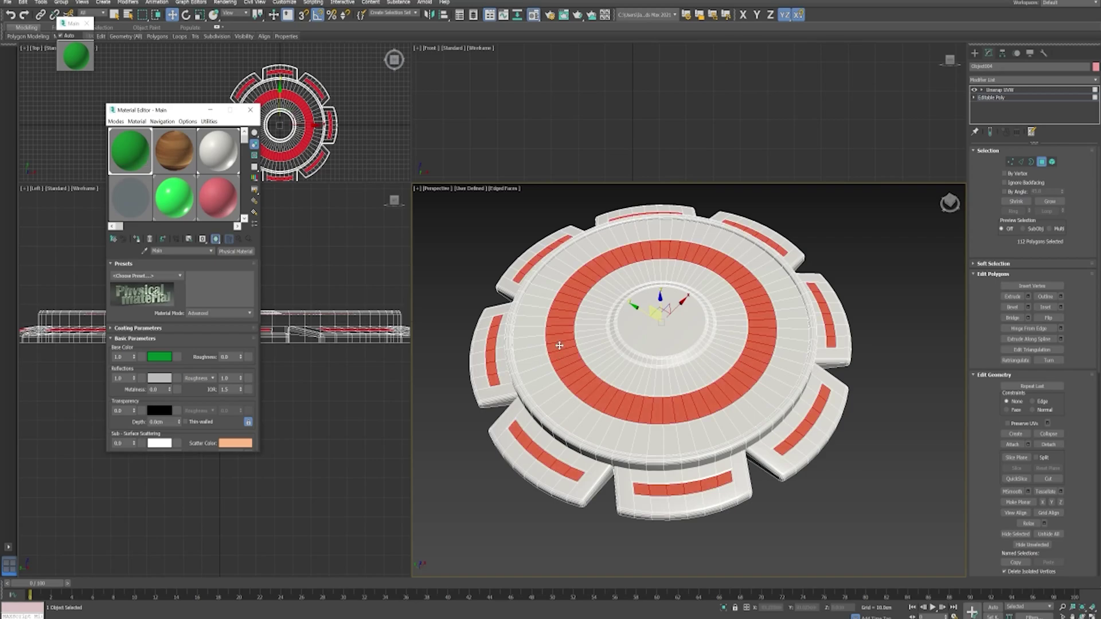
{"action": "left_click", "coordinate": [250, 110]}
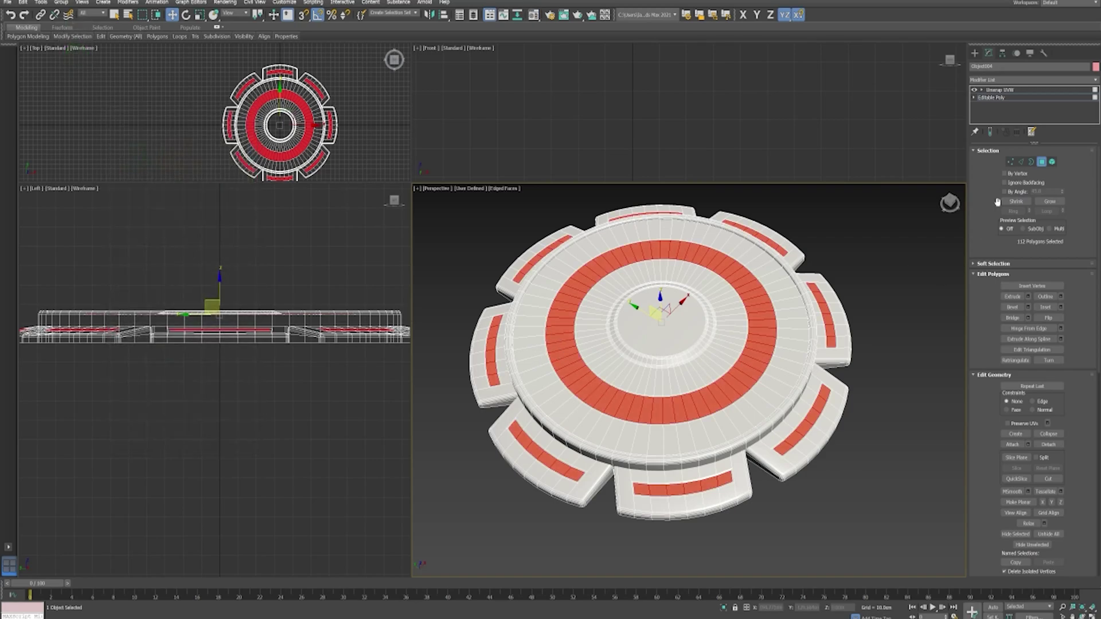
{"action": "left_click", "coordinate": [1043, 162]}
{"action": "left_click", "coordinate": [901, 292]}
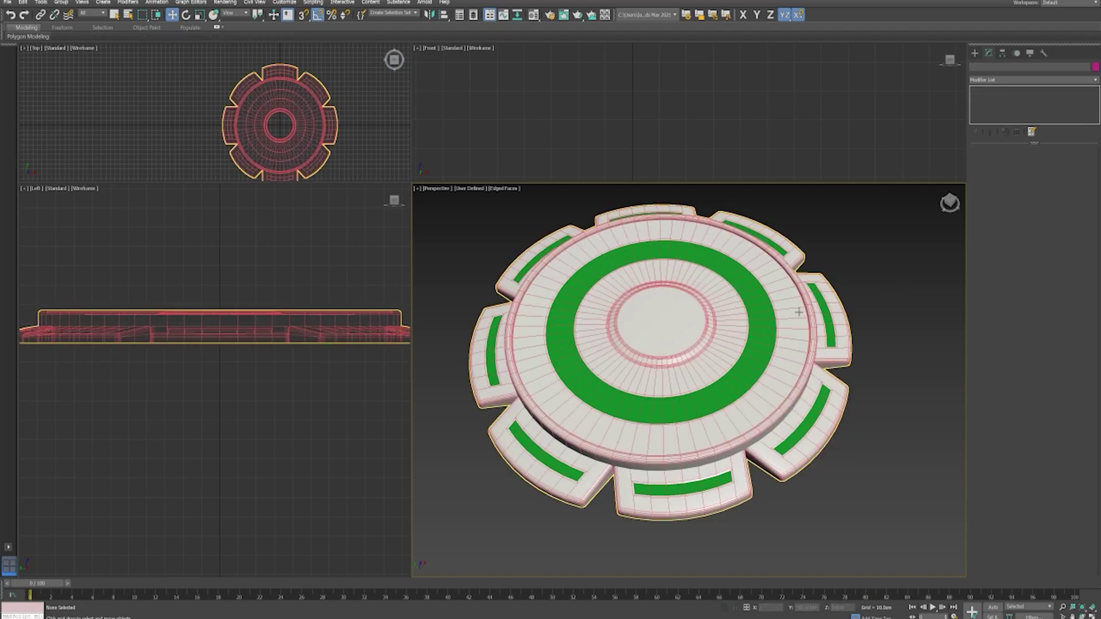
{"action": "middle_click_drag", "start_coordinate": [792, 292], "coordinate": [804, 326]}
{"action": "left_click_drag", "start_coordinate": [950, 203], "coordinate": [789, 442]}
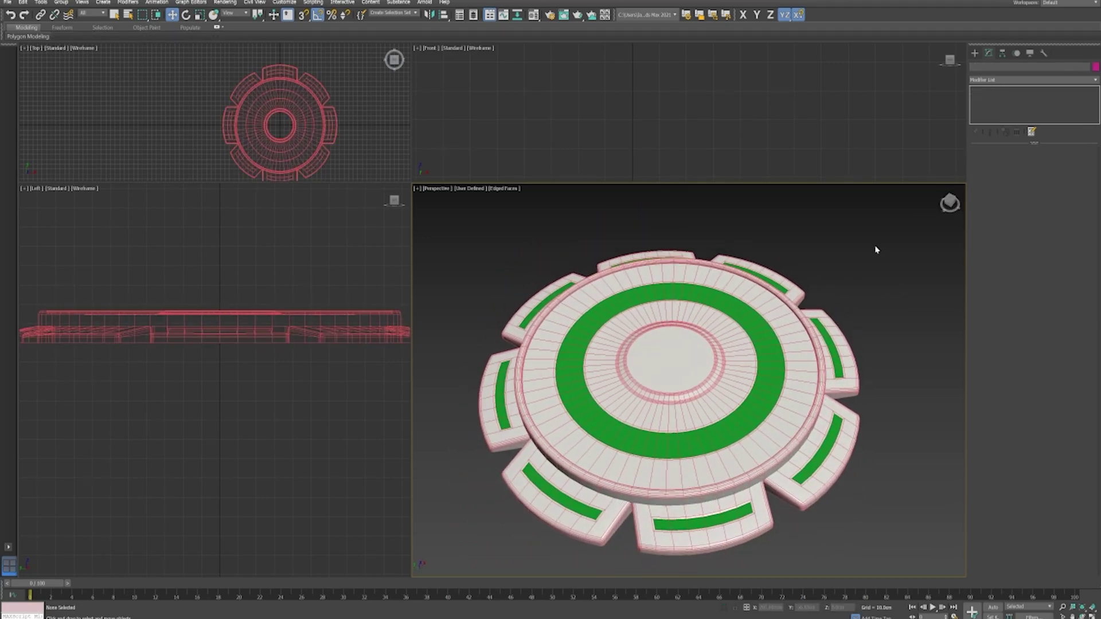
Select the teleporter base mesh and open Bake to Texture for it.
{"action": "left_click", "coordinate": [794, 323]}
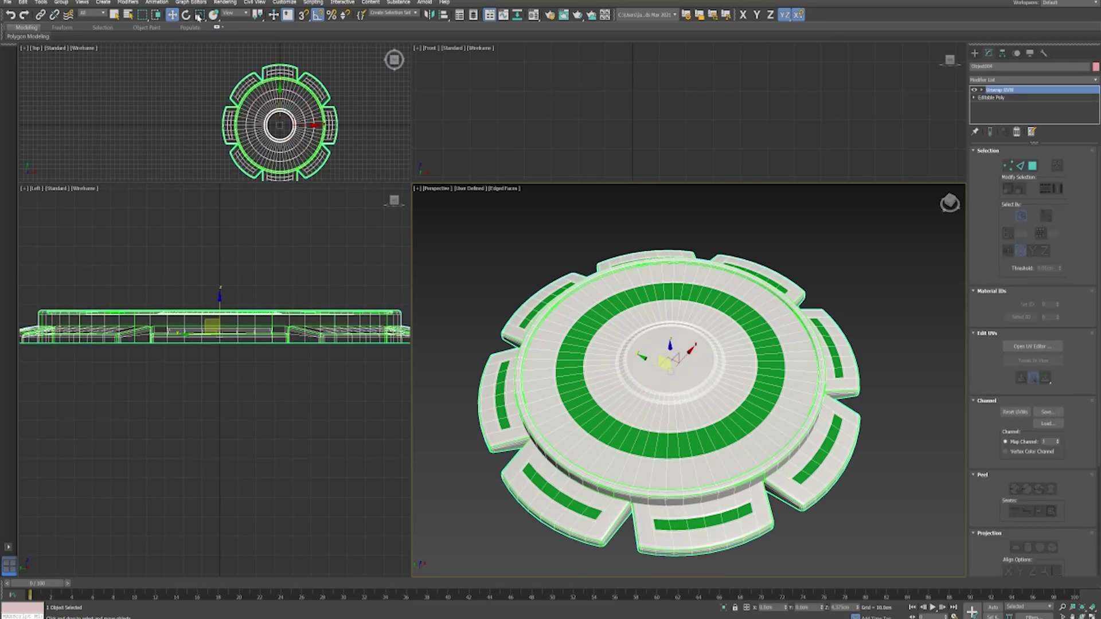
{"action": "left_click", "coordinate": [224, 3]}
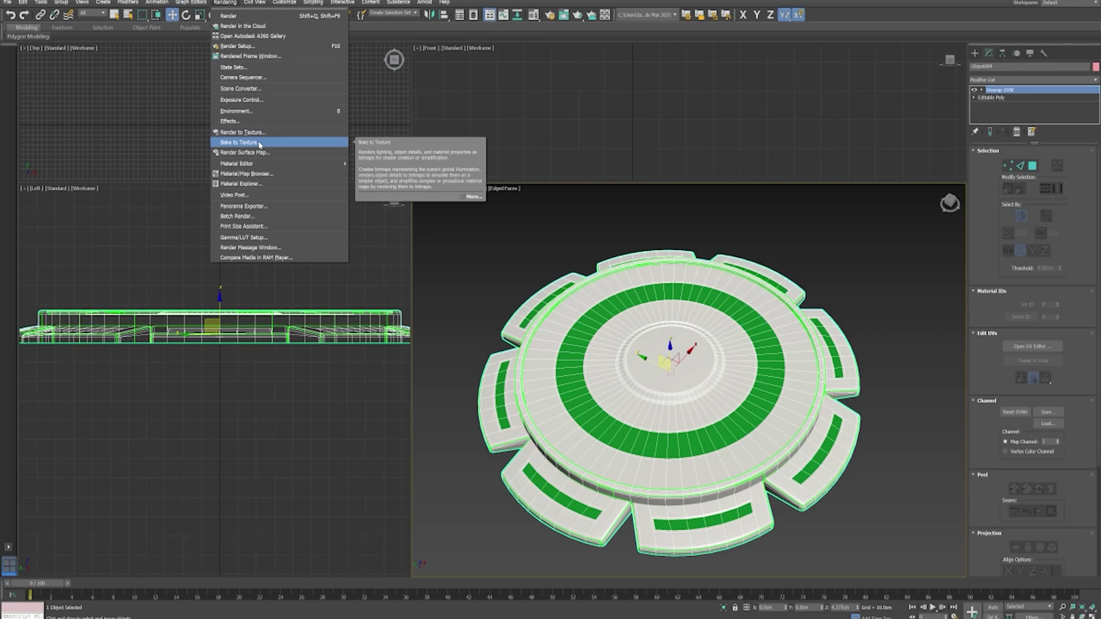
{"action": "left_click", "coordinate": [259, 145]}
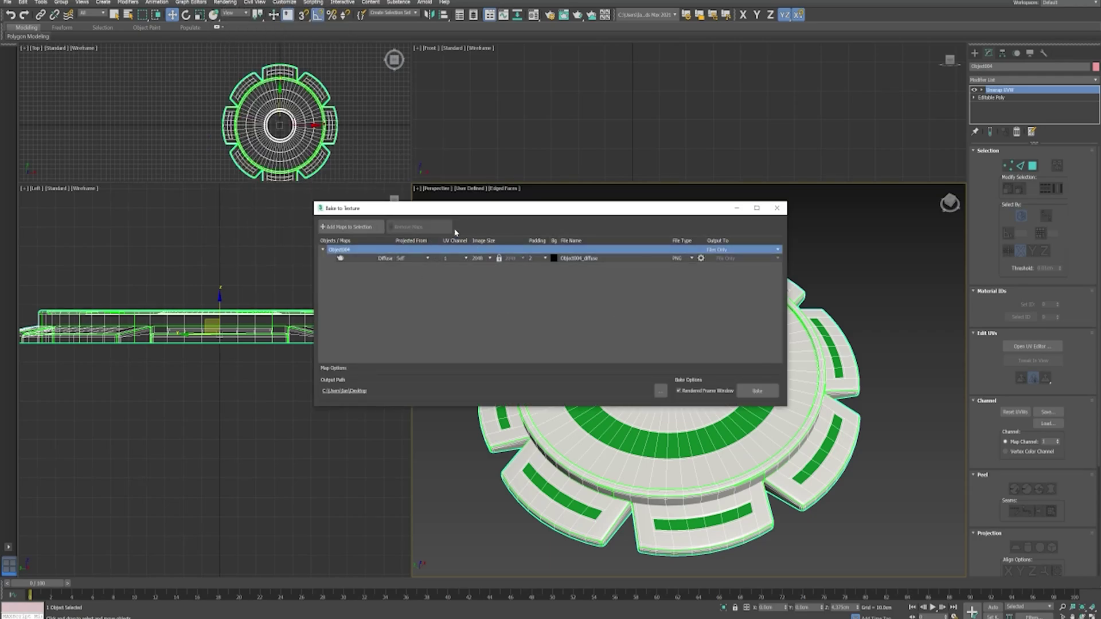
Reselect the teleporter base mesh, add its diffuse map to the bake list, and bake it, overwriting the existing diffuse file.
{"action": "key", "text": "ctrl+d"}
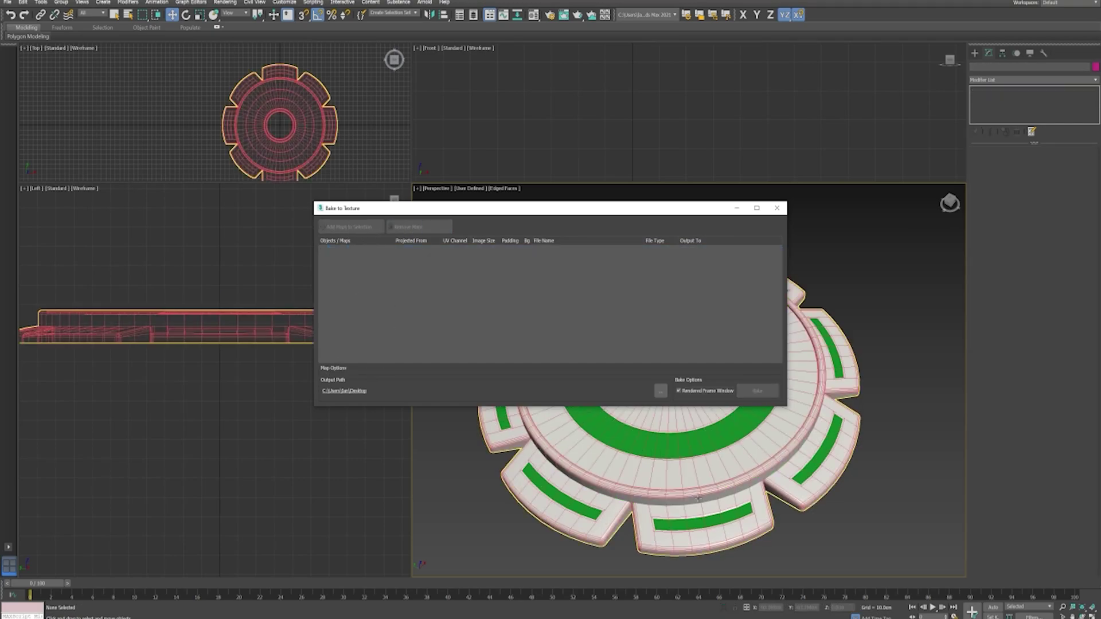
{"action": "left_click", "coordinate": [704, 471]}
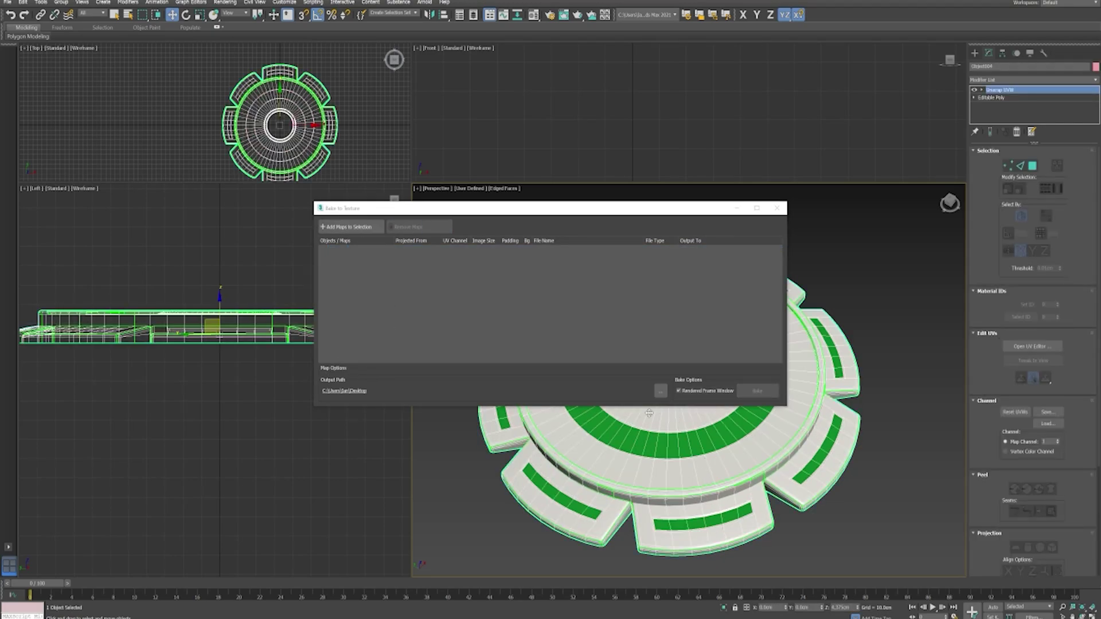
{"action": "left_click", "coordinate": [350, 227]}
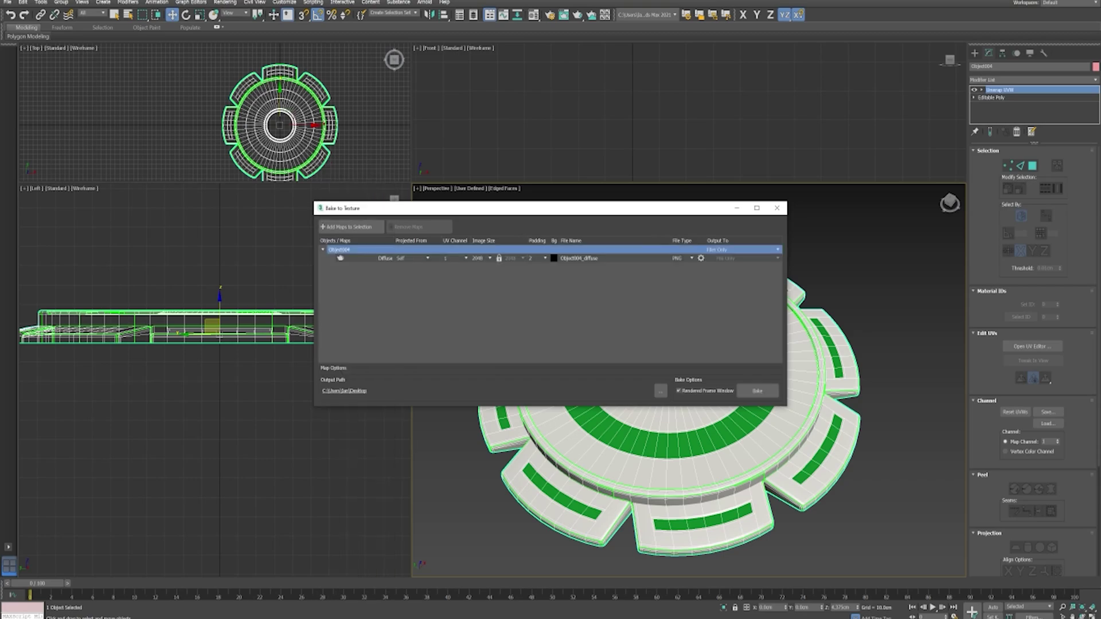
{"action": "left_click", "coordinate": [755, 392]}
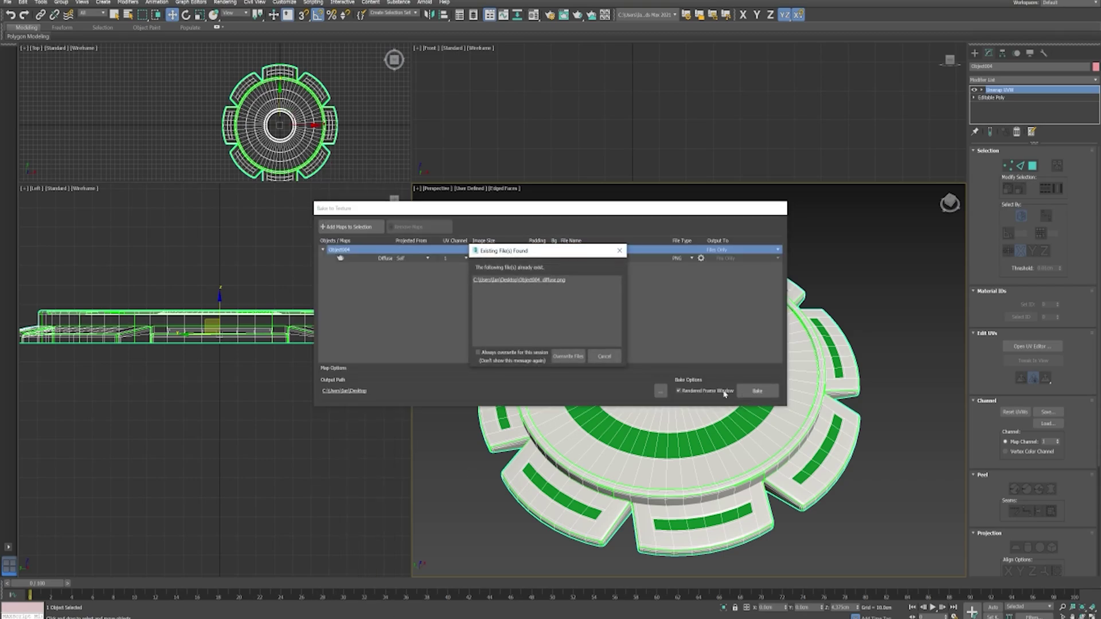
{"action": "left_click", "coordinate": [567, 357]}
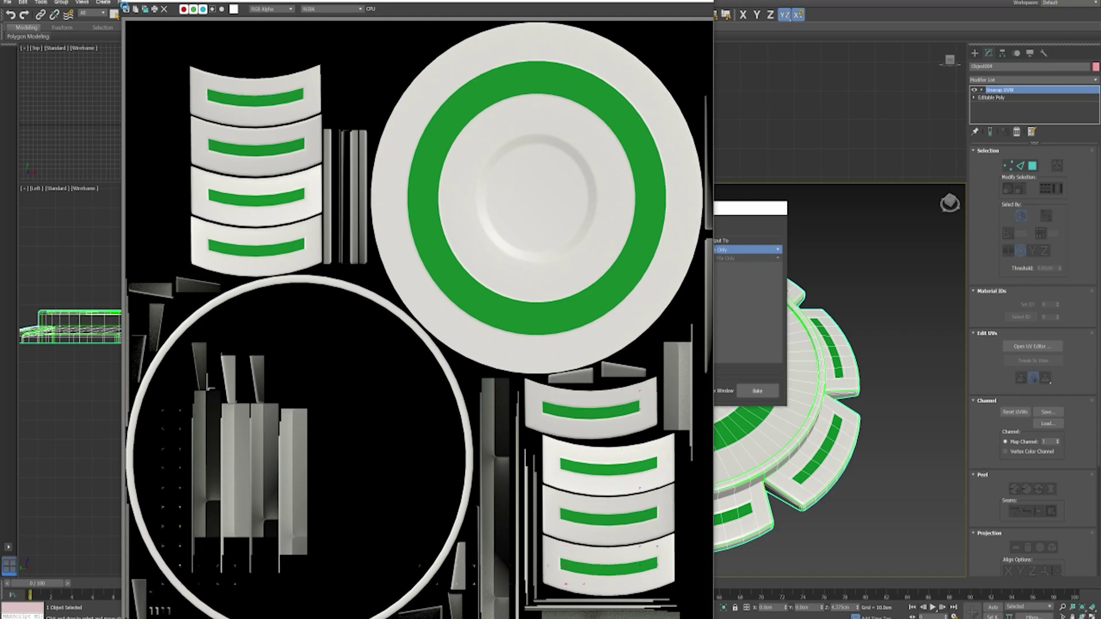
Save the baked image over BaseB_Mask as an RGB 48-bit PNG with alpha channel, and close the render and bake windows.
{"action": "left_click", "coordinate": [126, 11]}
{"action": "left_click", "coordinate": [267, 163]}
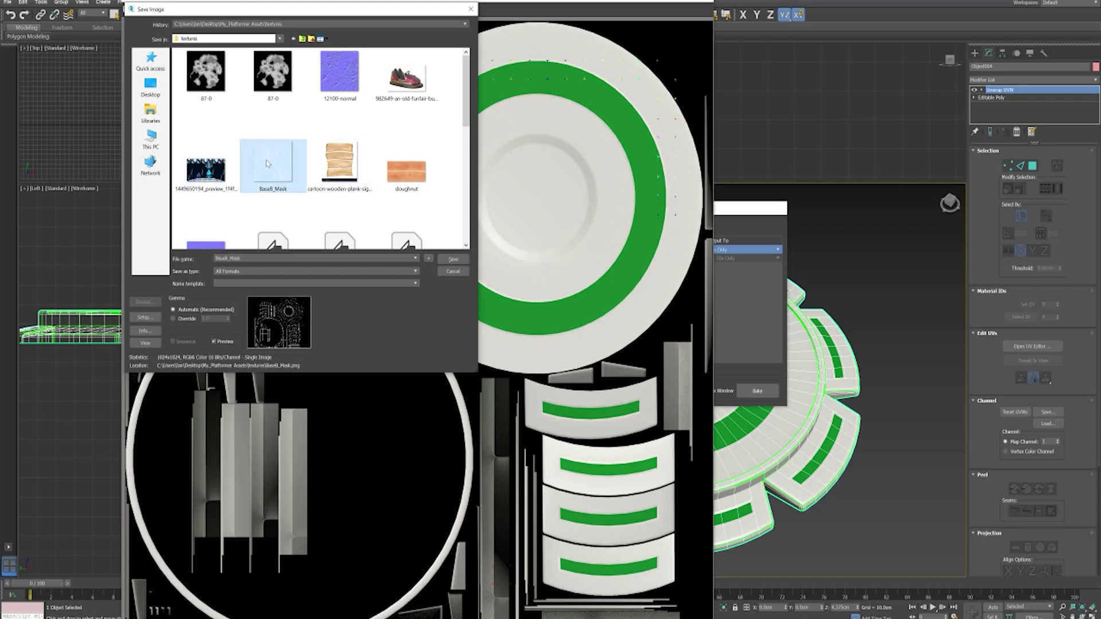
{"action": "left_click", "coordinate": [453, 259]}
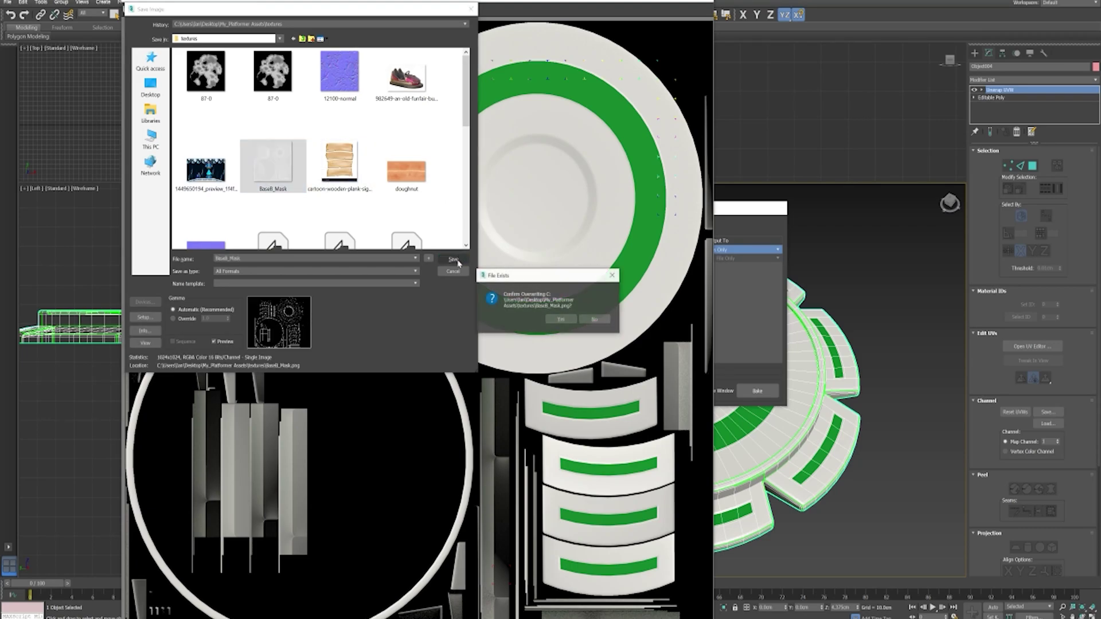
{"action": "left_click", "coordinate": [562, 318]}
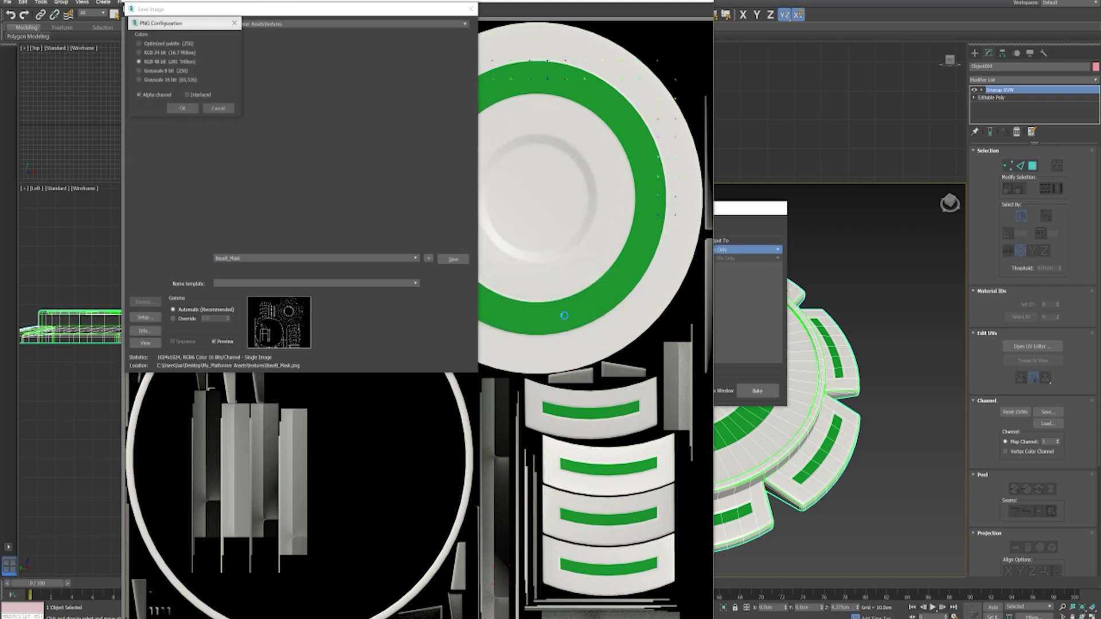
{"action": "left_click", "coordinate": [184, 109]}
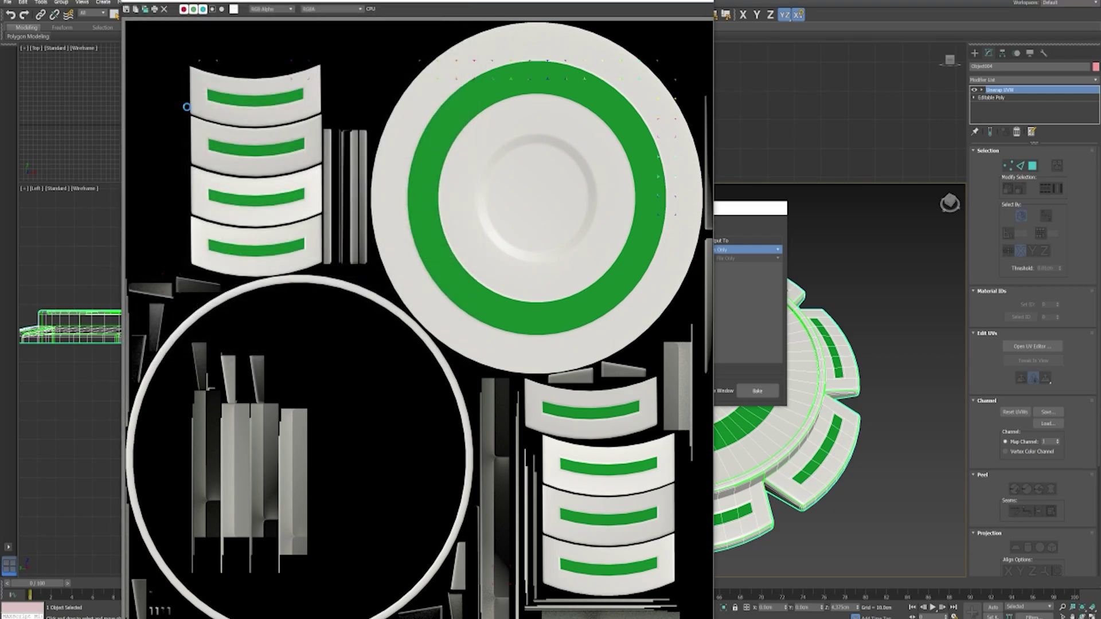
{"action": "left_click", "coordinate": [706, 2]}
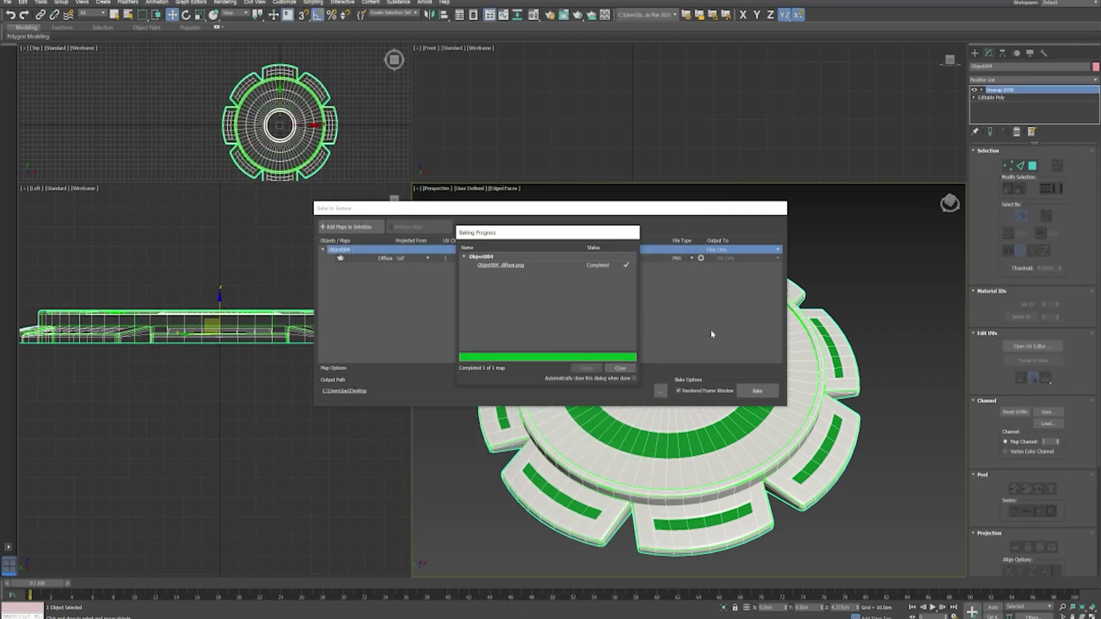
{"action": "left_click", "coordinate": [620, 367]}
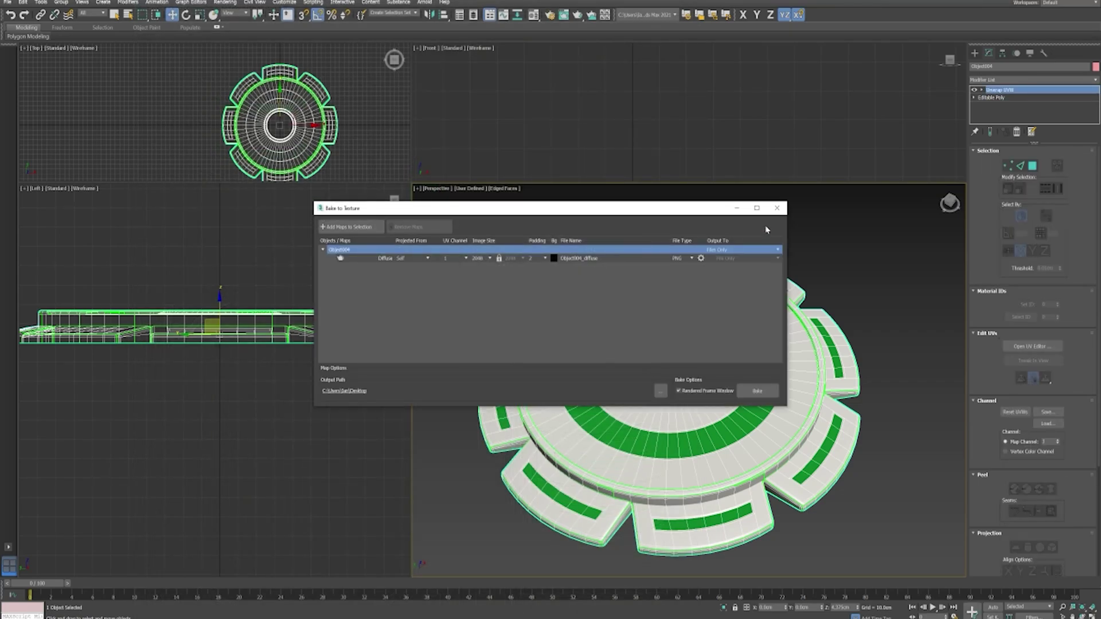
{"action": "left_click", "coordinate": [777, 208]}
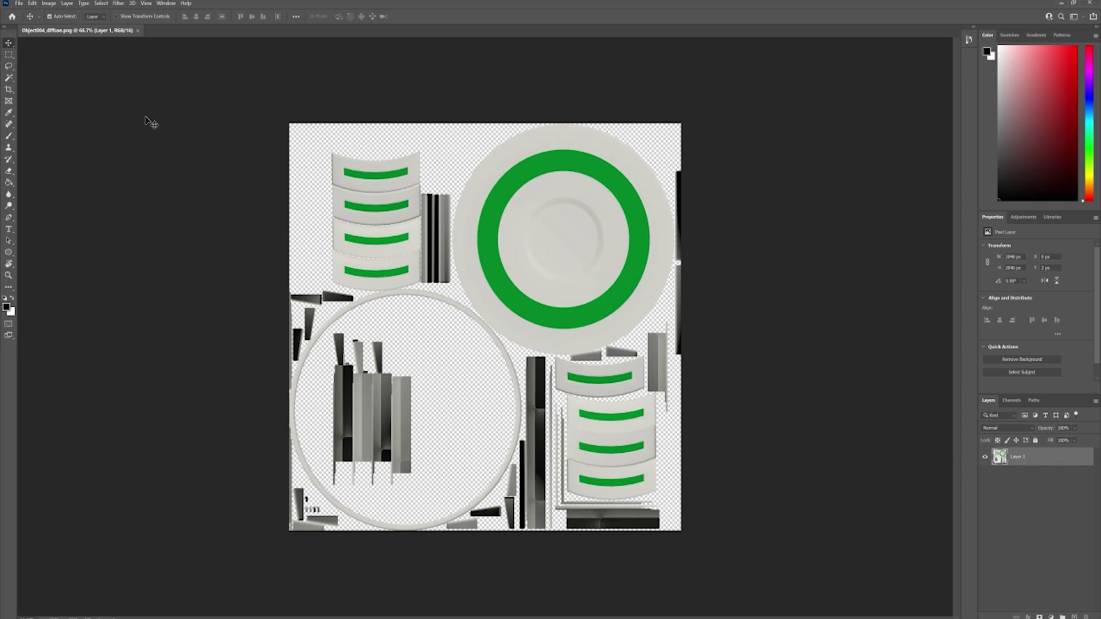
In Photoshop, use the Magic Wand to select the green ring and all eight green strips in the baked diffuse image.
{"action": "left_click", "coordinate": [10, 55]}
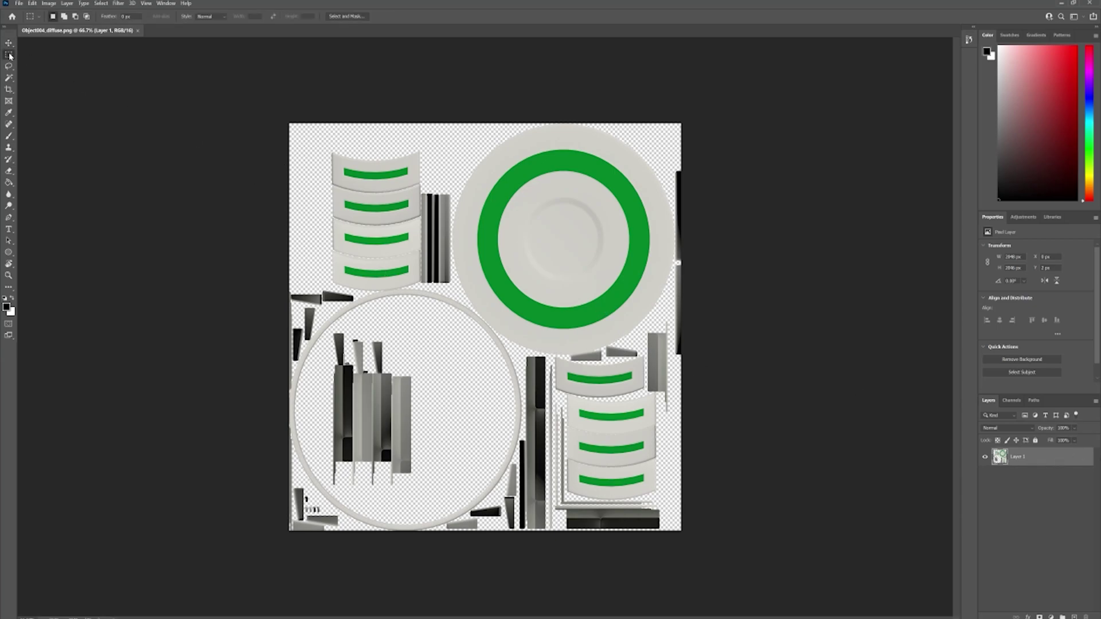
{"action": "left_click_drag", "start_coordinate": [9, 78], "coordinate": [62, 95]}
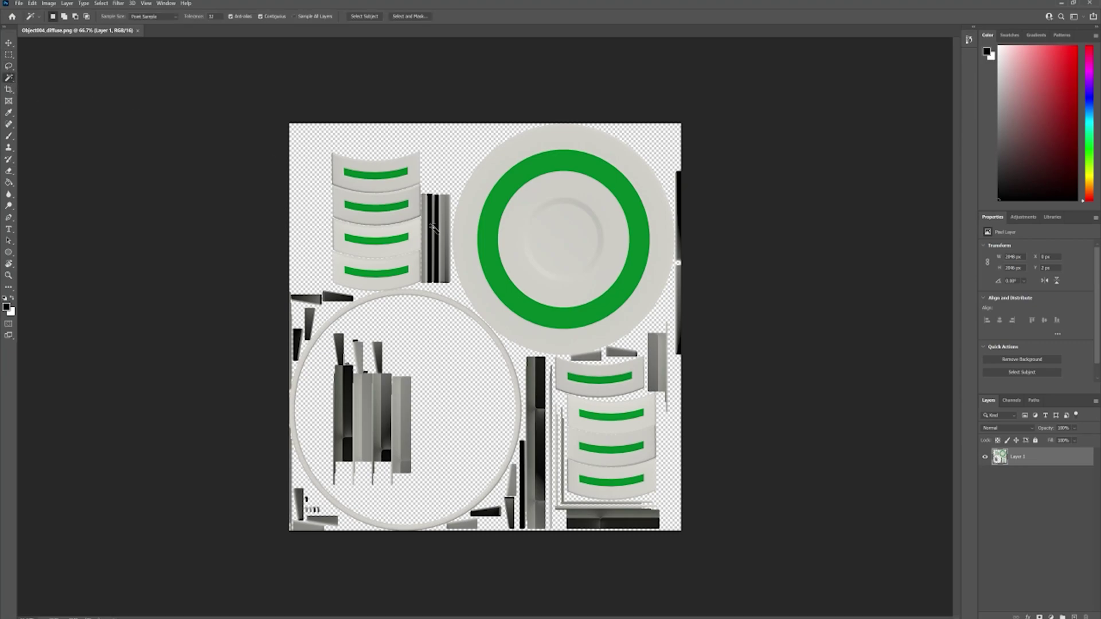
{"action": "left_click", "coordinate": [630, 195]}
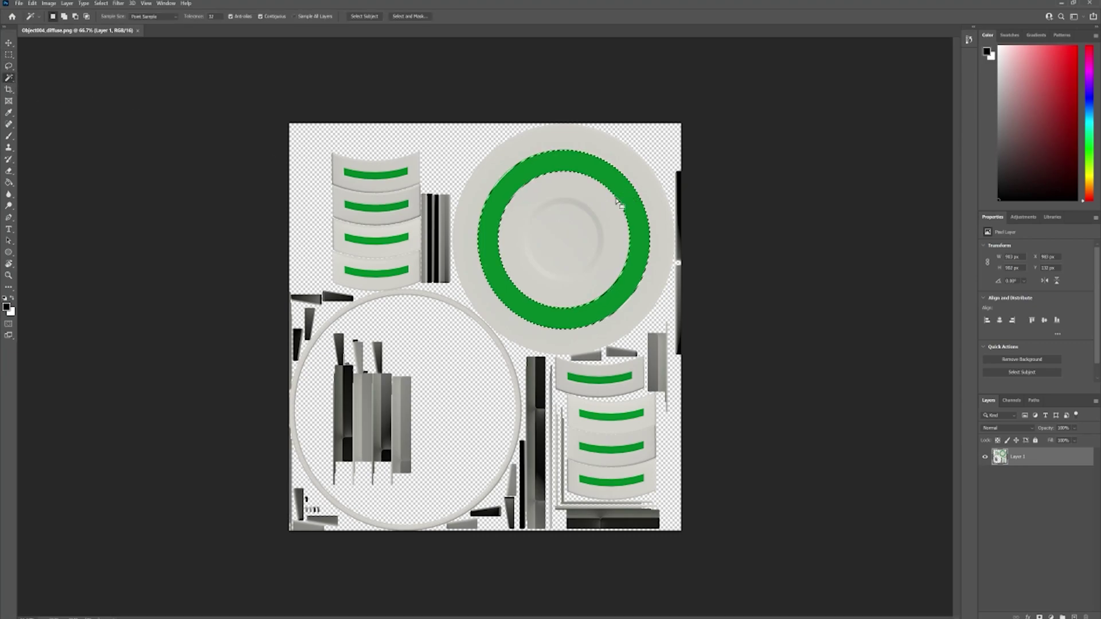
{"action": "left_click", "coordinate": [395, 174], "text": "shift"}
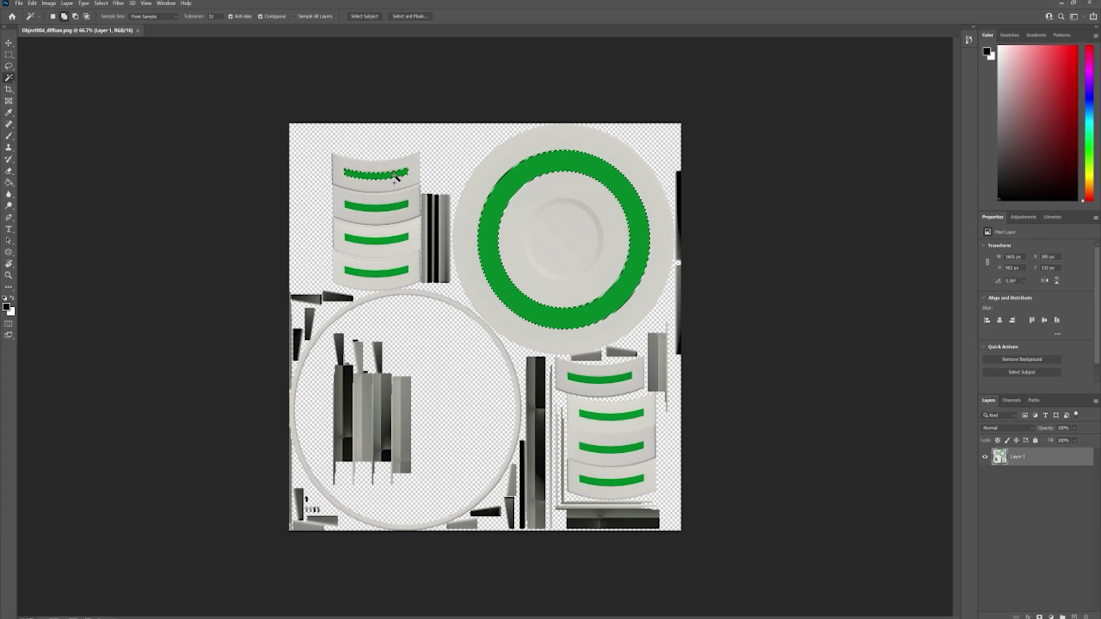
{"action": "left_click", "coordinate": [388, 206], "text": "shift"}
{"action": "left_click", "coordinate": [392, 240], "text": "shift"}
{"action": "left_click", "coordinate": [394, 274], "text": "shift"}
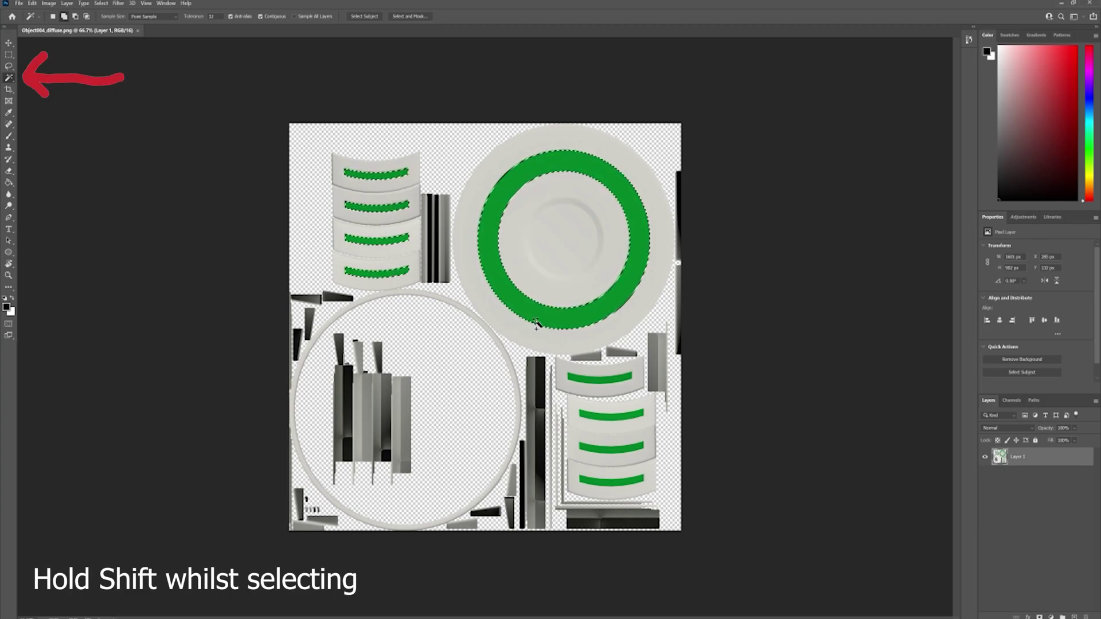
{"action": "left_click", "coordinate": [606, 381], "text": "shift"}
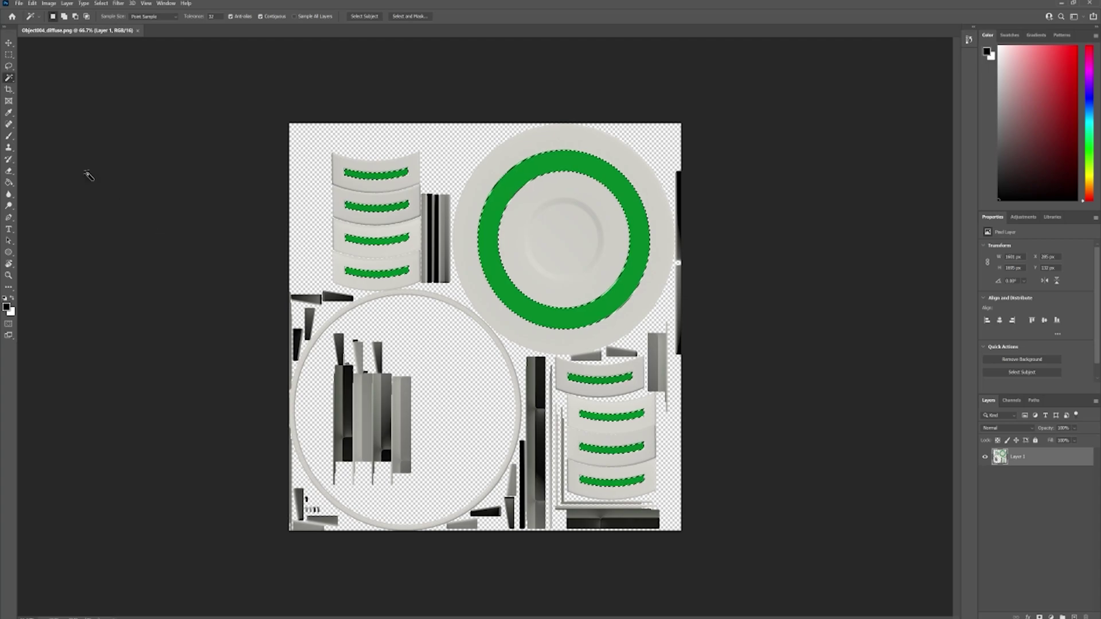
Switch to the Brush tool and enlarge the hard round brush enough to cover wide areas of the texture.
{"action": "right_click", "coordinate": [9, 183]}
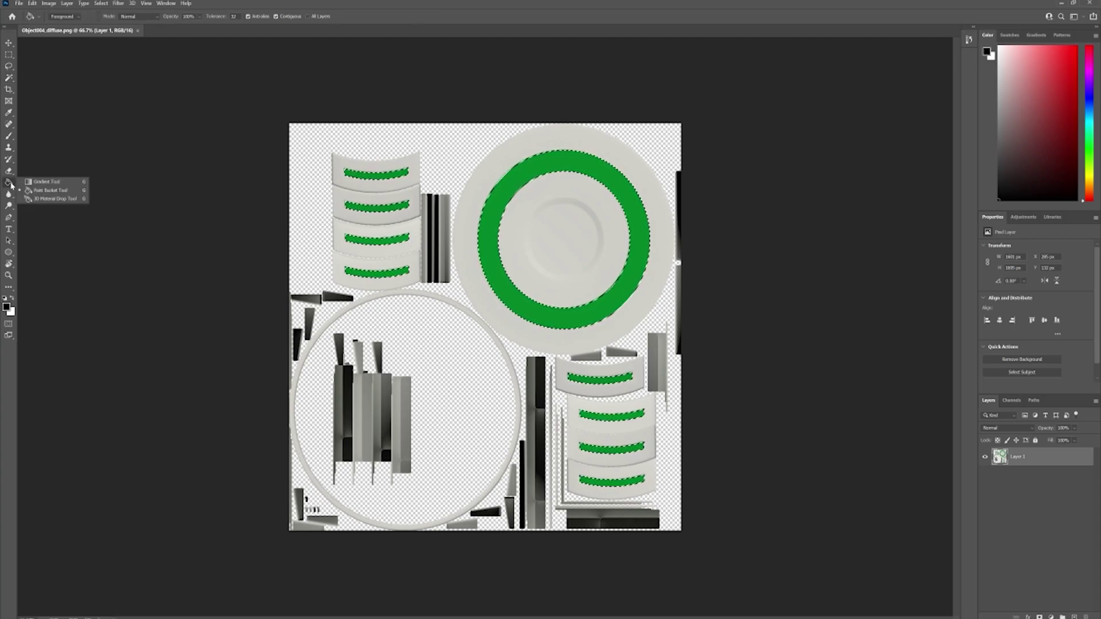
{"action": "left_click", "coordinate": [41, 191]}
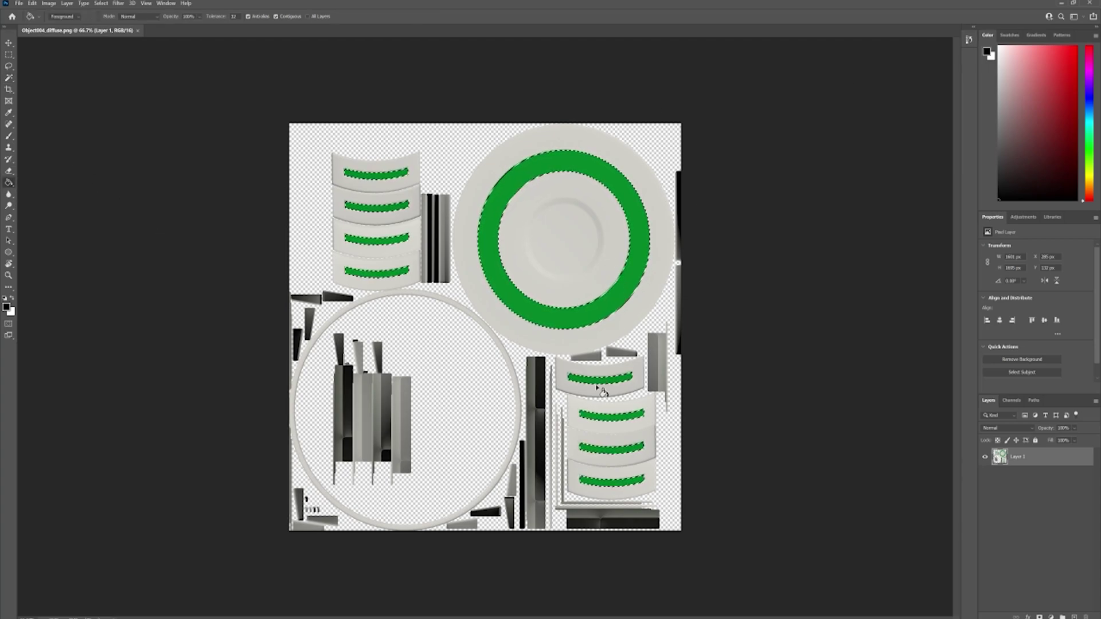
{"action": "left_click", "coordinate": [9, 136]}
{"action": "right_click", "coordinate": [9, 136]}
{"action": "left_click", "coordinate": [41, 138]}
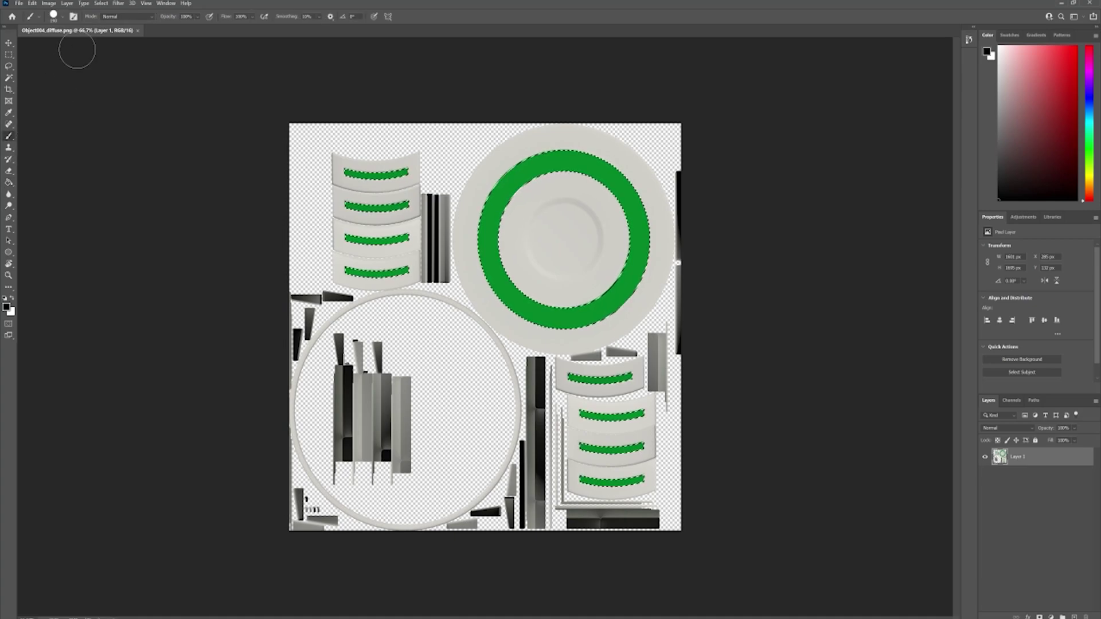
{"action": "left_click", "coordinate": [63, 17]}
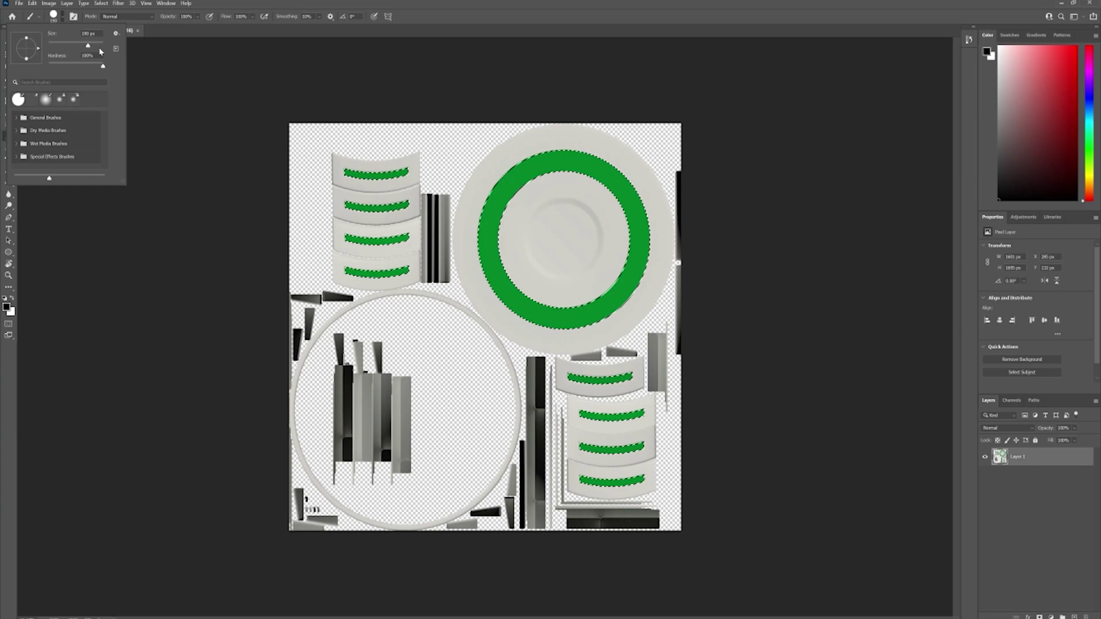
{"action": "left_click", "coordinate": [298, 176]}
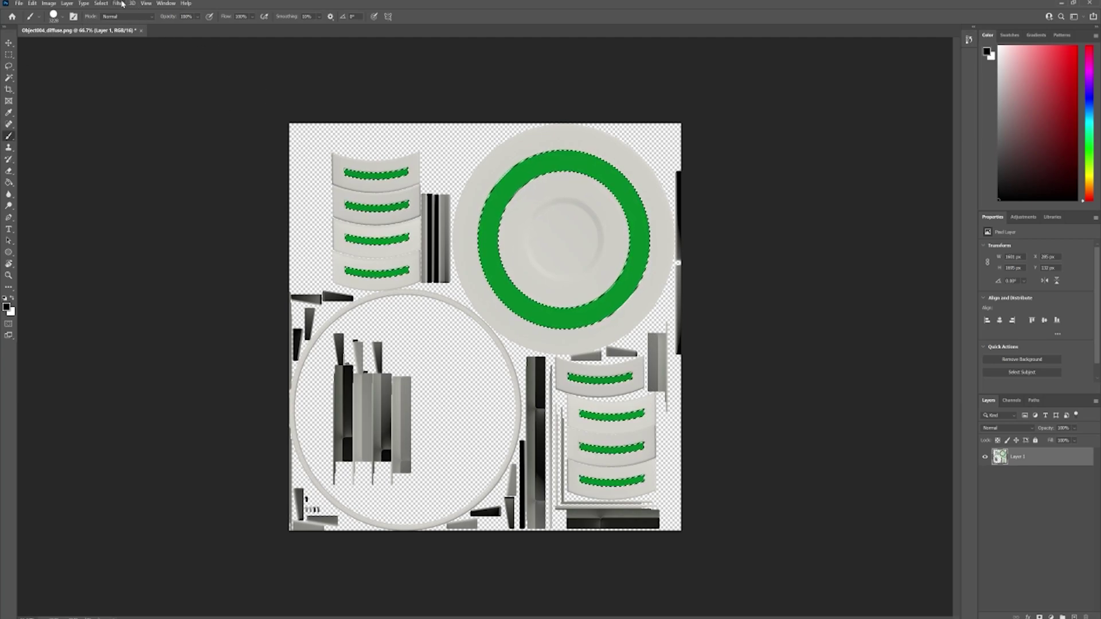
Invert the selection and paint everything outside the green ring and strips black.
{"action": "left_click", "coordinate": [101, 3]}
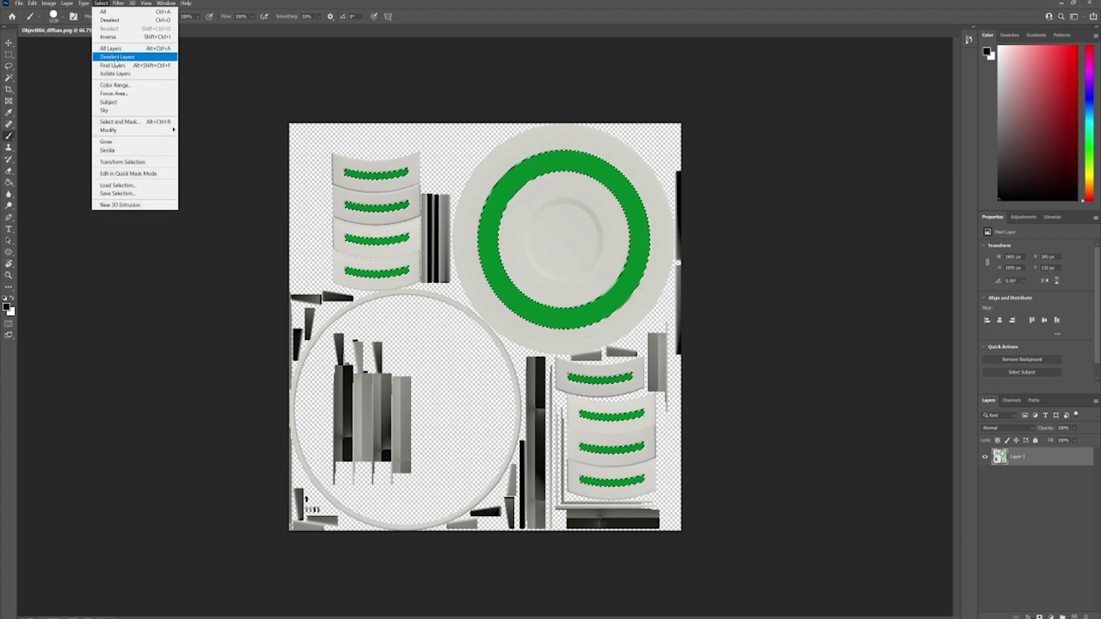
{"action": "left_click", "coordinate": [109, 36]}
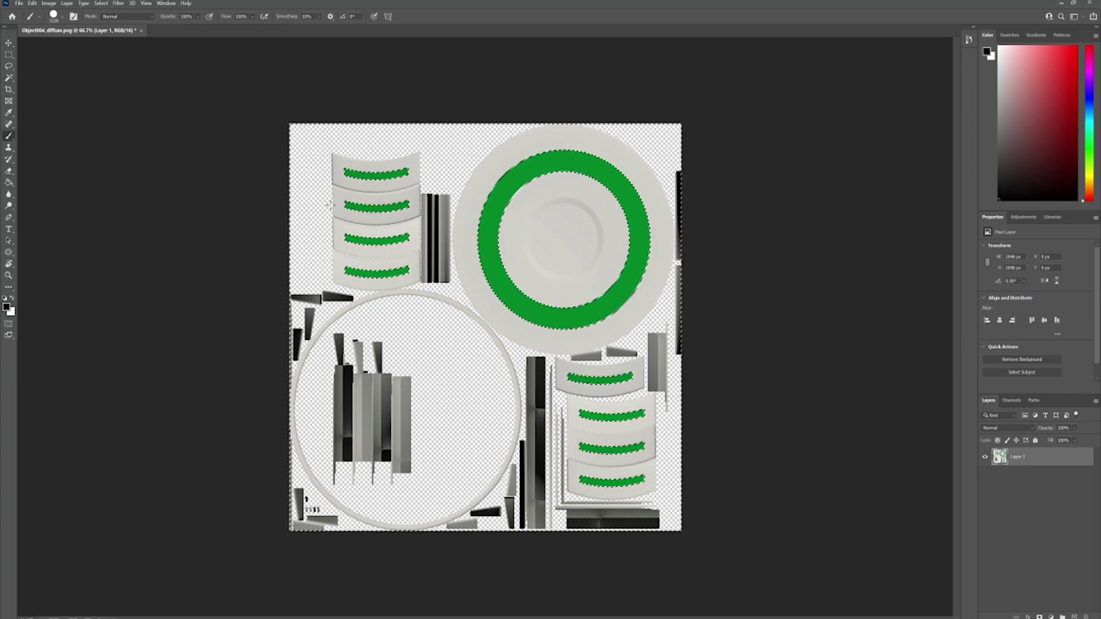
{"action": "left_click", "coordinate": [318, 222]}
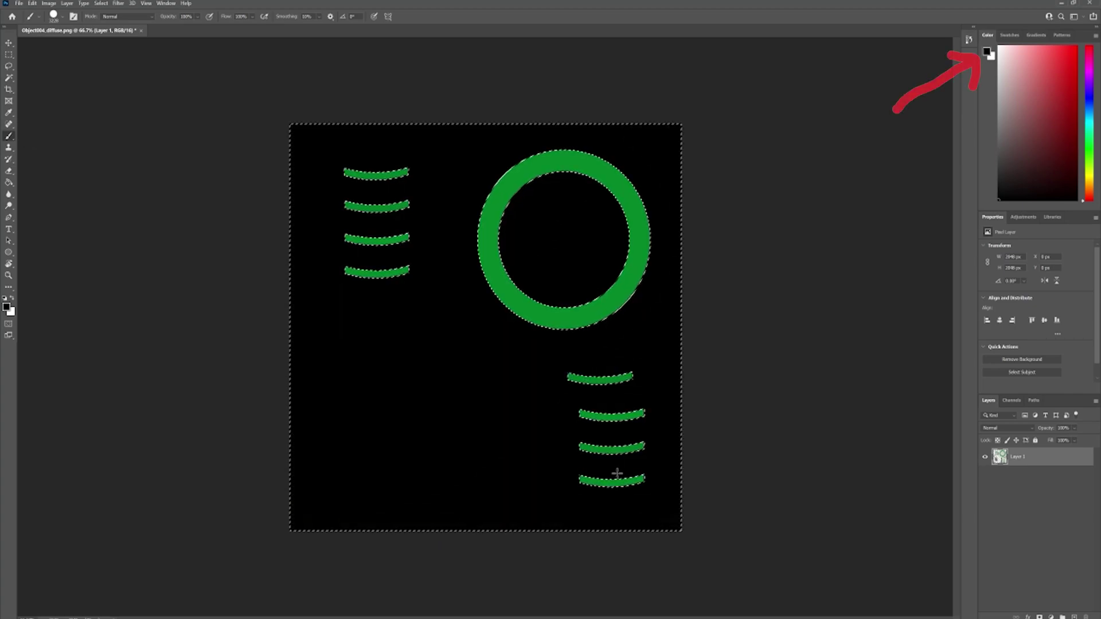
Invert the selection back to the green ring and strips, set the foreground colour to white, and paint them white.
{"action": "left_click", "coordinate": [118, 3]}
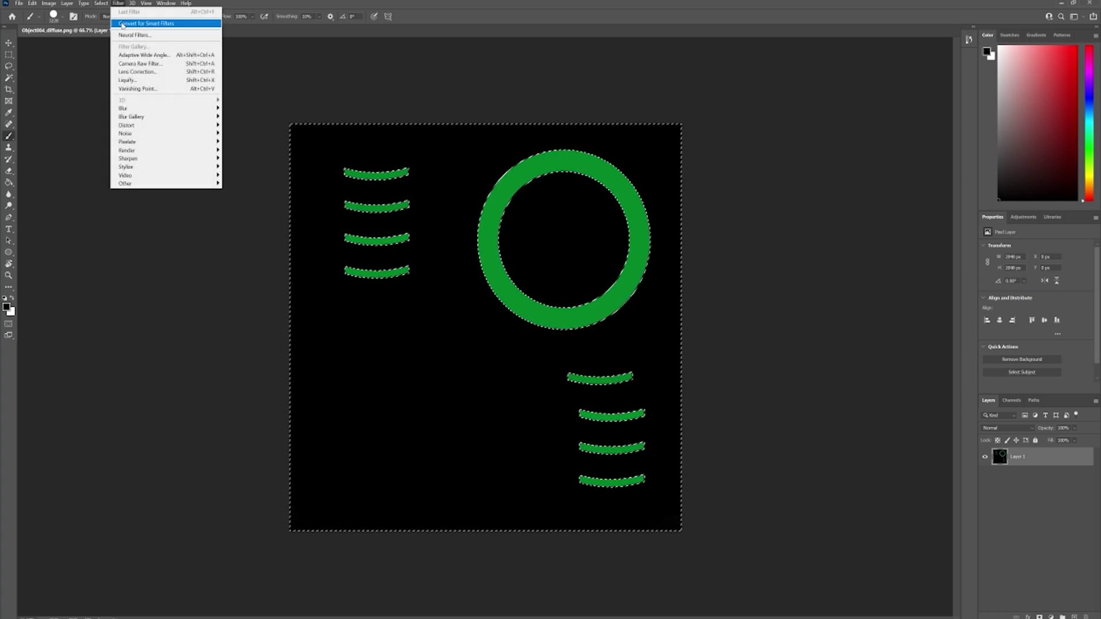
{"action": "mouse_move", "coordinate": [101, 3]}
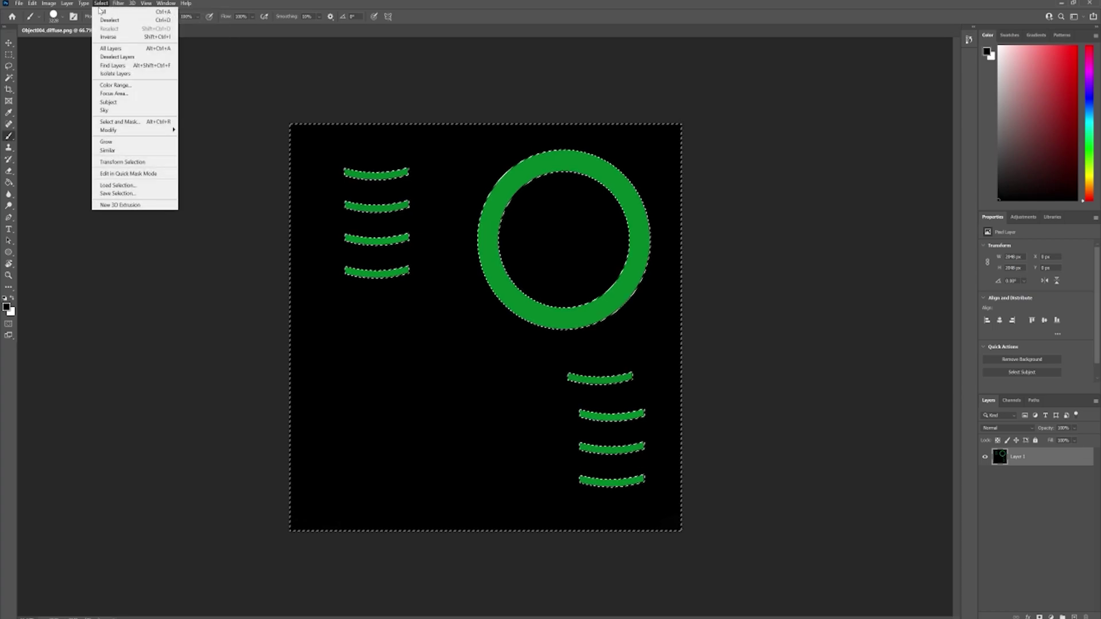
{"action": "left_click", "coordinate": [108, 37]}
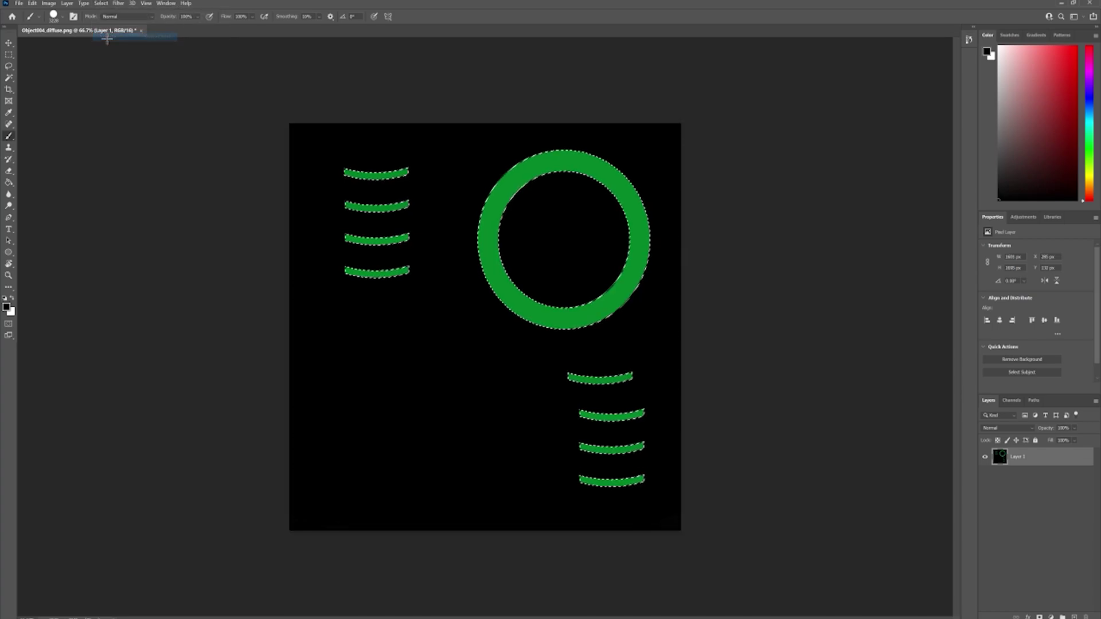
{"action": "left_click", "coordinate": [989, 53]}
{"action": "left_click_drag", "start_coordinate": [542, 212], "coordinate": [407, 69]}
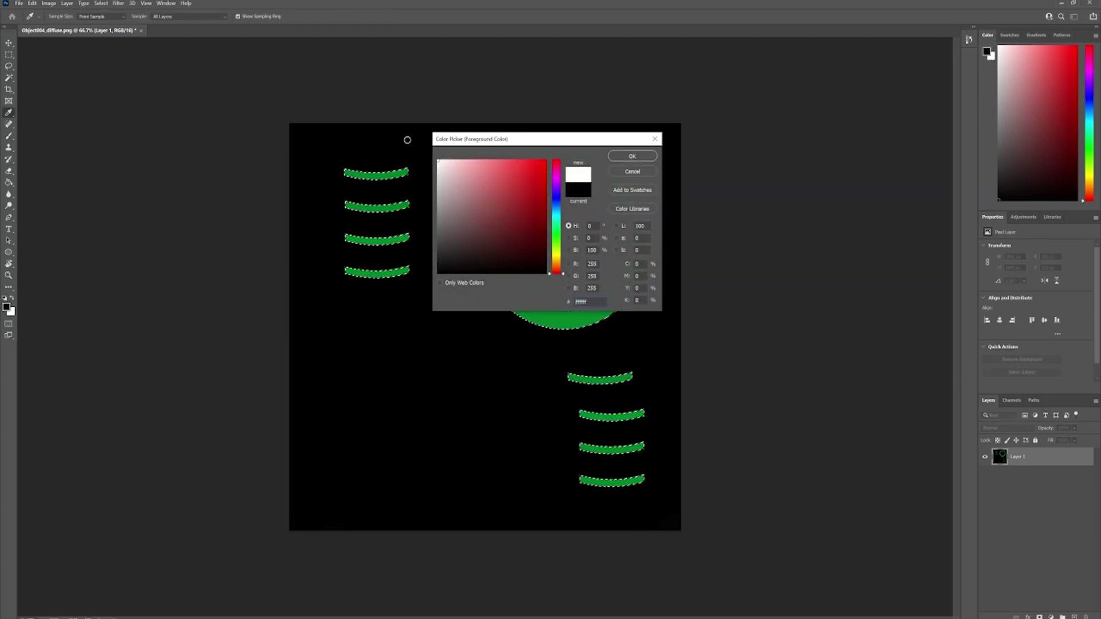
{"action": "left_click", "coordinate": [631, 156]}
{"action": "key", "text": "b"}
{"action": "left_click", "coordinate": [385, 195]}
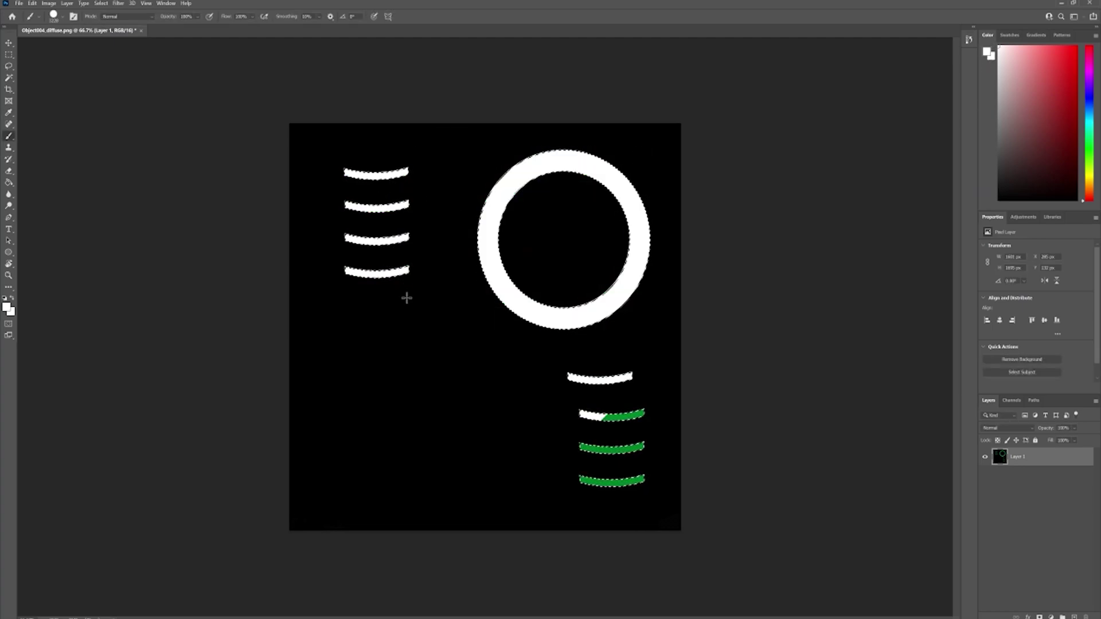
{"action": "left_click", "coordinate": [610, 450]}
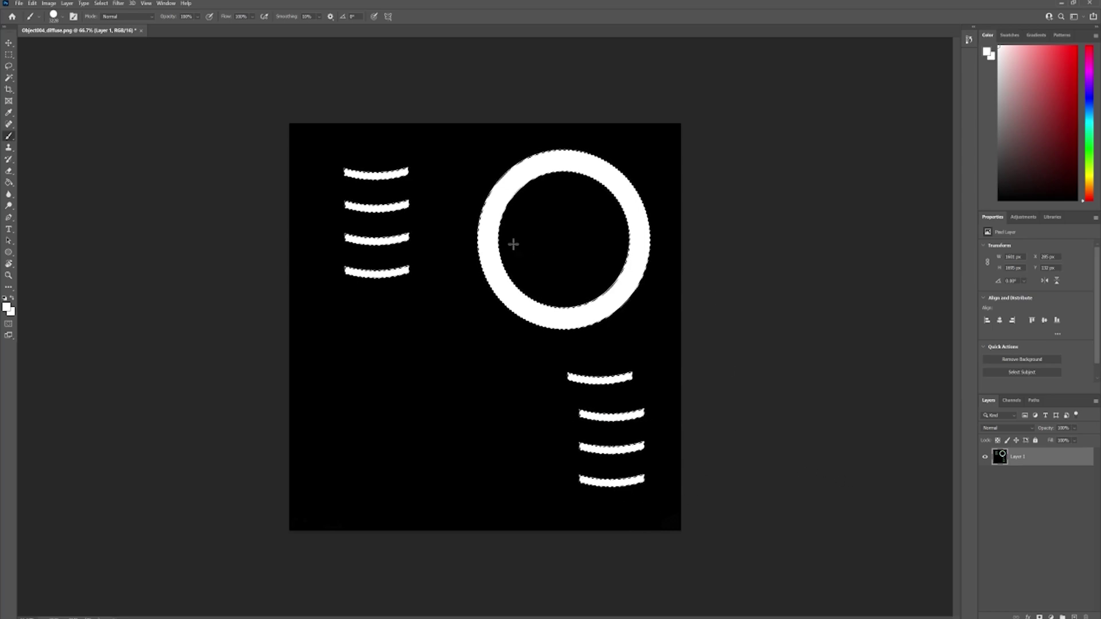
Clear the selection around the white ring and strips.
{"action": "key", "text": "m"}
{"action": "key", "text": "ctrl+d"}
{"action": "key", "text": "v"}
{"action": "left_click", "coordinate": [100, 76]}
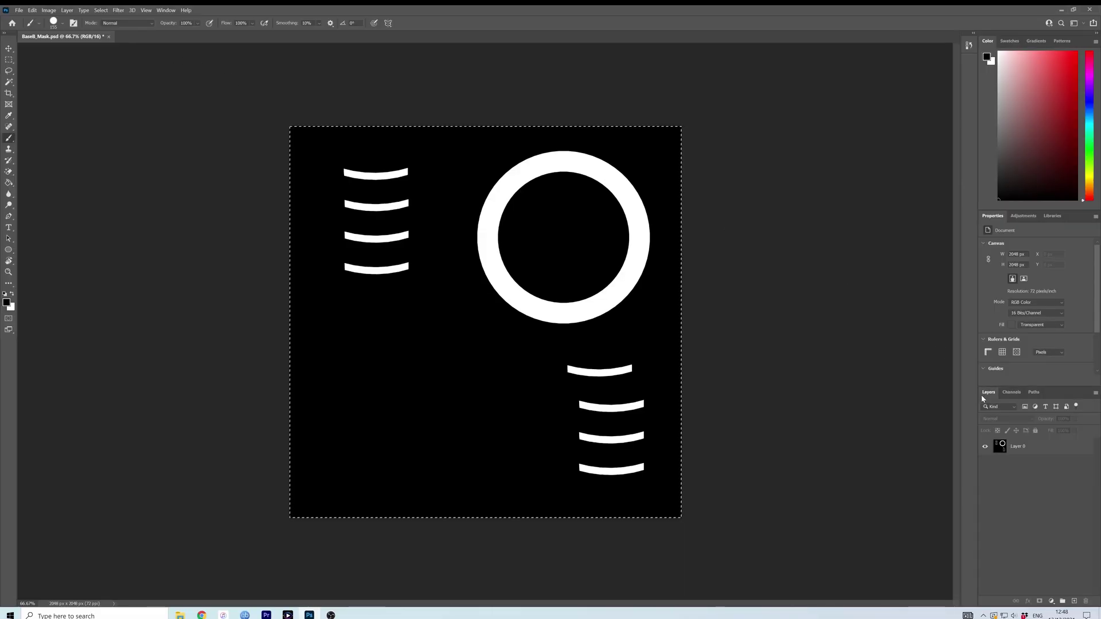
Create a new 2048 x 2048 px, 72 ppi, 16-bit RGB document and fill its background with black.
{"action": "key", "text": "m"}
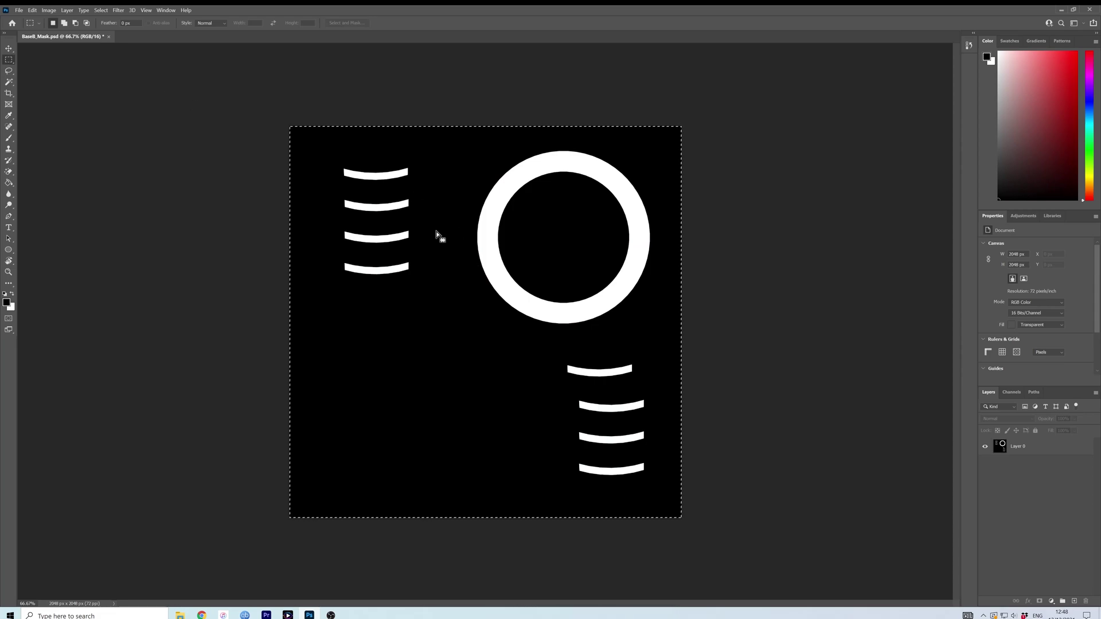
{"action": "left_click", "coordinate": [19, 9]}
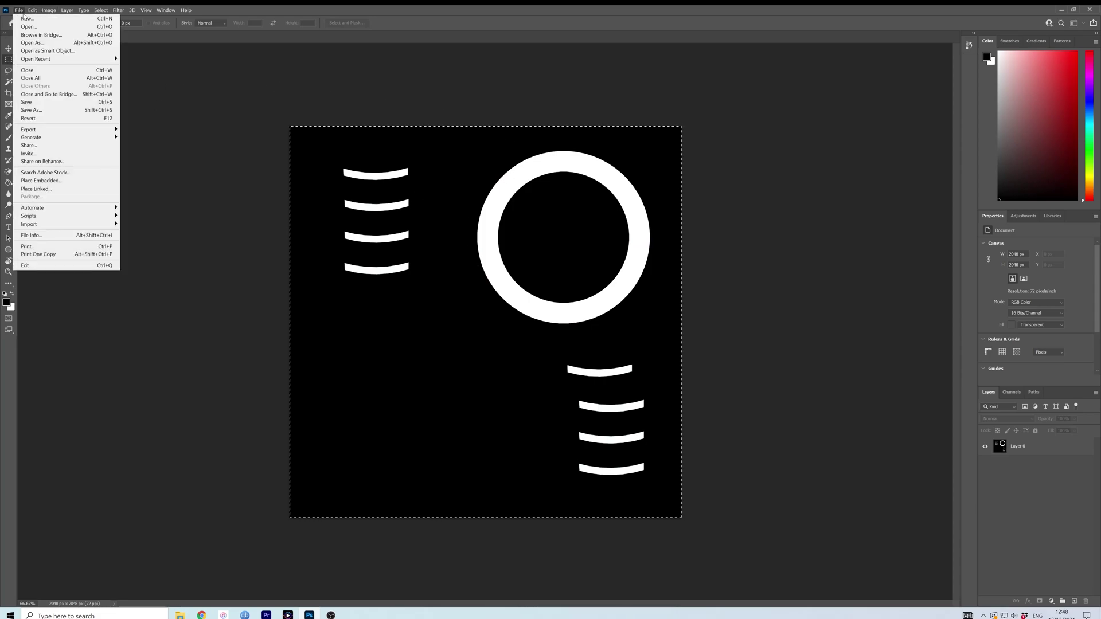
{"action": "left_click", "coordinate": [25, 19]}
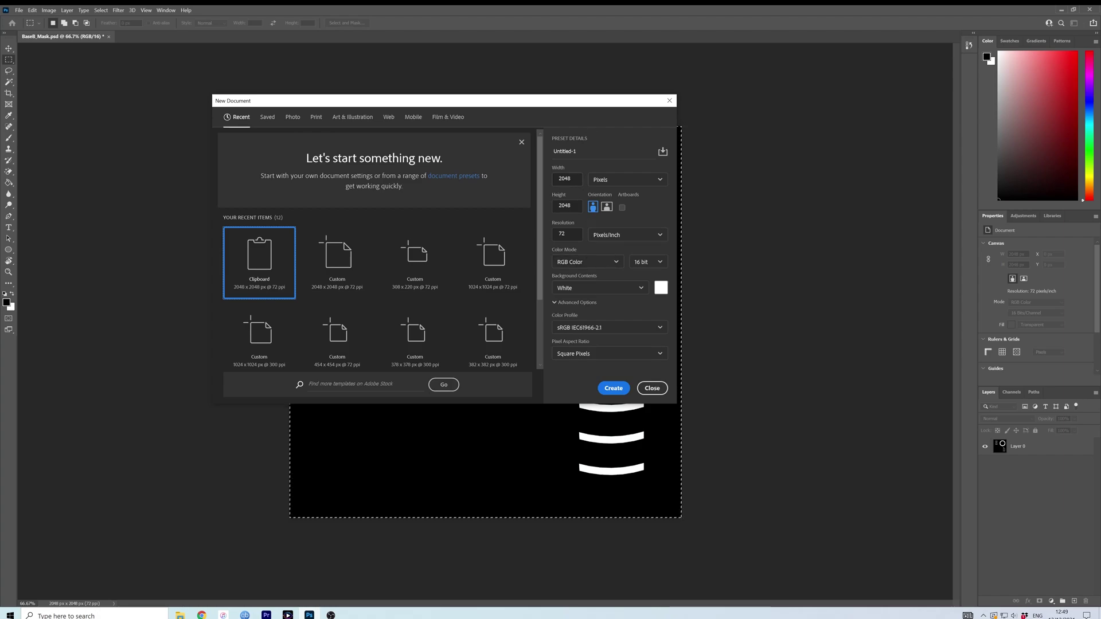
{"action": "left_click", "coordinate": [610, 389]}
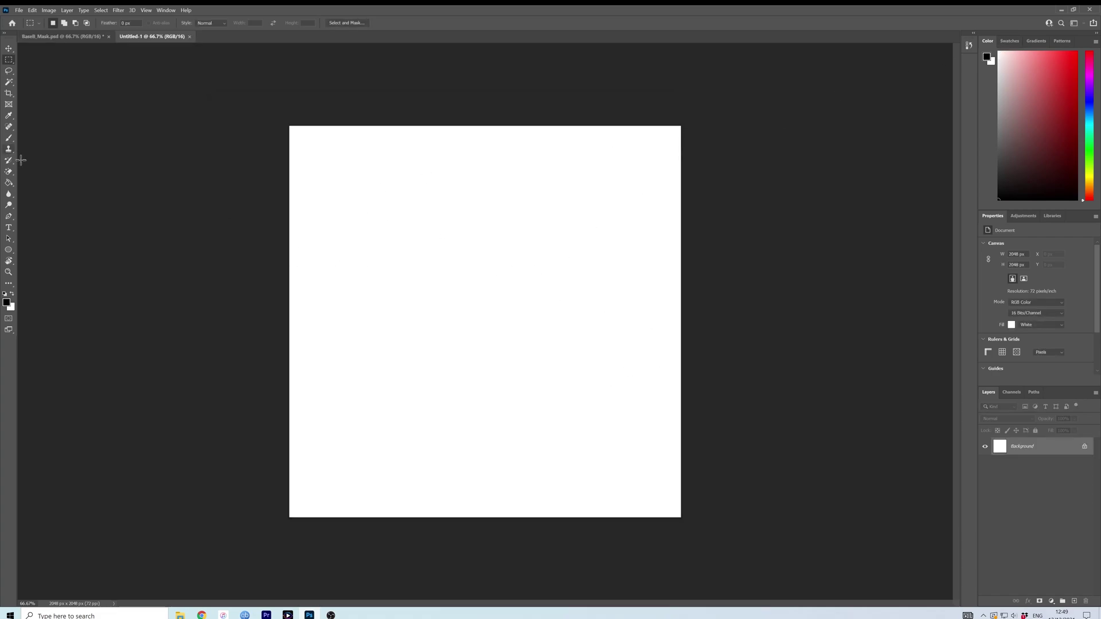
{"action": "left_click", "coordinate": [9, 182]}
{"action": "left_click", "coordinate": [533, 237]}
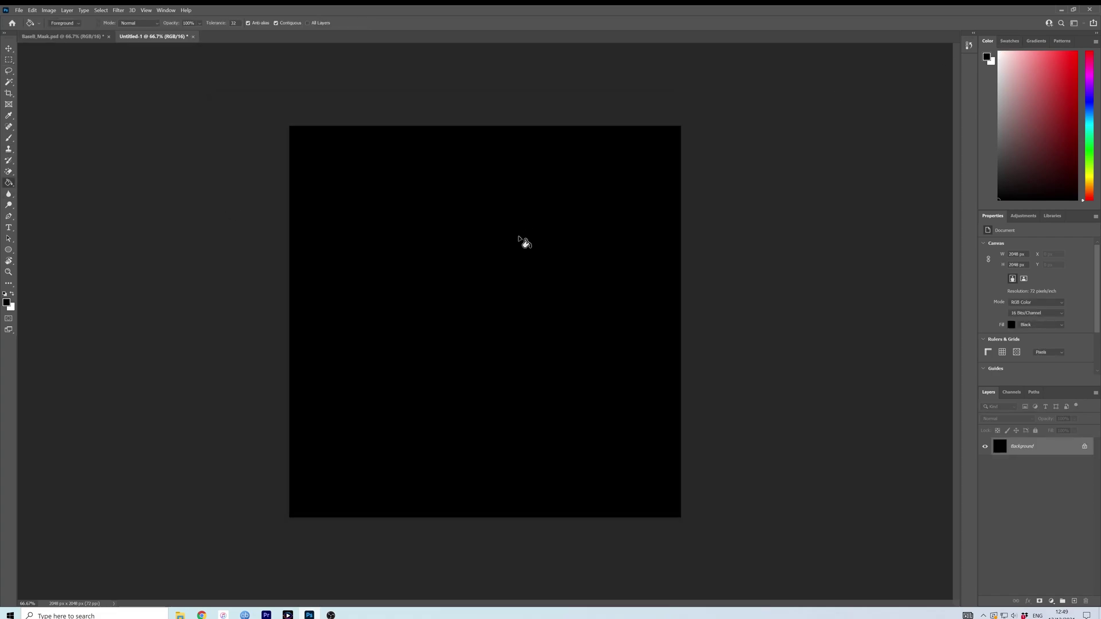
Select the entire BaseB_Mask canvas with the Rectangular Marquee and copy it.
{"action": "left_click", "coordinate": [65, 38]}
{"action": "key", "text": "ctrl+a"}
{"action": "left_click", "coordinate": [9, 59]}
{"action": "left_click", "coordinate": [267, 105]}
{"action": "key", "text": "ctrl+c"}
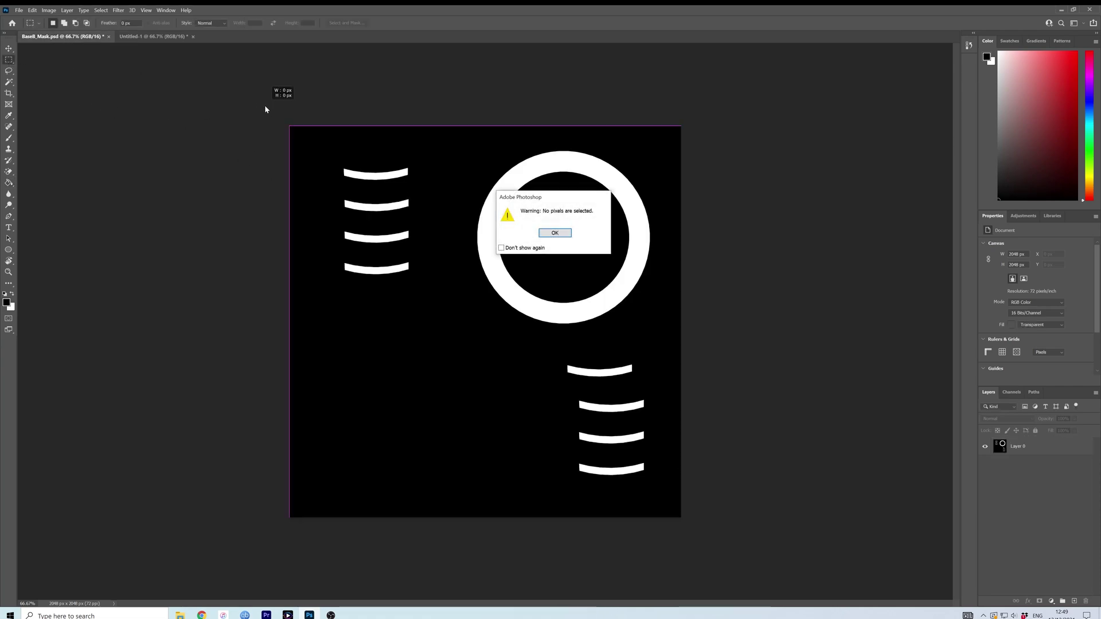
{"action": "left_click", "coordinate": [554, 232]}
{"action": "left_click_drag", "start_coordinate": [290, 127], "coordinate": [790, 531]}
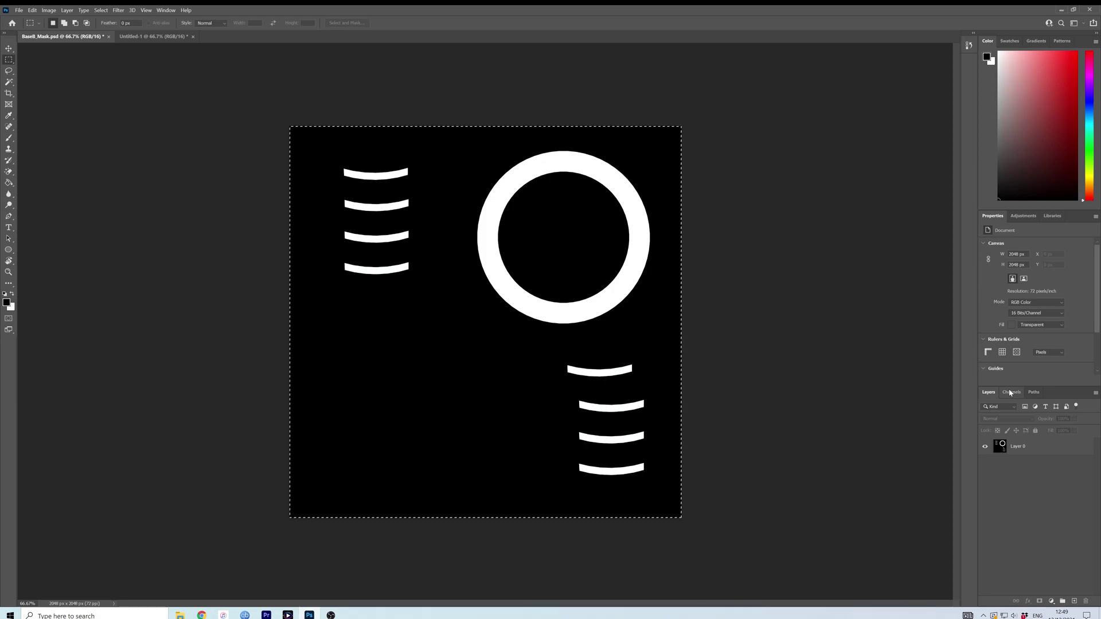
Convert the new black document's locked Background into a regular layer.
{"action": "left_click", "coordinate": [147, 38]}
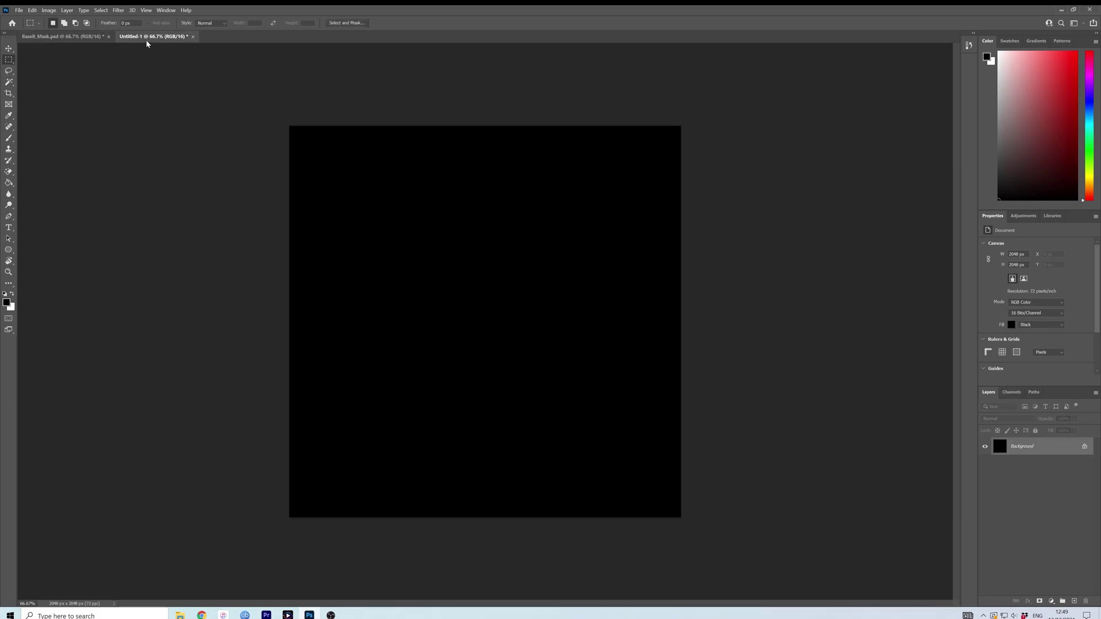
{"action": "double_click", "coordinate": [1027, 447]}
{"action": "left_click", "coordinate": [629, 193]}
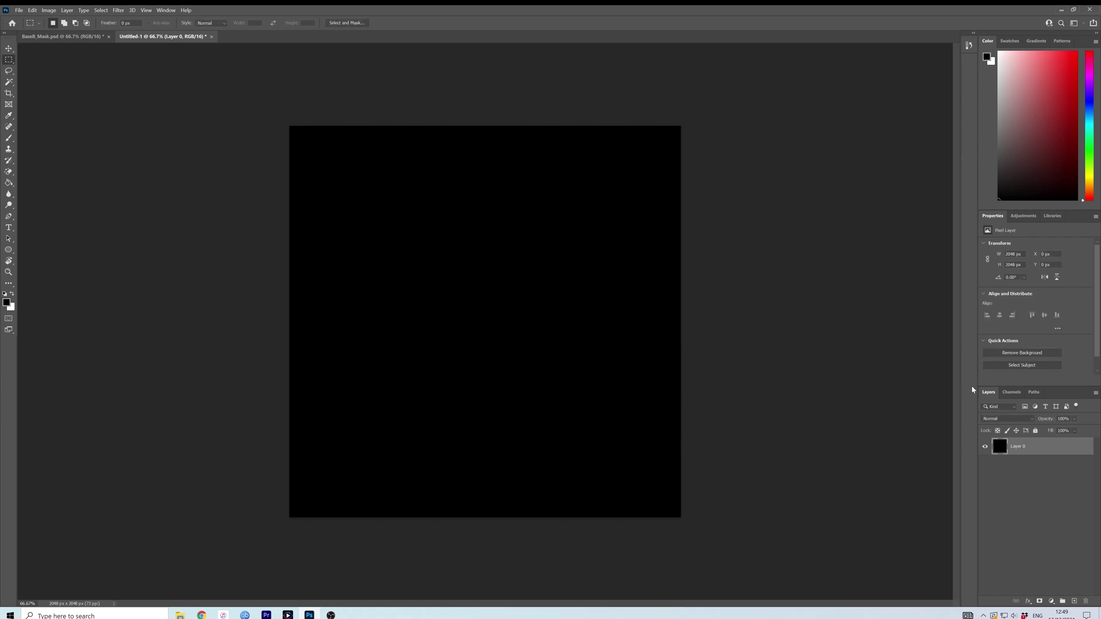
Paste the copied mask into the Red, Green and Blue channels and into a newly added alpha channel.
{"action": "left_click", "coordinate": [1012, 394]}
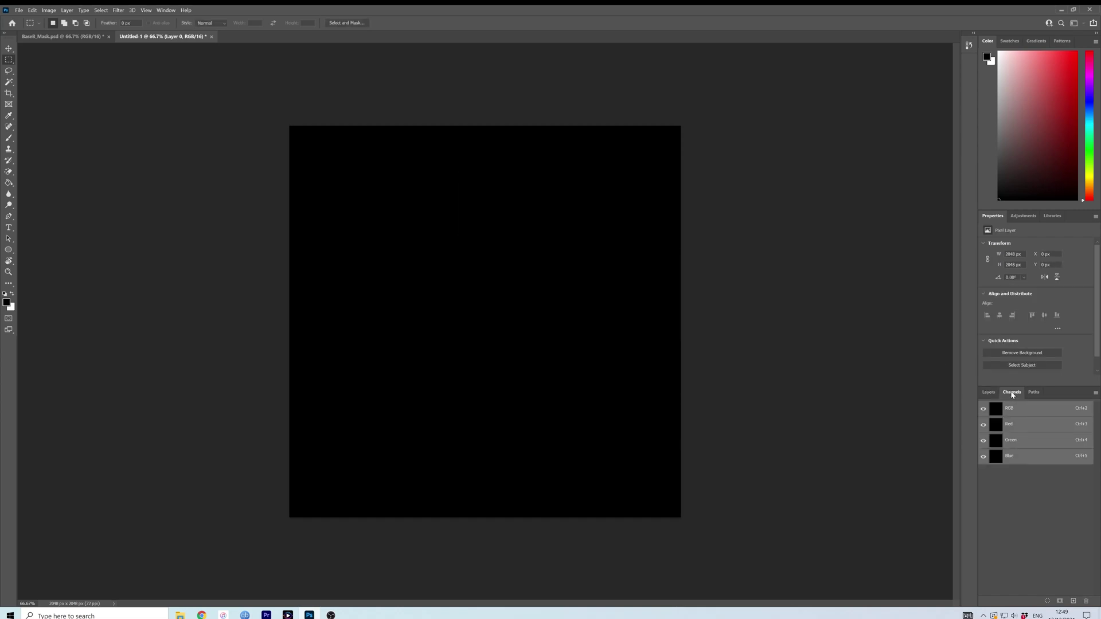
{"action": "left_click", "coordinate": [1005, 425]}
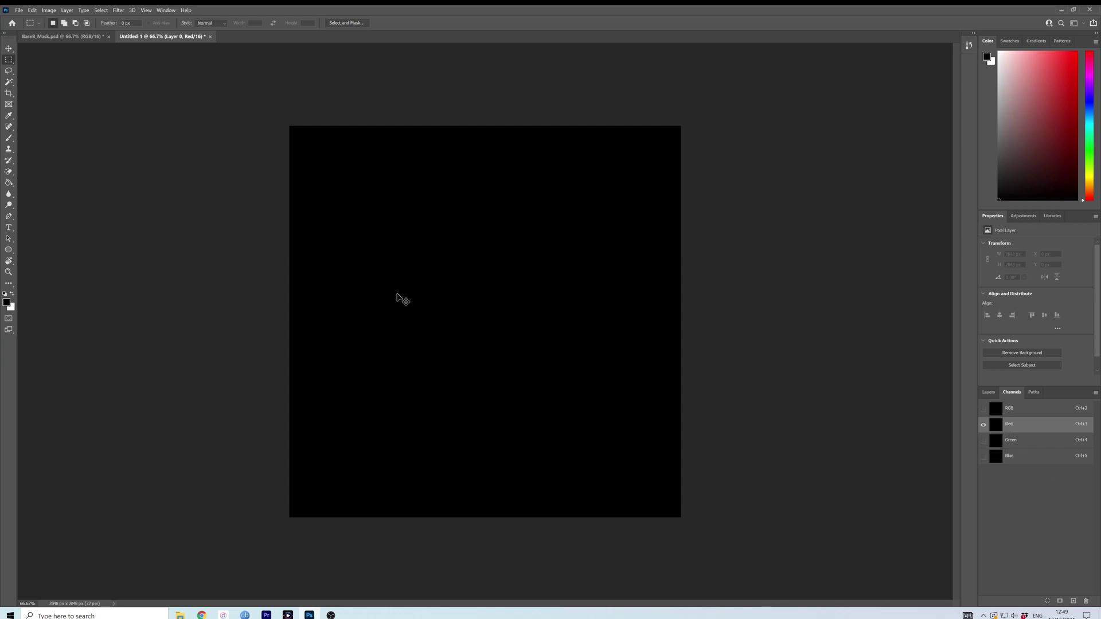
{"action": "key", "text": "ctrl+v"}
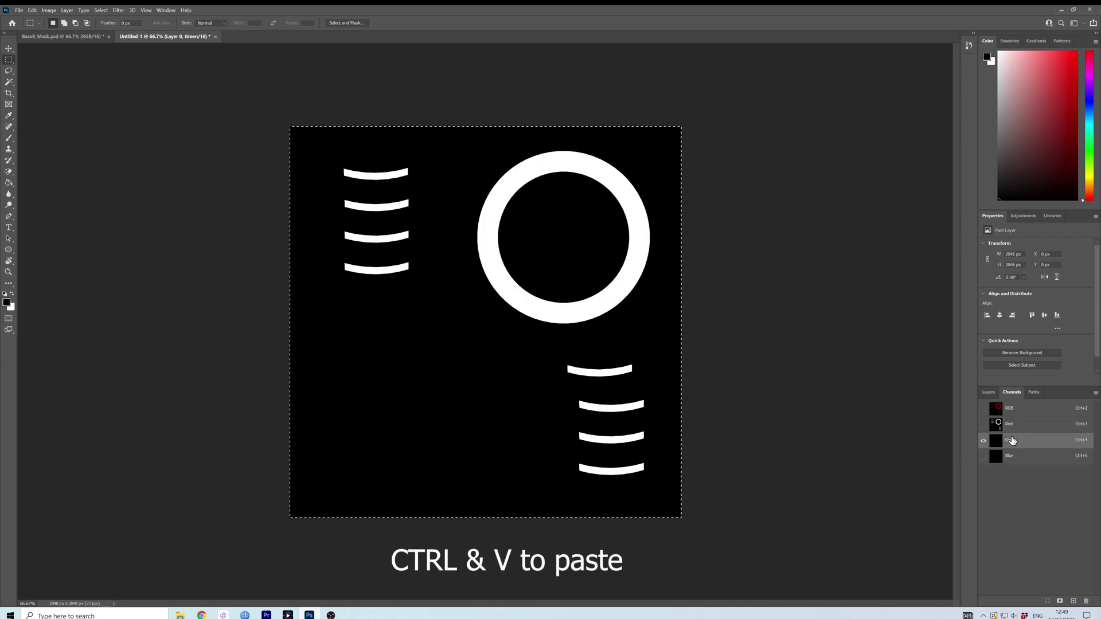
{"action": "left_click", "coordinate": [1011, 440]}
{"action": "key", "text": "ctrl+v"}
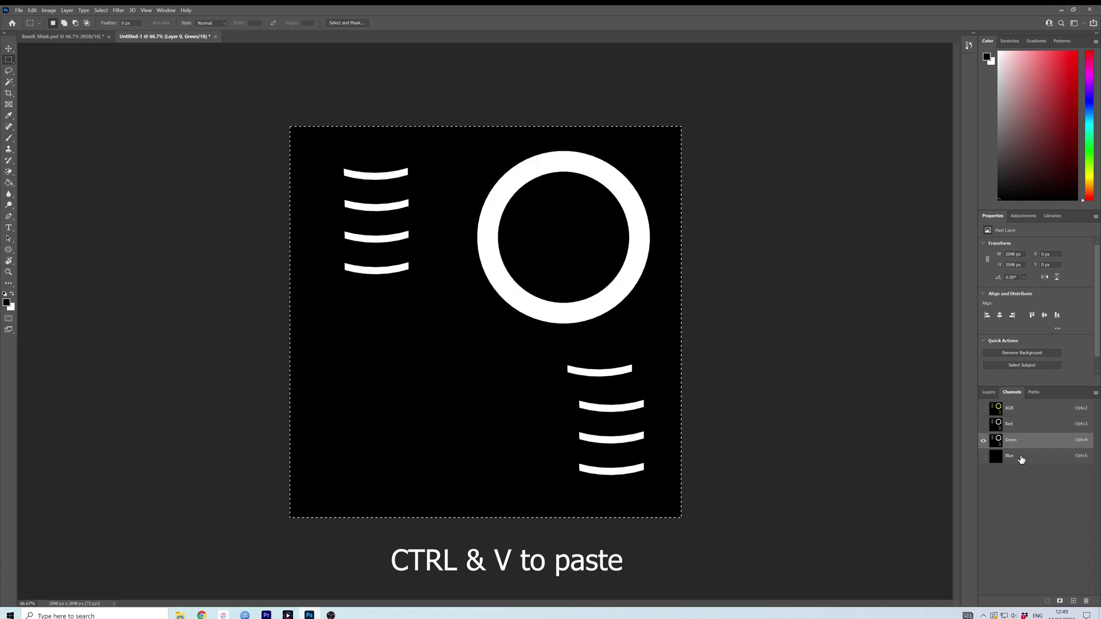
{"action": "left_click", "coordinate": [1022, 457]}
{"action": "key", "text": "ctrl+v"}
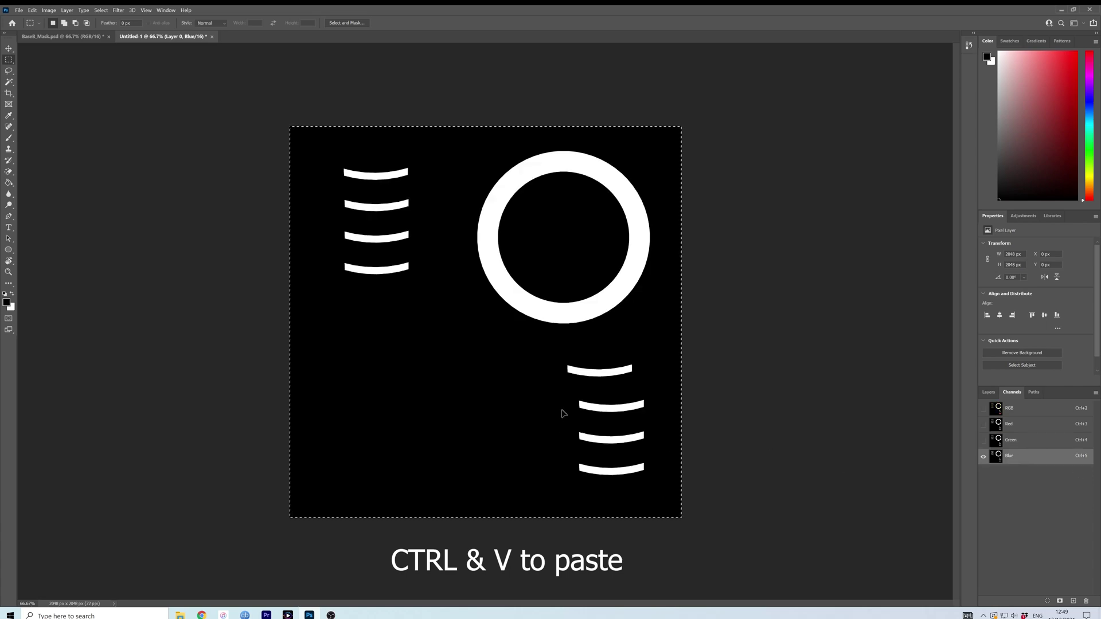
{"action": "left_click", "coordinate": [1074, 601]}
{"action": "key", "text": "ctrl+v"}
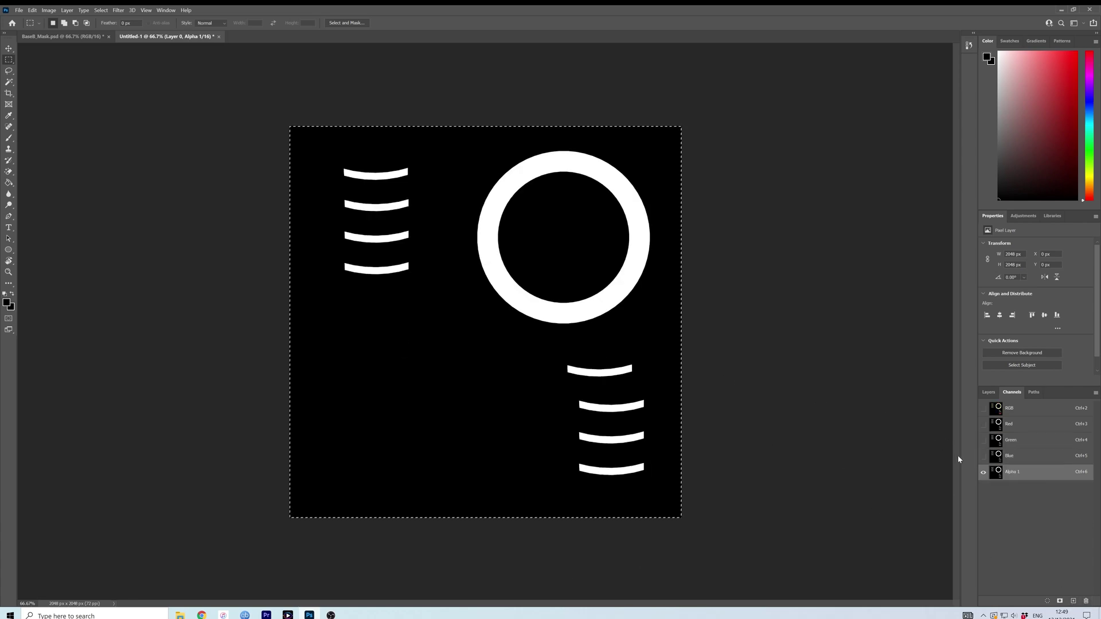
Deselect the canvas and brush black over all the curved strips in the Red channel, leaving only the ring.
{"action": "left_click", "coordinate": [991, 424]}
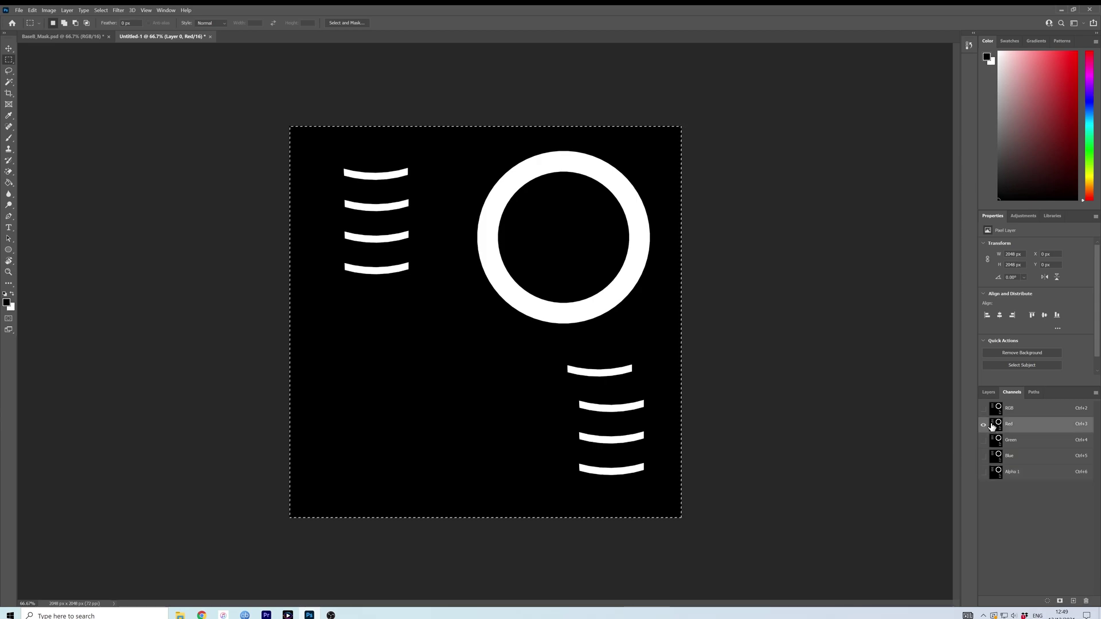
{"action": "key", "text": "ctrl+d"}
{"action": "left_click_drag", "start_coordinate": [9, 139], "coordinate": [35, 143]}
{"action": "left_click", "coordinate": [37, 139]}
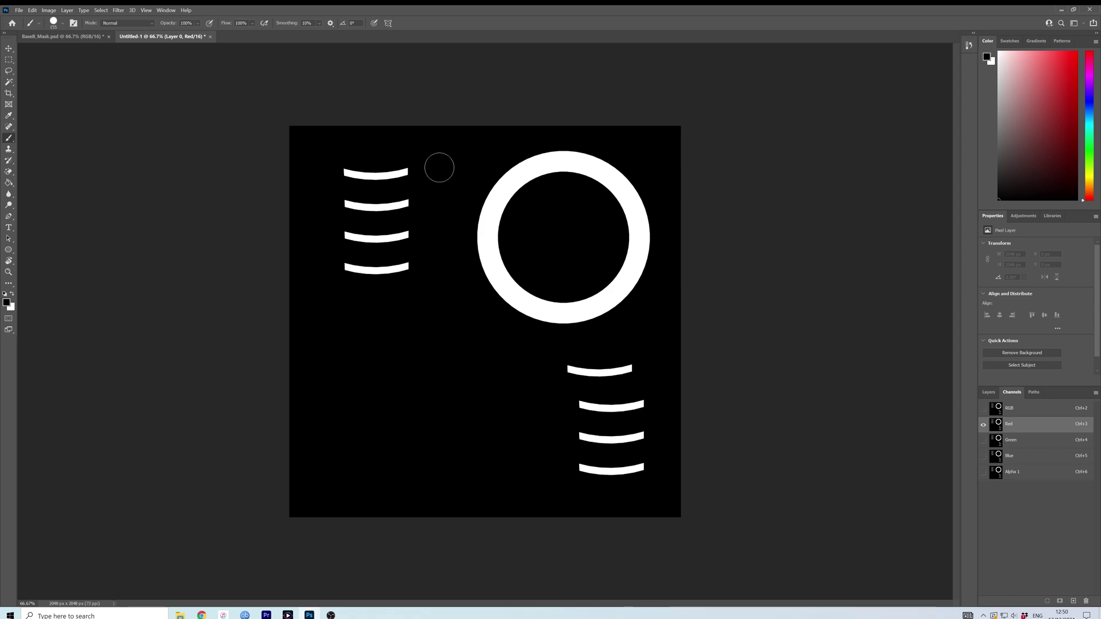
{"action": "mouse_move", "coordinate": [438, 167]}
{"action": "left_mouse_down"}
{"action": "mouse_move", "coordinate": [328, 169]}
{"action": "mouse_move", "coordinate": [368, 200]}
{"action": "mouse_move", "coordinate": [406, 203]}
{"action": "mouse_move", "coordinate": [416, 229]}
{"action": "mouse_move", "coordinate": [332, 242]}
{"action": "mouse_move", "coordinate": [345, 263]}
{"action": "mouse_move", "coordinate": [424, 267]}
{"action": "left_mouse_up"}
{"action": "mouse_move", "coordinate": [553, 369]}
{"action": "left_mouse_down"}
{"action": "mouse_move", "coordinate": [647, 381]}
{"action": "mouse_move", "coordinate": [640, 473]}
{"action": "mouse_move", "coordinate": [608, 418]}
{"action": "mouse_move", "coordinate": [618, 393]}
{"action": "mouse_move", "coordinate": [627, 438]}
{"action": "mouse_move", "coordinate": [574, 500]}
{"action": "mouse_move", "coordinate": [597, 449]}
{"action": "mouse_move", "coordinate": [617, 451]}
{"action": "mouse_move", "coordinate": [577, 504]}
{"action": "left_mouse_up"}
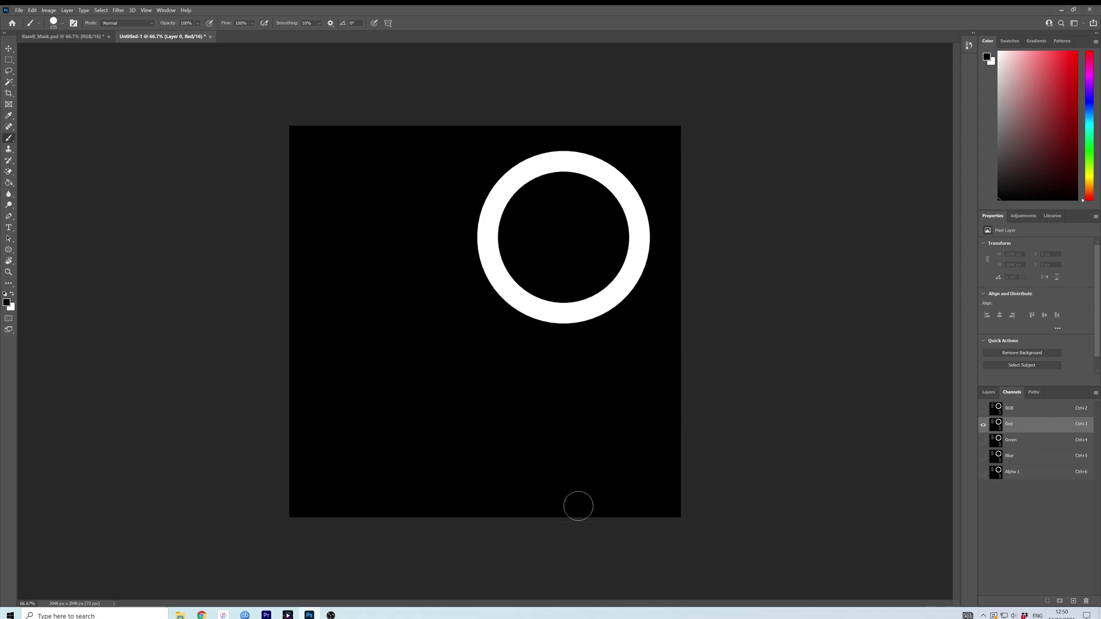
Compare the Red and Green channels, and paint the ring black in the Green channel so only the strips remain.
{"action": "left_click", "coordinate": [997, 441]}
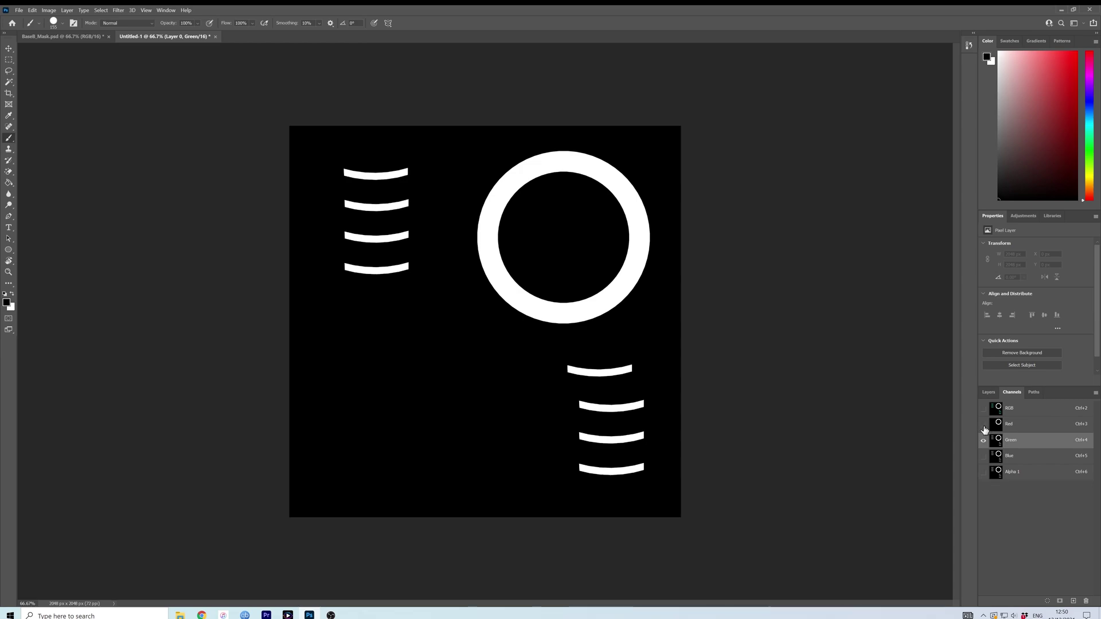
{"action": "left_click", "coordinate": [983, 425]}
{"action": "left_click", "coordinate": [984, 440]}
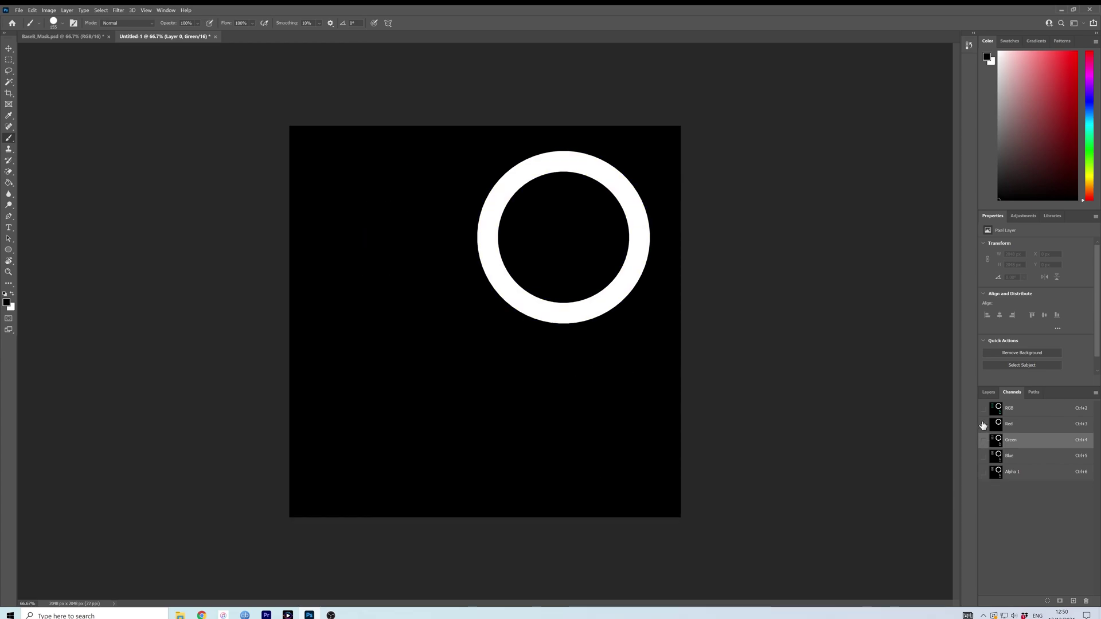
{"action": "left_click", "coordinate": [984, 440]}
{"action": "left_click", "coordinate": [984, 425]}
{"action": "mouse_move", "coordinate": [612, 299]}
{"action": "left_mouse_down"}
{"action": "mouse_move", "coordinate": [545, 309]}
{"action": "mouse_move", "coordinate": [520, 296]}
{"action": "mouse_move", "coordinate": [489, 243]}
{"action": "mouse_move", "coordinate": [502, 189]}
{"action": "mouse_move", "coordinate": [518, 173]}
{"action": "mouse_move", "coordinate": [591, 173]}
{"action": "mouse_move", "coordinate": [644, 274]}
{"action": "mouse_move", "coordinate": [611, 313]}
{"action": "mouse_move", "coordinate": [665, 243]}
{"action": "mouse_move", "coordinate": [625, 172]}
{"action": "mouse_move", "coordinate": [594, 156]}
{"action": "mouse_move", "coordinate": [559, 156]}
{"action": "mouse_move", "coordinate": [487, 222]}
{"action": "mouse_move", "coordinate": [488, 289]}
{"action": "left_mouse_up"}
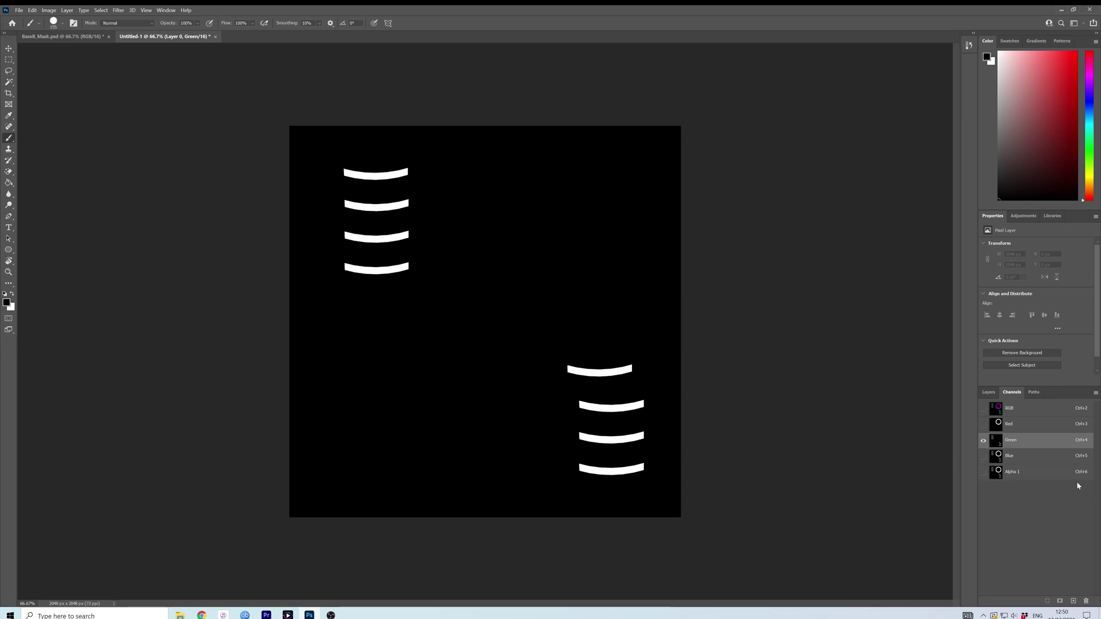
Paint the first and third strips of both groups black in the Blue channel.
{"action": "left_click", "coordinate": [1002, 460]}
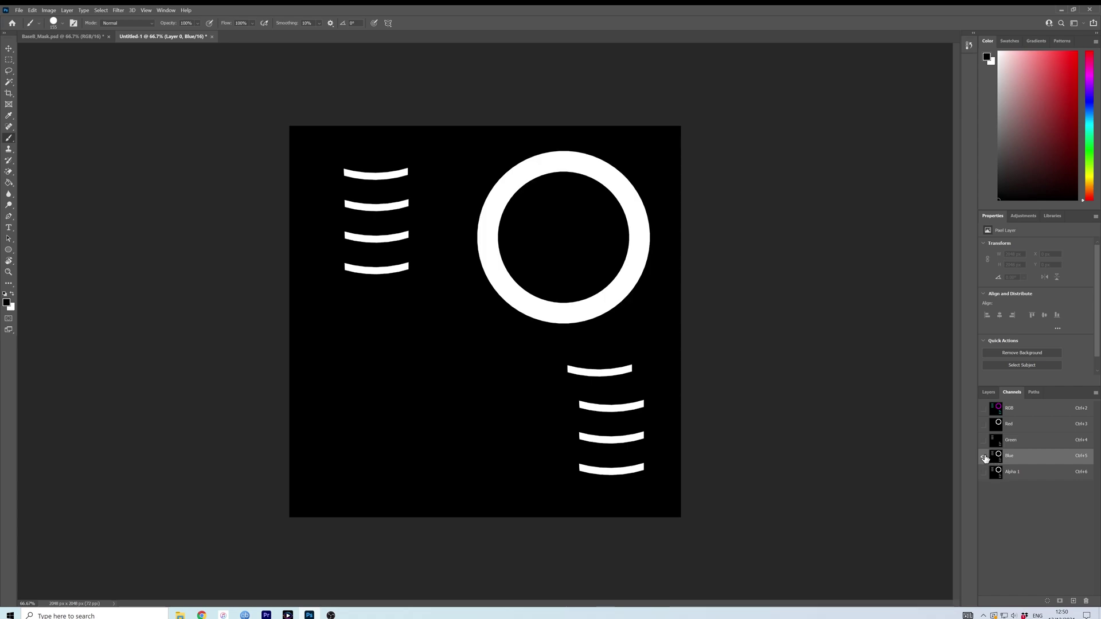
{"action": "left_click_drag", "start_coordinate": [639, 370], "coordinate": [574, 371]}
{"action": "left_click_drag", "start_coordinate": [565, 435], "coordinate": [659, 436]}
{"action": "left_click", "coordinate": [411, 230]}
{"action": "left_click_drag", "start_coordinate": [394, 231], "coordinate": [324, 233]}
{"action": "left_click_drag", "start_coordinate": [410, 172], "coordinate": [322, 178]}
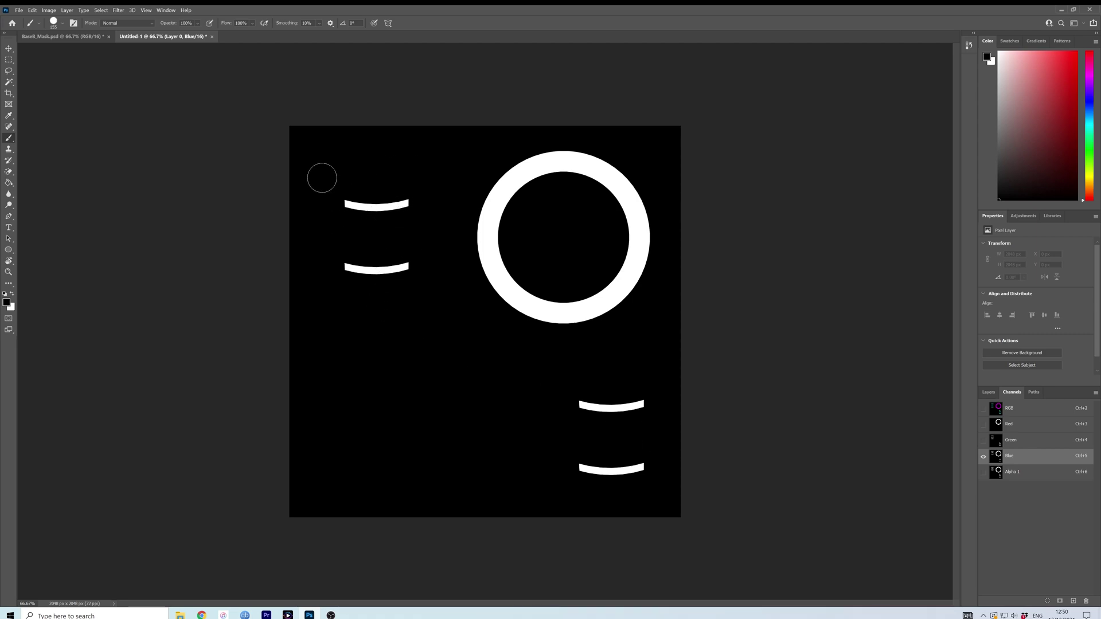
Review the alpha channel against the colour channels and display the RGB composite together with the alpha.
{"action": "left_click", "coordinate": [991, 475]}
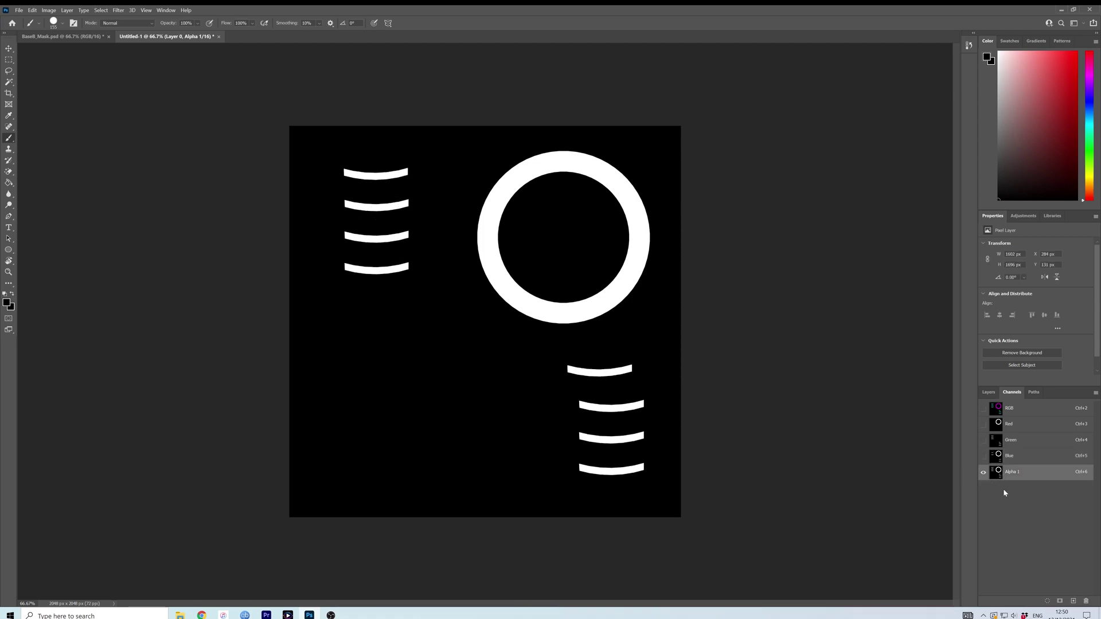
{"action": "left_click", "coordinate": [984, 456]}
{"action": "left_click", "coordinate": [984, 471]}
{"action": "left_click", "coordinate": [995, 440]}
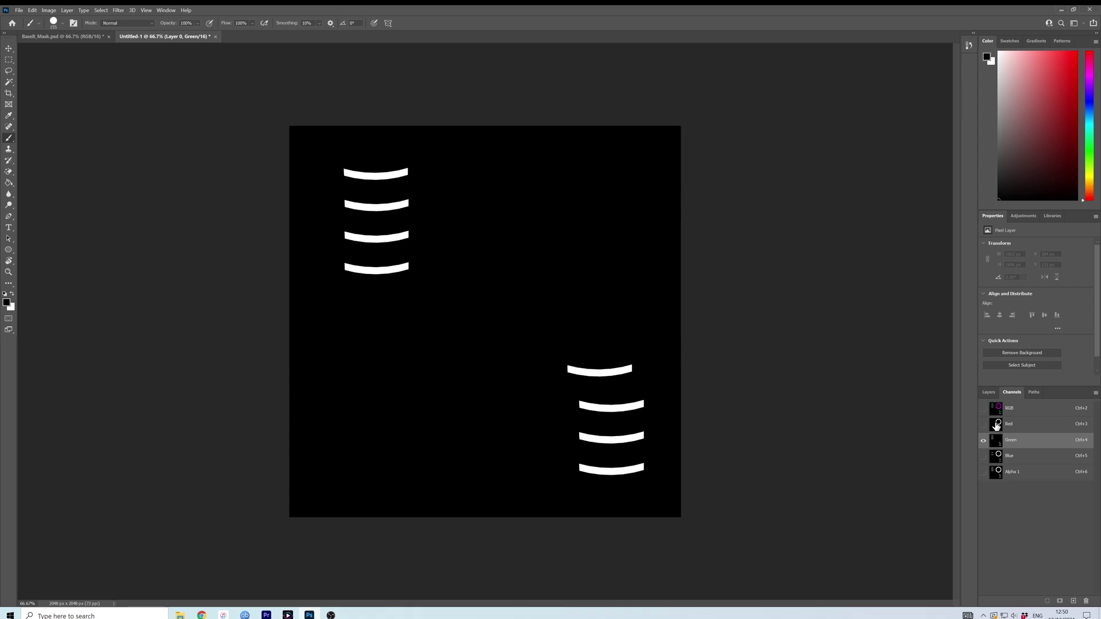
{"action": "left_click", "coordinate": [996, 424]}
{"action": "left_click", "coordinate": [983, 408]}
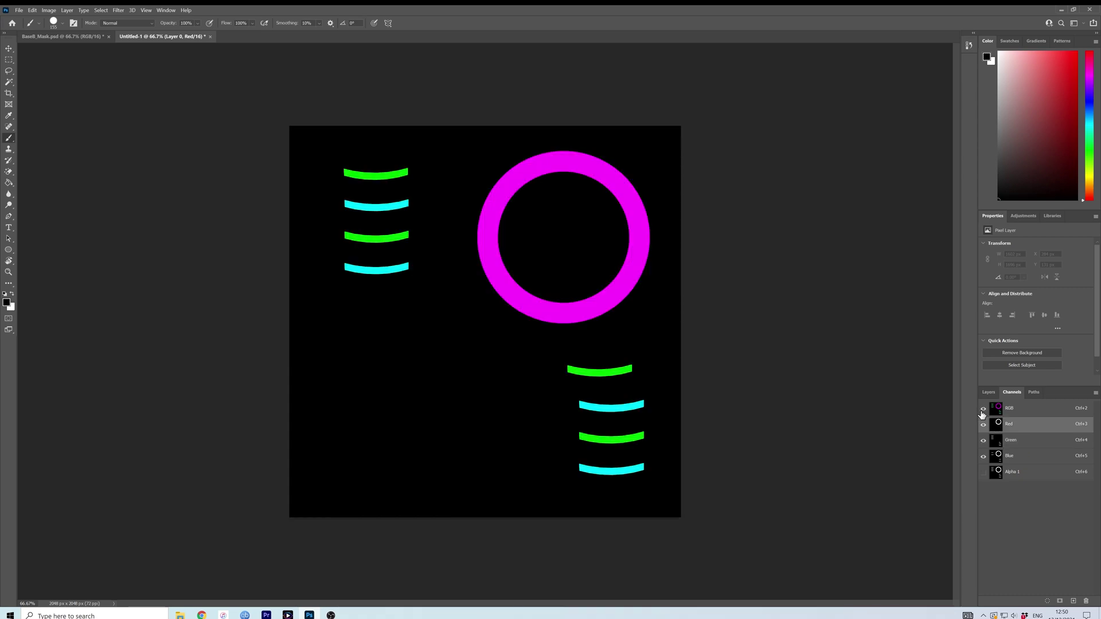
{"action": "left_click", "coordinate": [983, 472]}
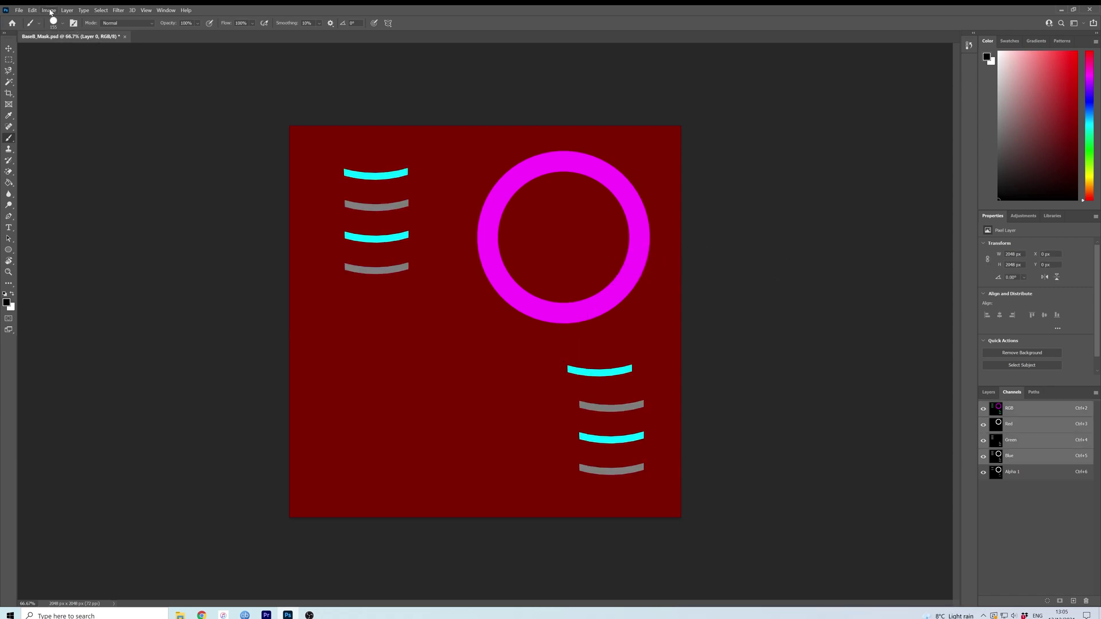
Save the texture as the Targa file BaseB_Mask with alpha channels at 32 bits/pixel, replacing the existing file.
{"action": "left_click", "coordinate": [50, 11]}
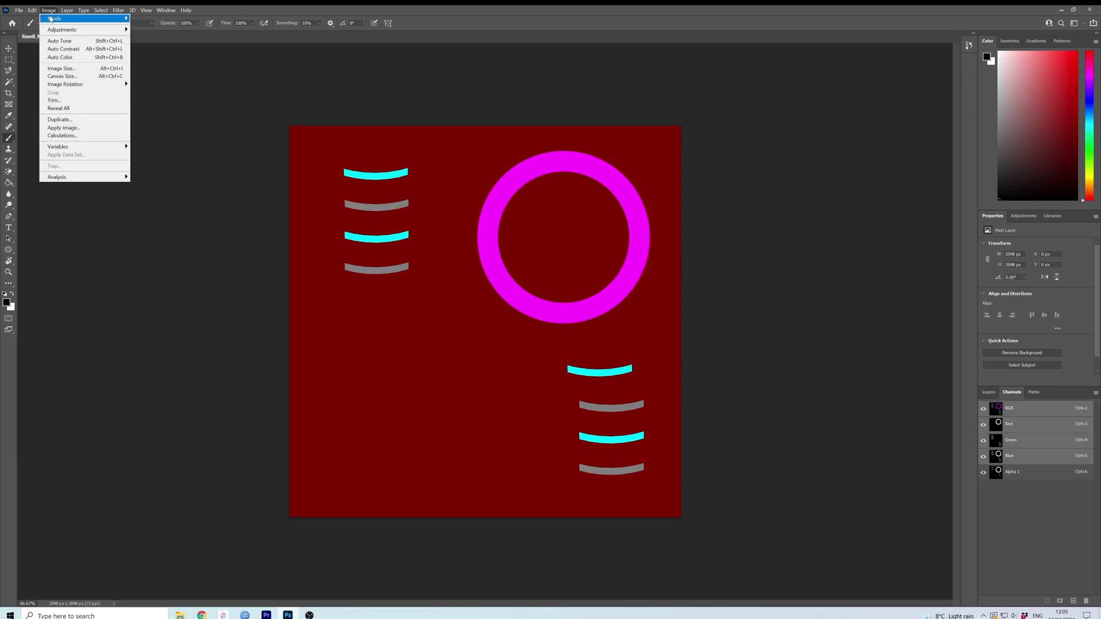
{"action": "mouse_move", "coordinate": [103, 19]}
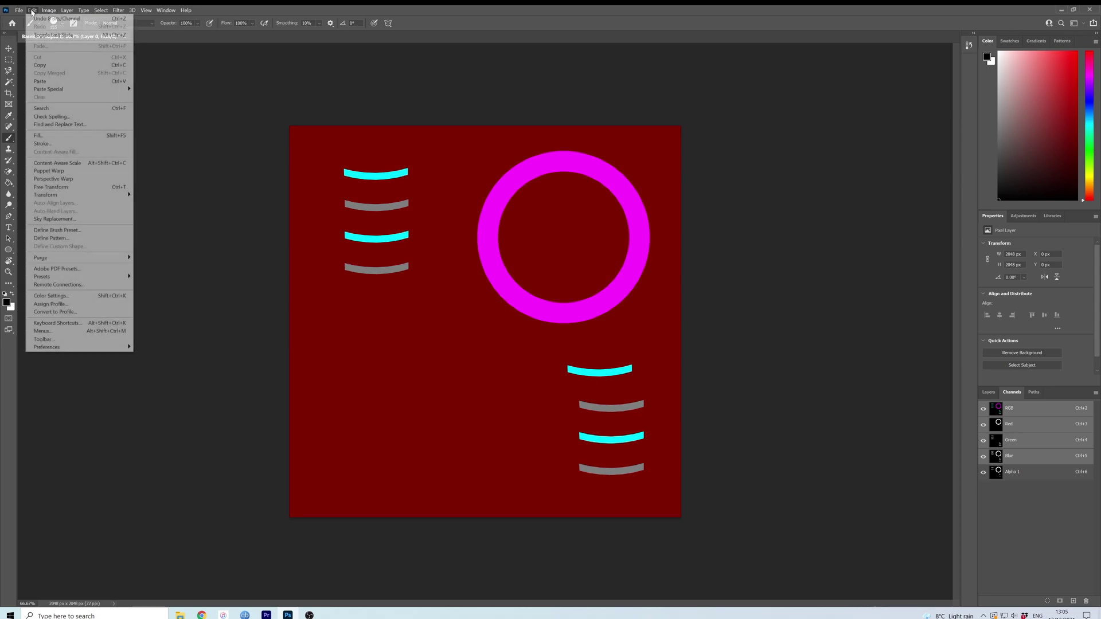
{"action": "mouse_move", "coordinate": [21, 12]}
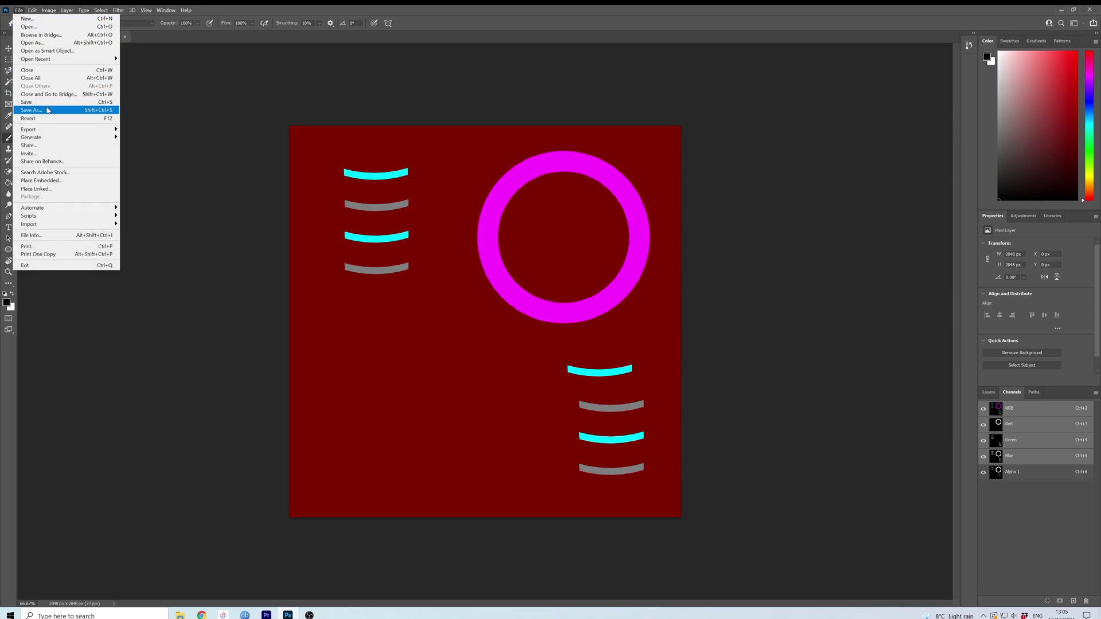
{"action": "left_click", "coordinate": [47, 110]}
{"action": "left_click", "coordinate": [161, 227]}
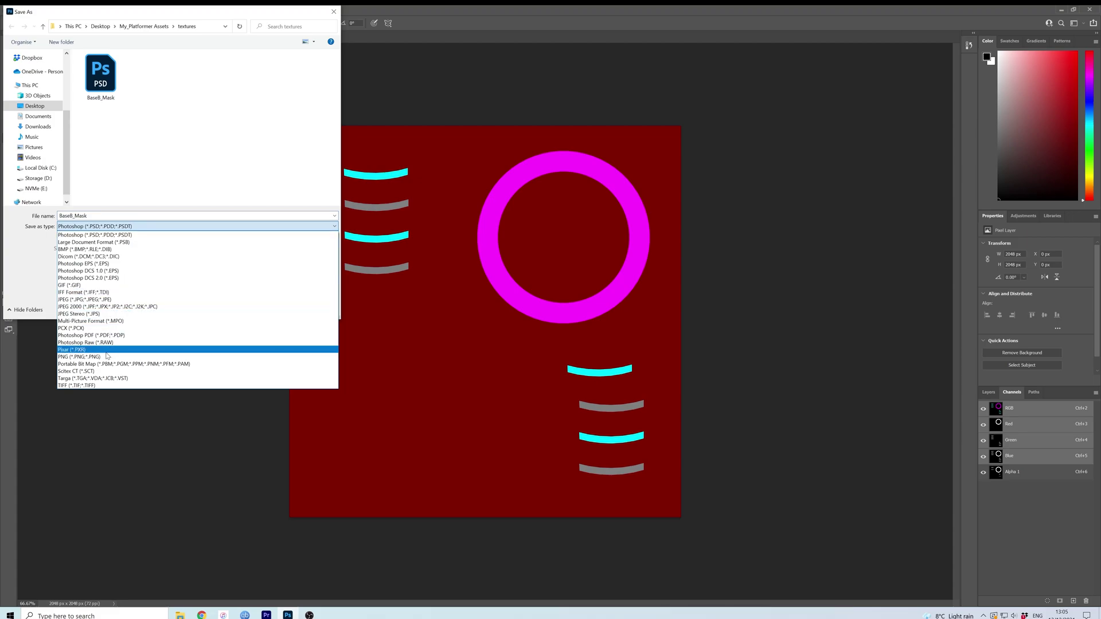
{"action": "left_click", "coordinate": [97, 379]}
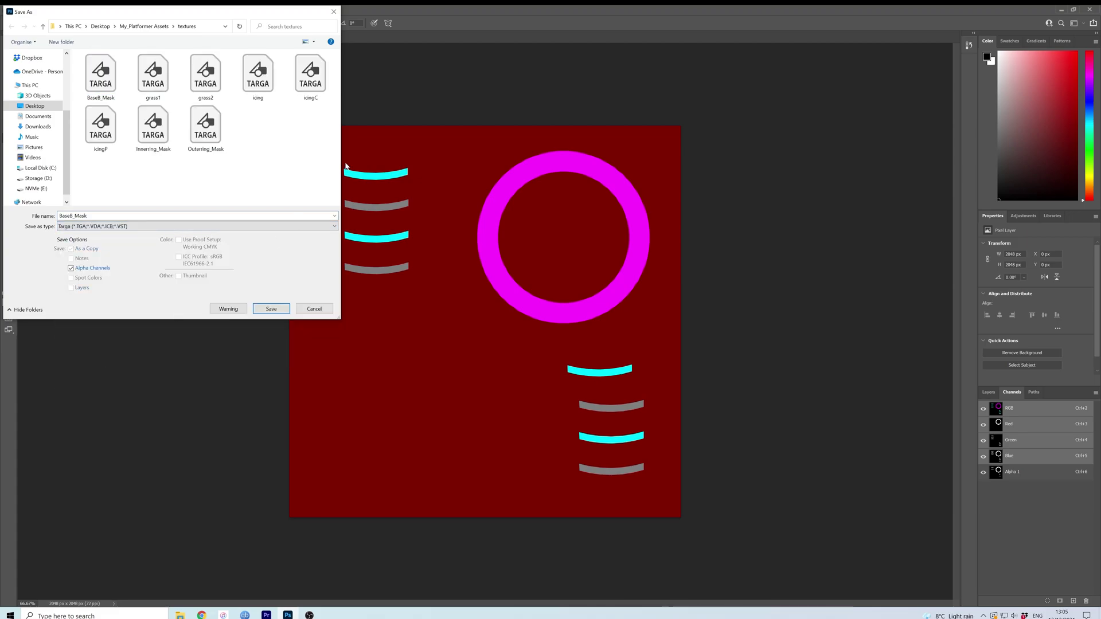
{"action": "left_click", "coordinate": [270, 309]}
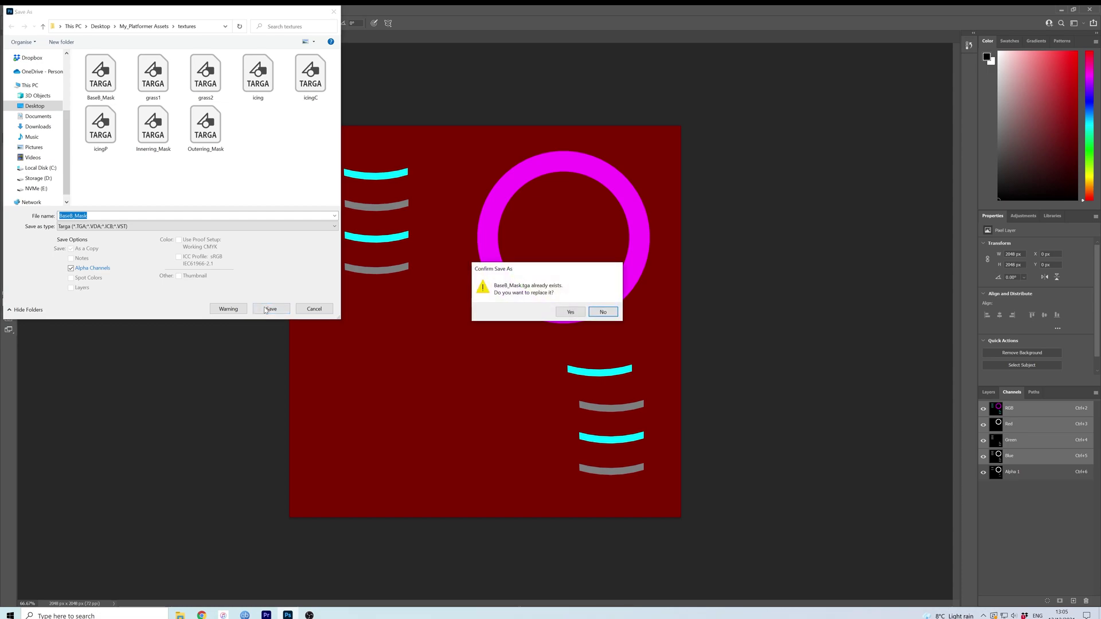
{"action": "left_click", "coordinate": [568, 312]}
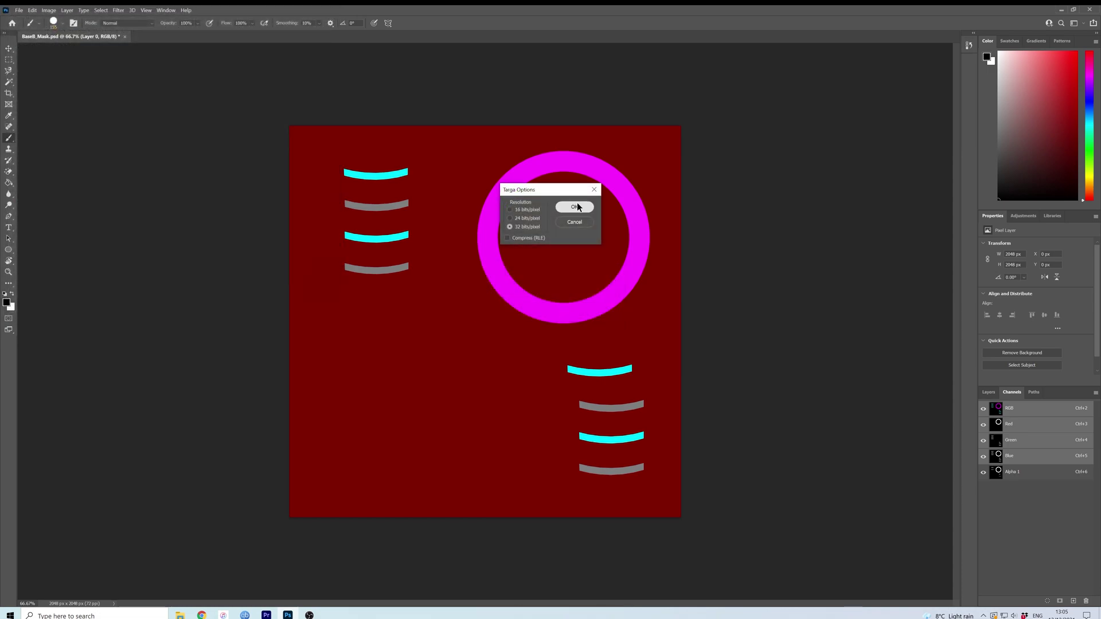
{"action": "left_click", "coordinate": [575, 207]}
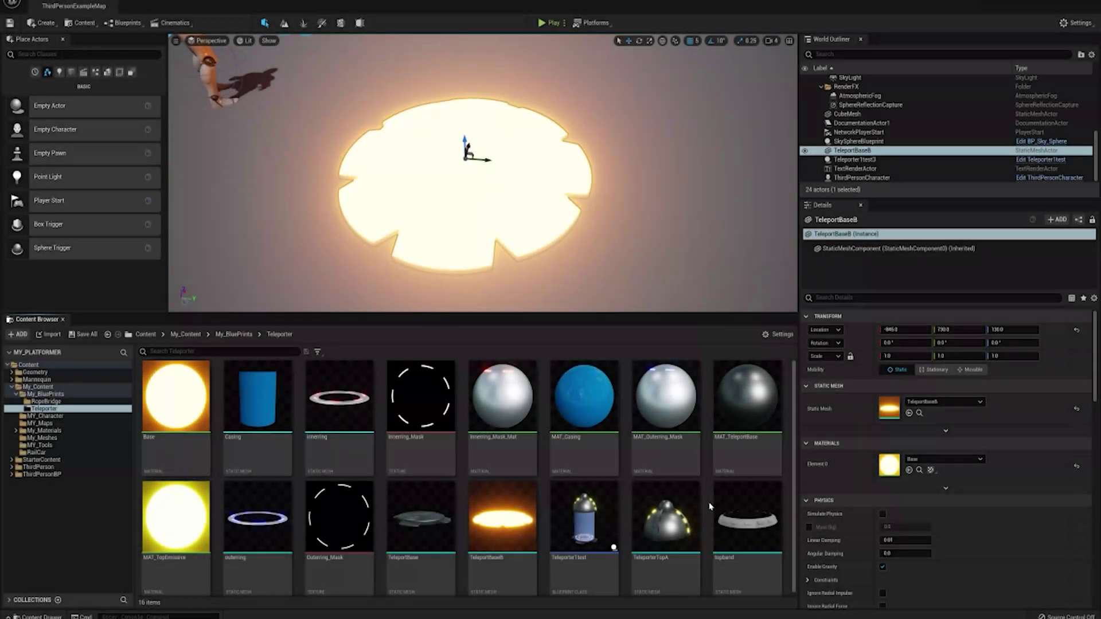
Import the Targa file BaseB_Mask from the textures folder into the Teleporter content folder.
{"action": "right_click", "coordinate": [710, 506]}
{"action": "left_click", "coordinate": [780, 265]}
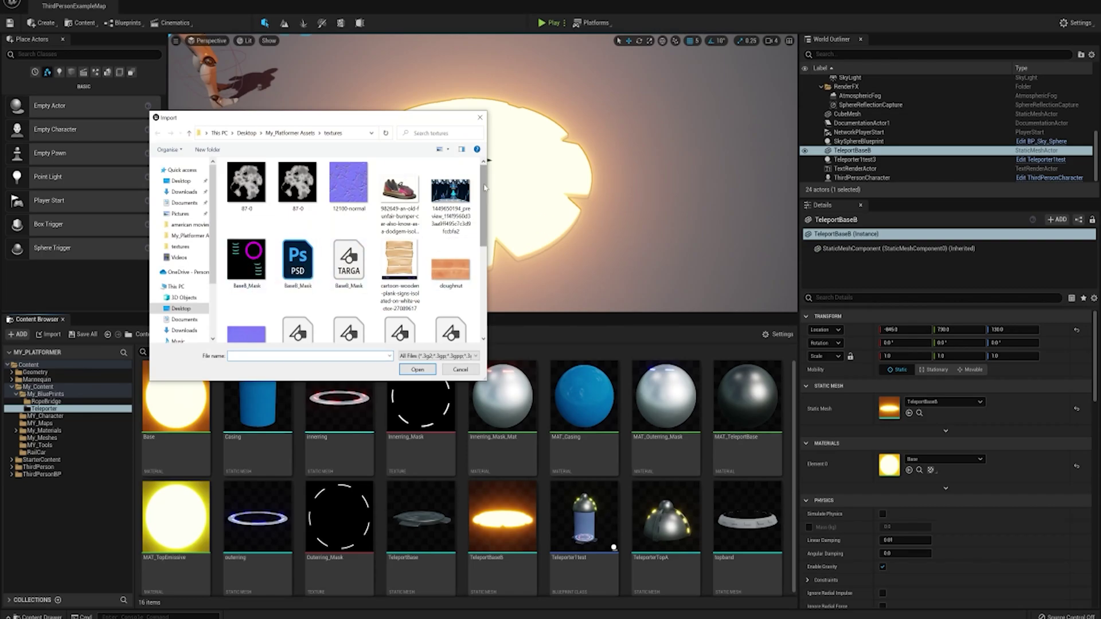
{"action": "scroll", "coordinate": [482, 222], "scroll_direction": "down", "scroll_amount": 2}
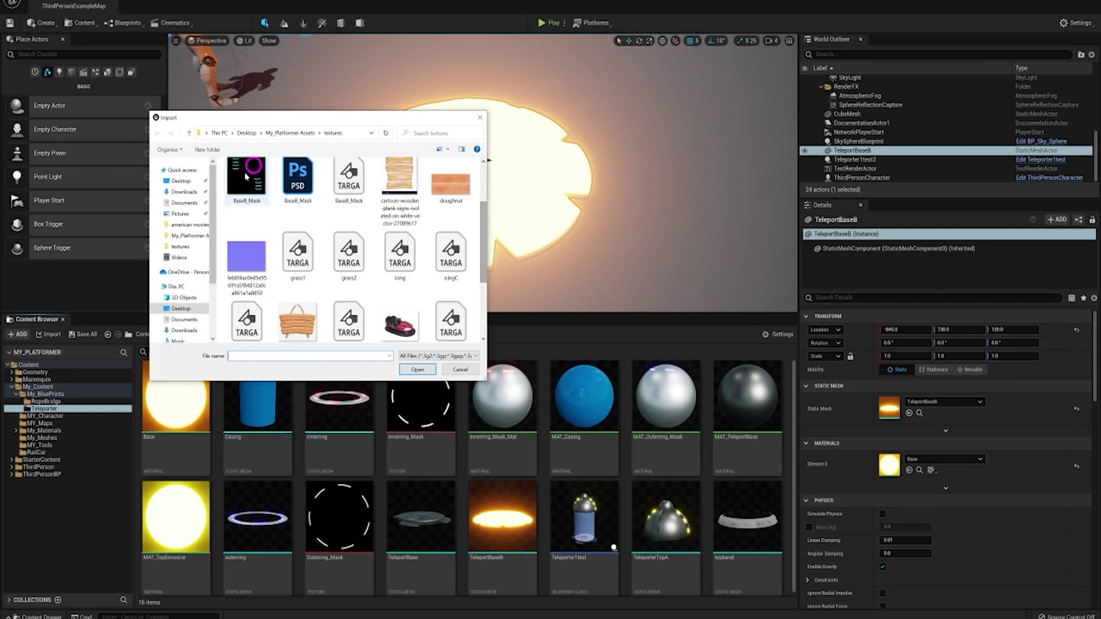
{"action": "left_click", "coordinate": [247, 175]}
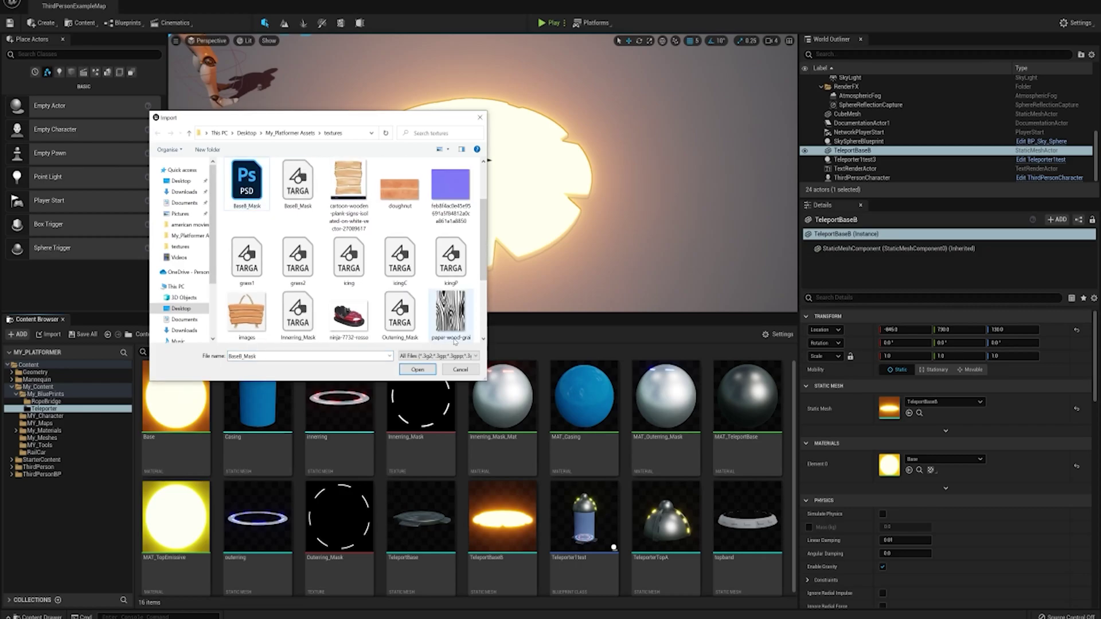
{"action": "scroll", "coordinate": [483, 281], "scroll_direction": "down", "scroll_amount": 2}
{"action": "left_click_drag", "start_coordinate": [484, 286], "coordinate": [485, 293]}
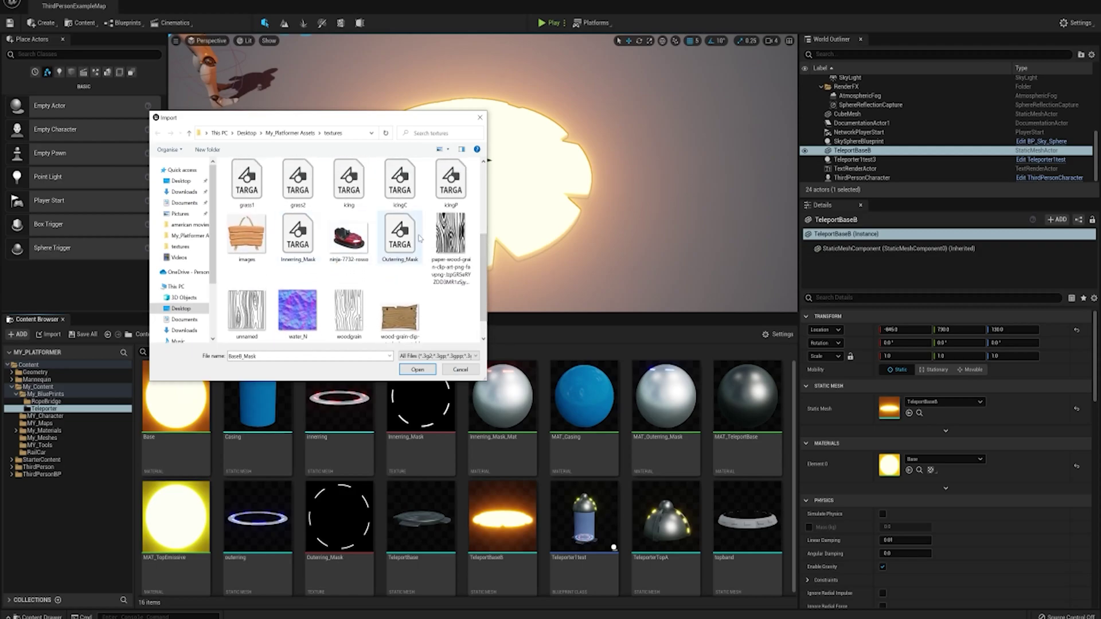
{"action": "scroll", "coordinate": [484, 242], "scroll_direction": "up", "scroll_amount": 1}
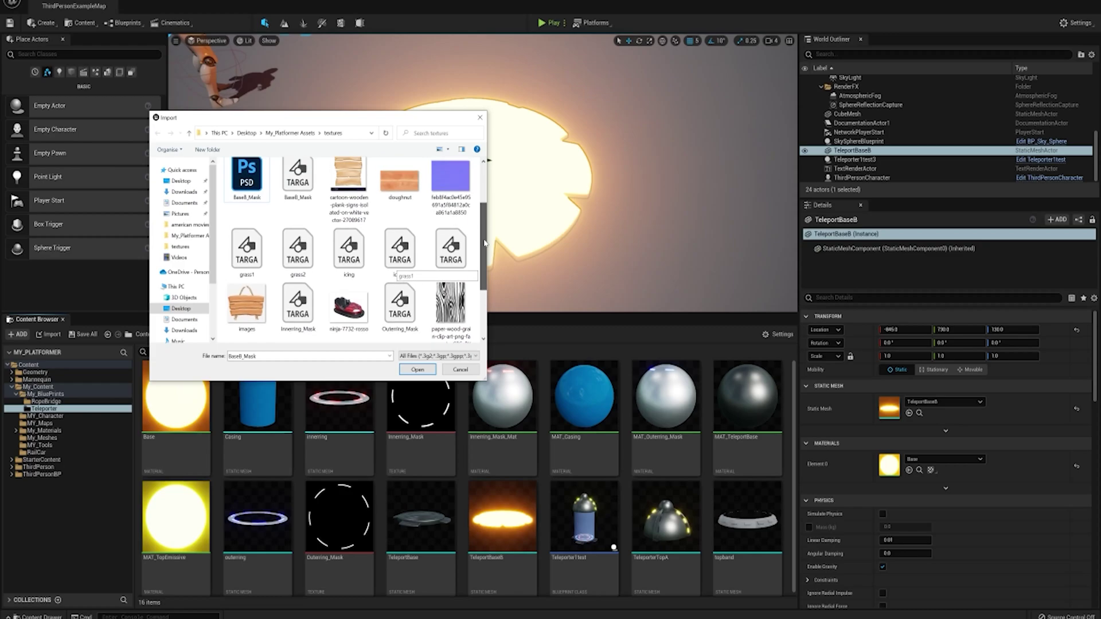
{"action": "scroll", "coordinate": [485, 243], "scroll_direction": "up", "scroll_amount": 1}
{"action": "left_click", "coordinate": [298, 226]}
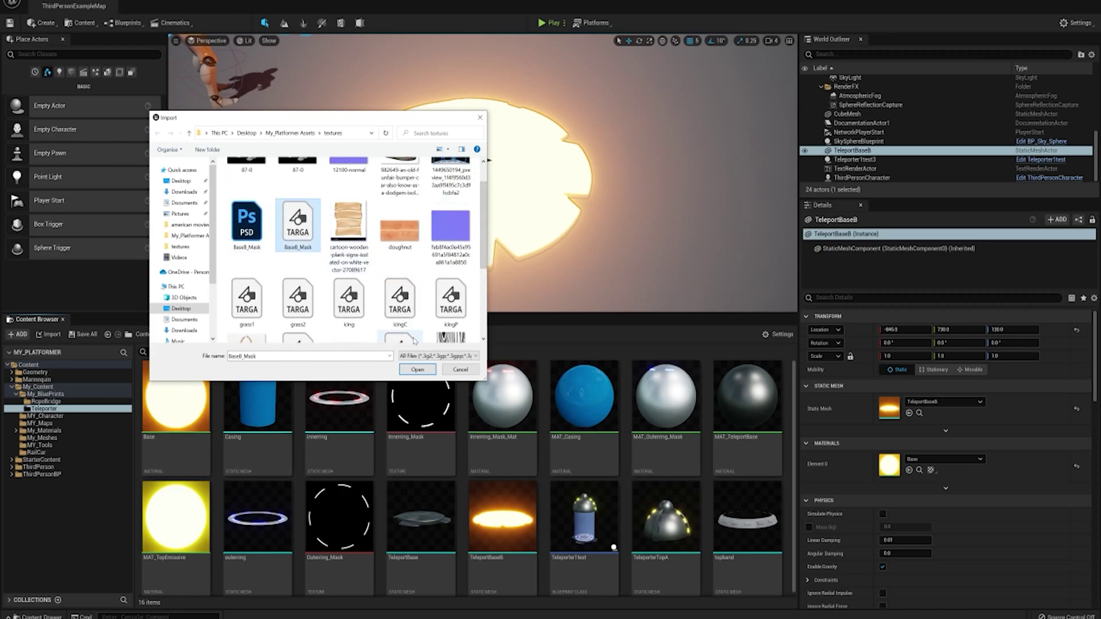
{"action": "left_click", "coordinate": [417, 370]}
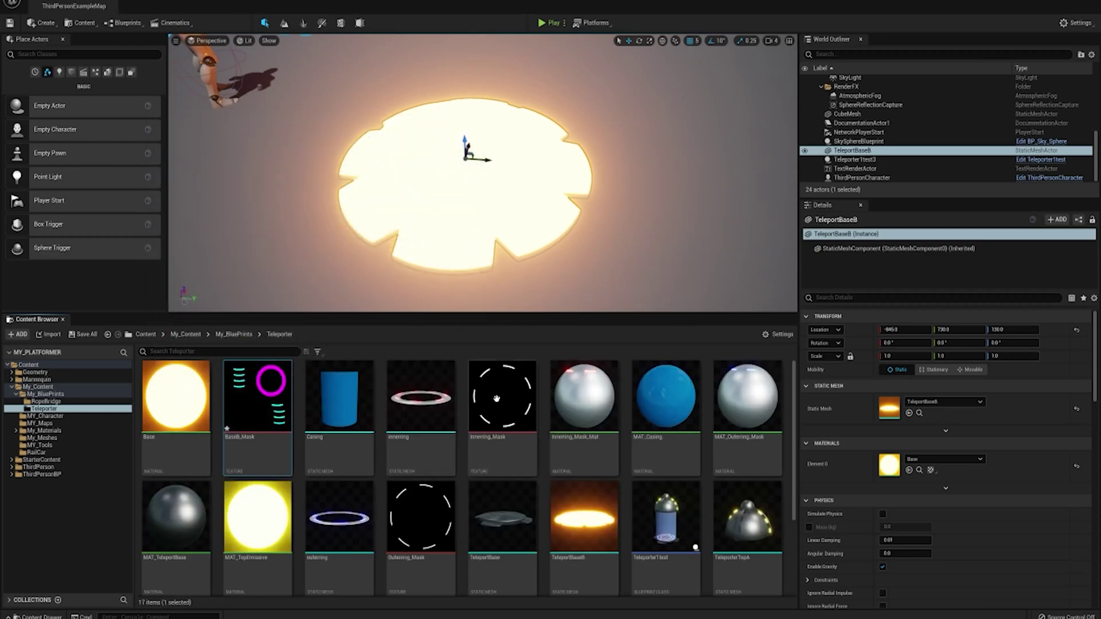
Open the BaseB_Mask texture and inspect its Red, Green, Blue and Alpha channels one at a time.
{"action": "double_click", "coordinate": [252, 416]}
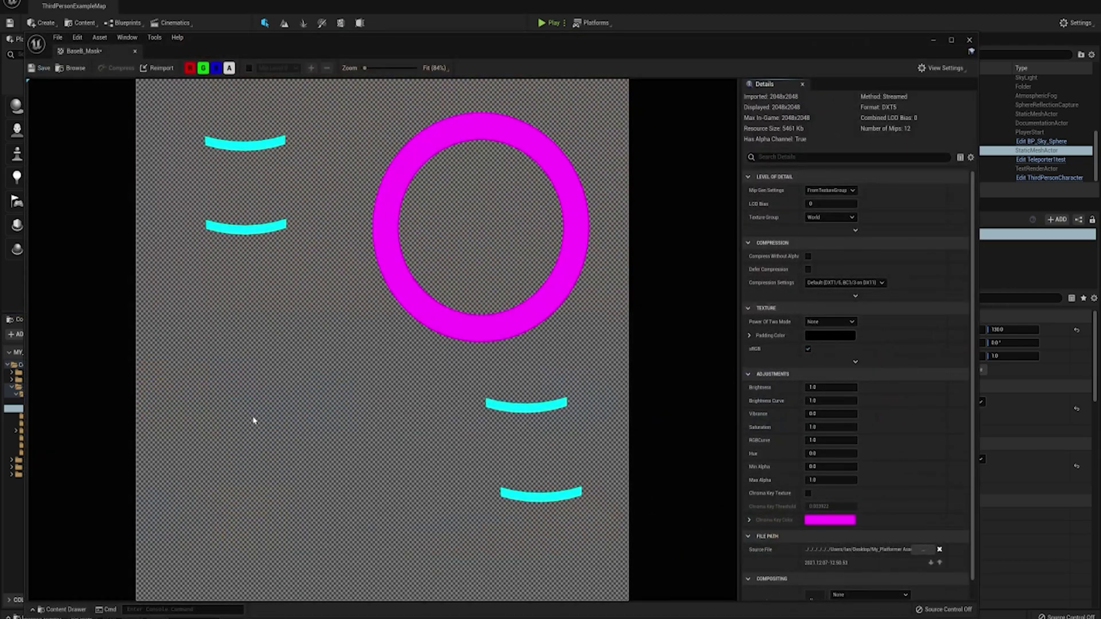
{"action": "left_click", "coordinate": [229, 68]}
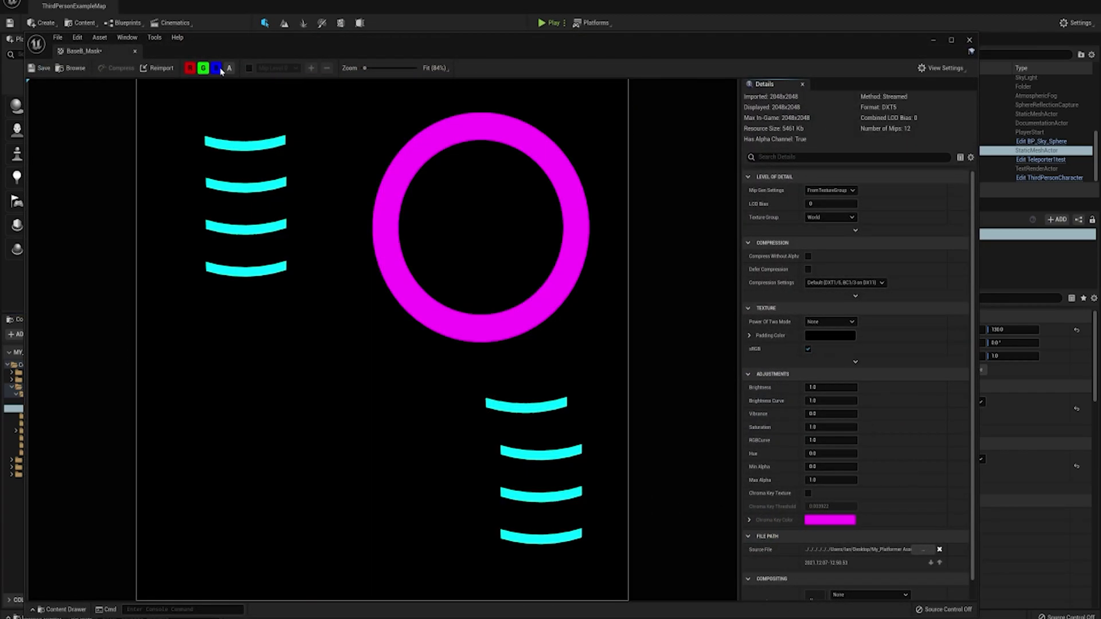
{"action": "left_click", "coordinate": [216, 68]}
{"action": "left_click", "coordinate": [204, 68]}
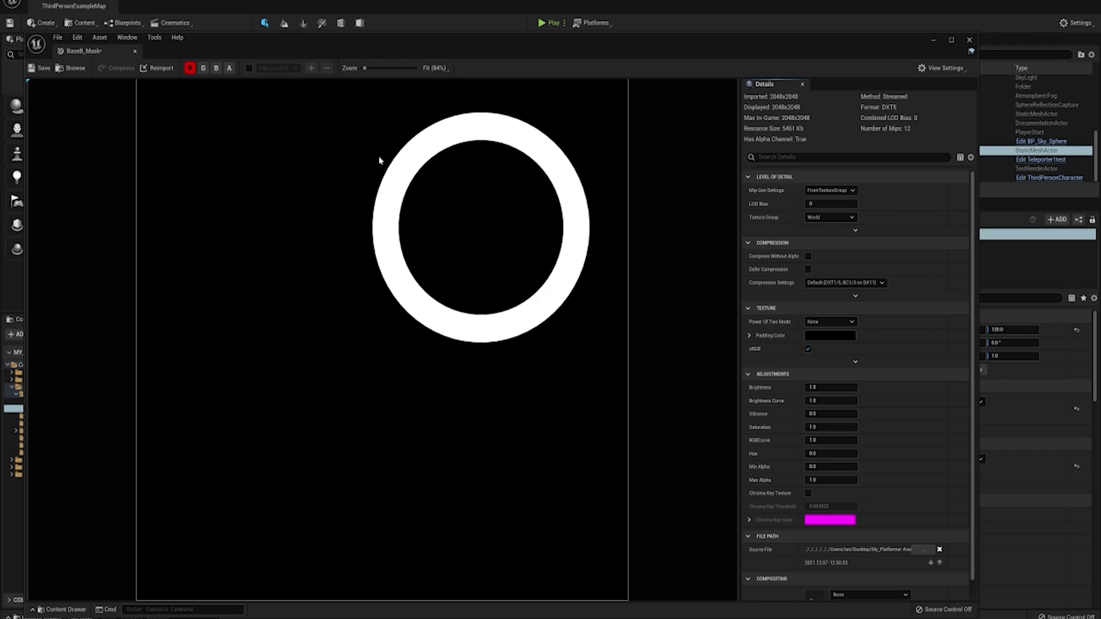
{"action": "left_click", "coordinate": [189, 70]}
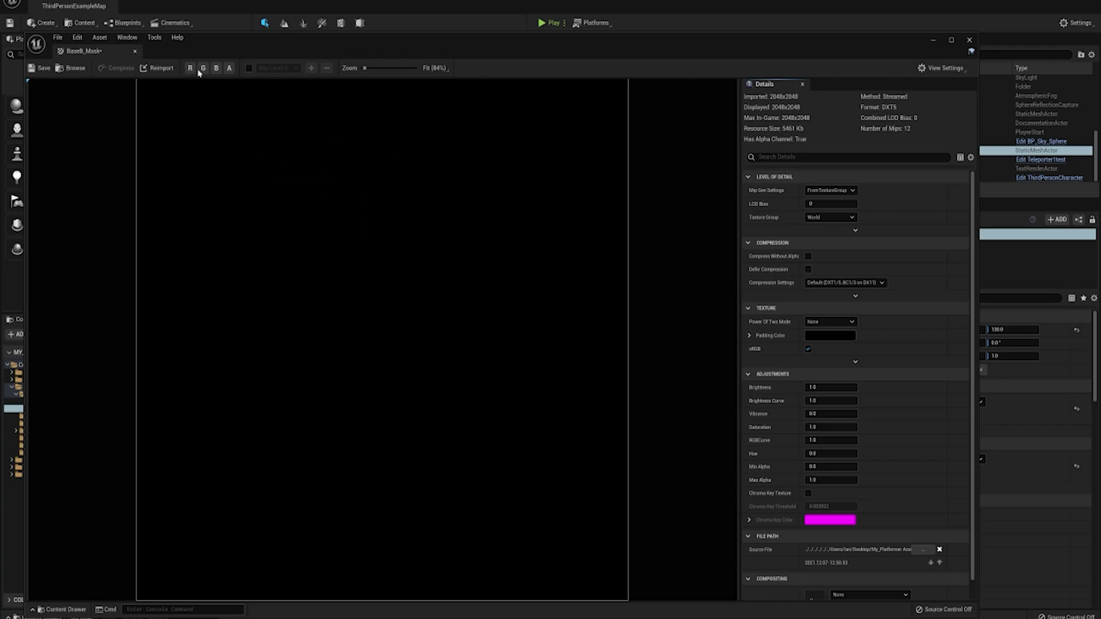
{"action": "left_click", "coordinate": [203, 69]}
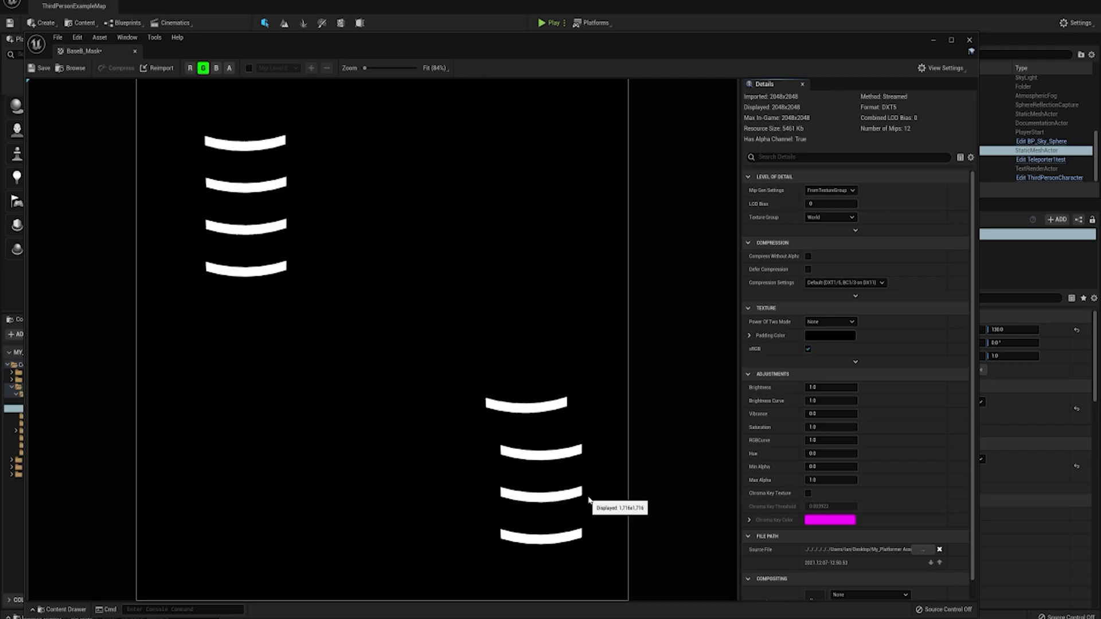
{"action": "left_click", "coordinate": [203, 68]}
{"action": "left_click", "coordinate": [217, 69]}
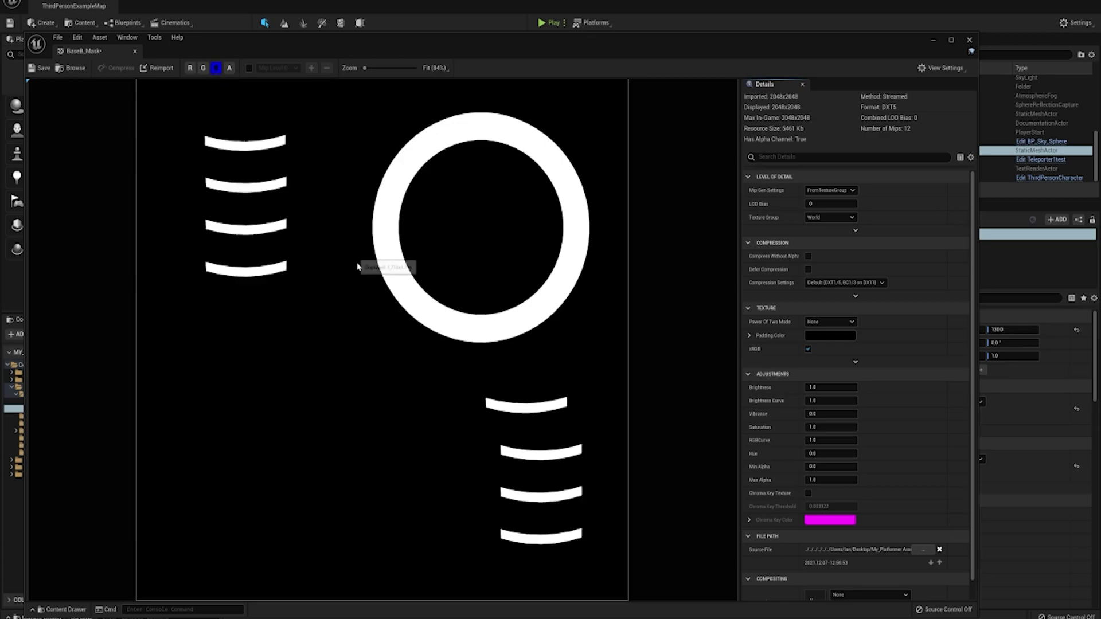
{"action": "left_click", "coordinate": [216, 68]}
{"action": "left_click", "coordinate": [229, 68]}
{"action": "left_click", "coordinate": [228, 68]}
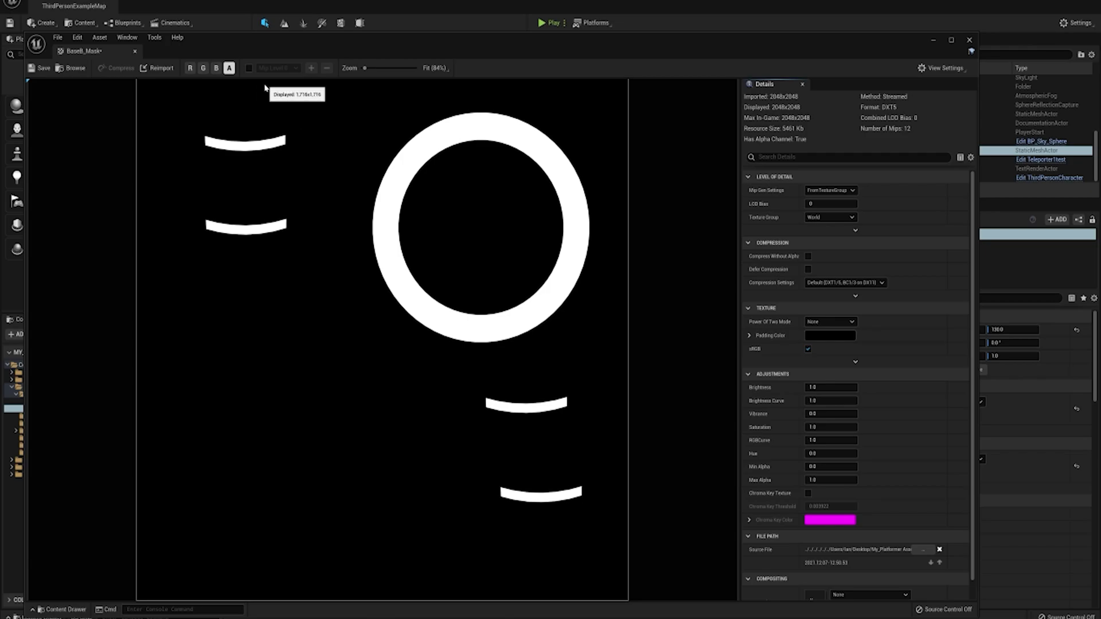
Display the Red, Green and Blue channels together with Alpha in the texture preview, and toggle Alpha to compare.
{"action": "left_click", "coordinate": [190, 68]}
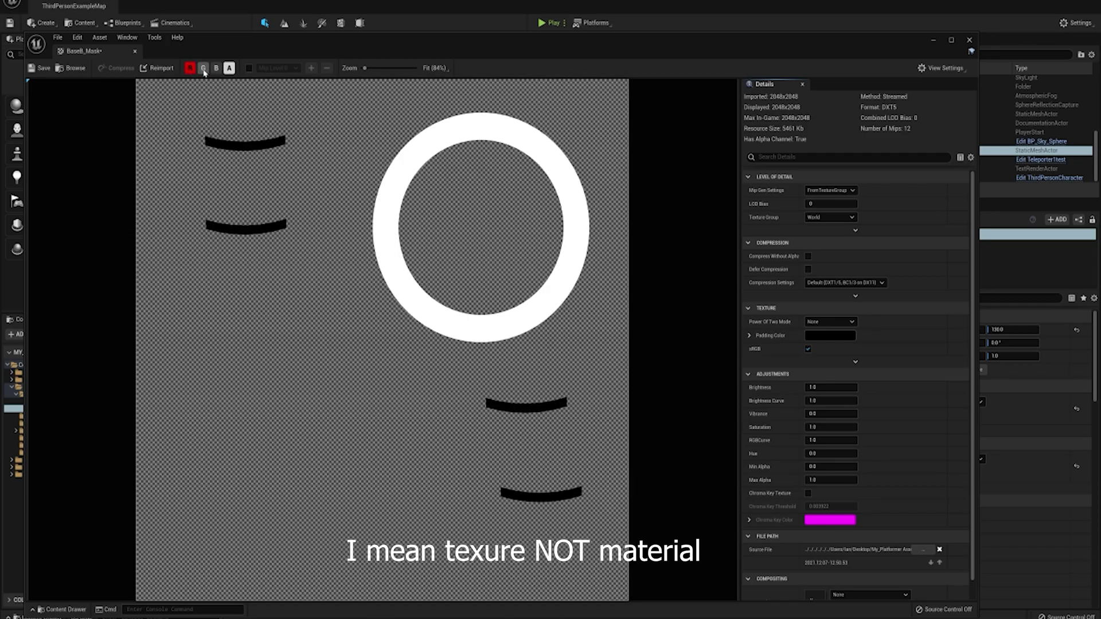
{"action": "left_click", "coordinate": [203, 68]}
{"action": "left_click", "coordinate": [216, 73]}
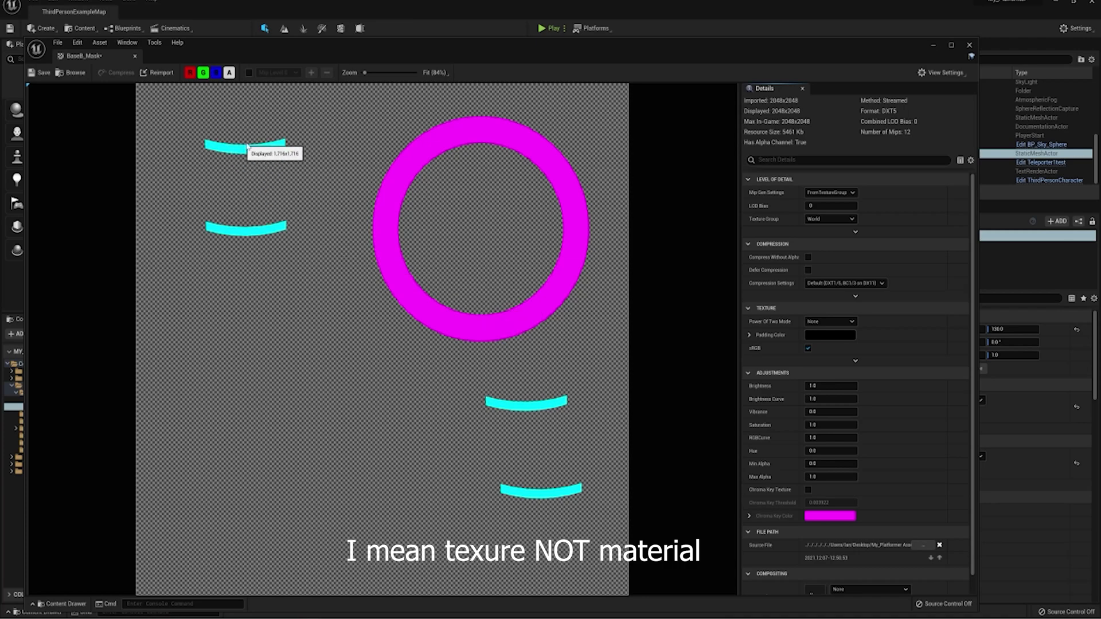
{"action": "scroll", "coordinate": [231, 108], "scroll_direction": "up", "scroll_amount": 1}
{"action": "scroll", "coordinate": [198, 103], "scroll_direction": "down", "scroll_amount": 2}
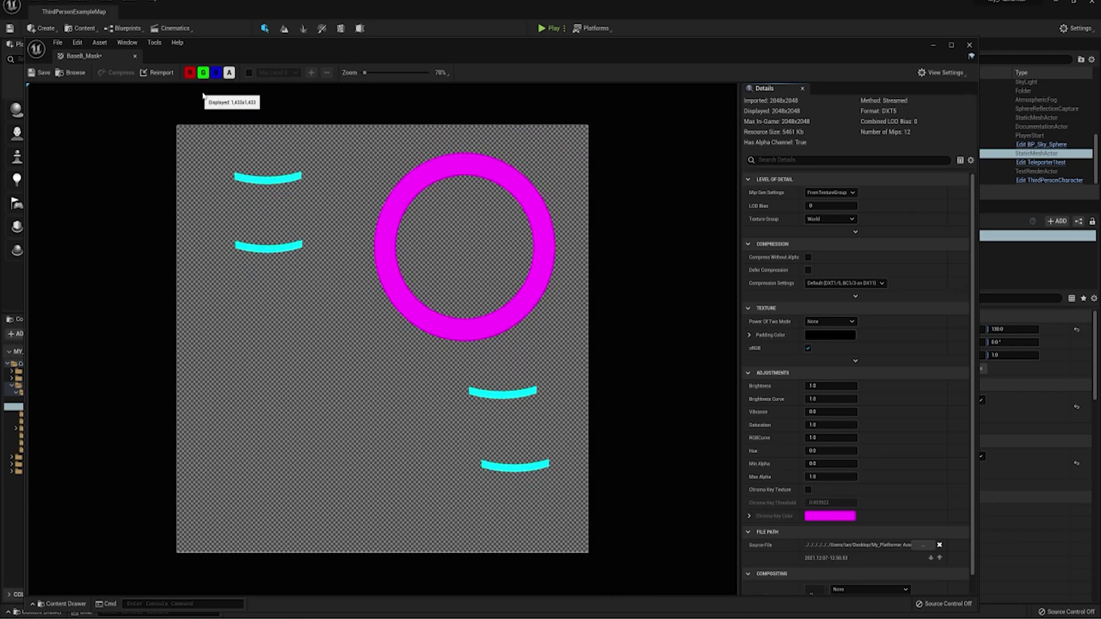
{"action": "left_click", "coordinate": [230, 73]}
{"action": "left_click", "coordinate": [229, 73]}
{"action": "left_click", "coordinate": [230, 73]}
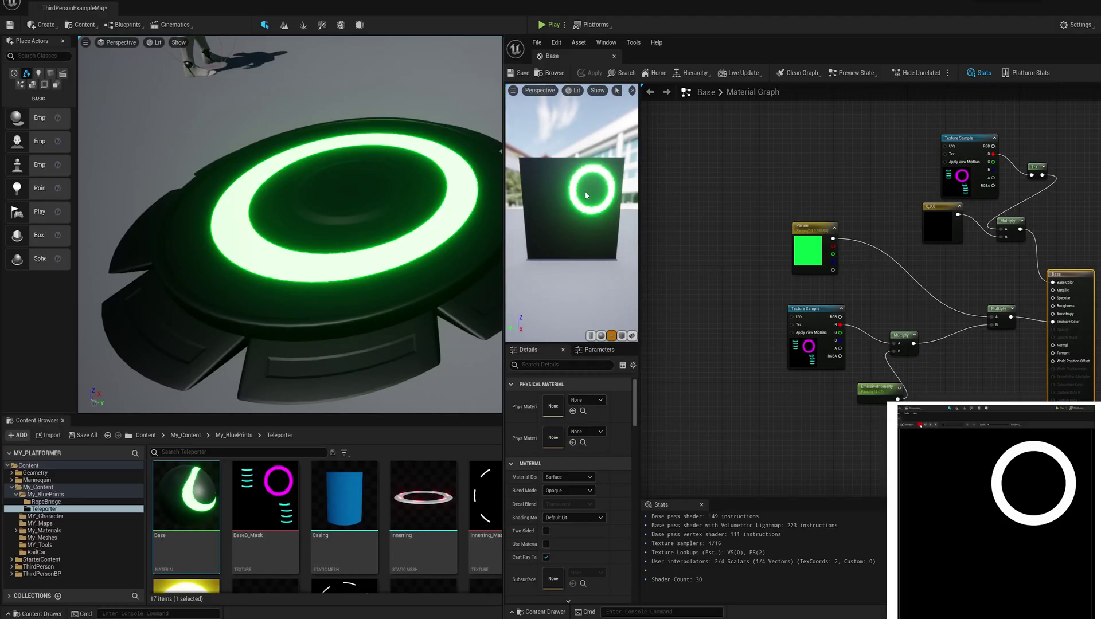
Try out a yellow emissive colour on the Param vector parameter of the Base material.
{"action": "left_click", "coordinate": [812, 257]}
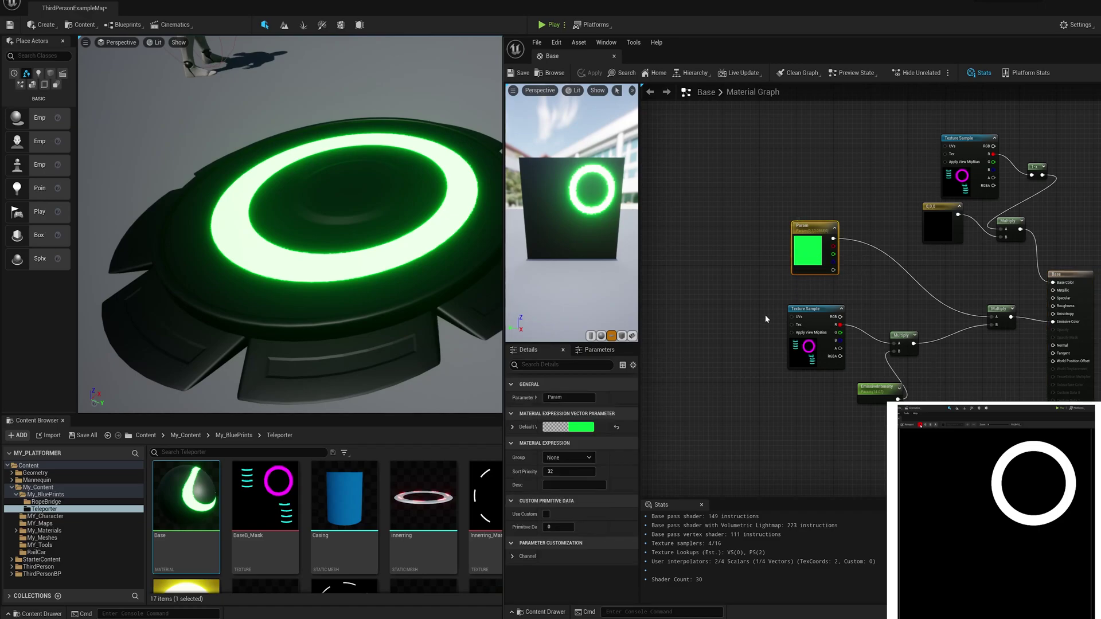
{"action": "double_click", "coordinate": [811, 252]}
{"action": "left_click_drag", "start_coordinate": [836, 360], "coordinate": [896, 328]}
{"action": "left_click_drag", "start_coordinate": [845, 291], "coordinate": [883, 357]}
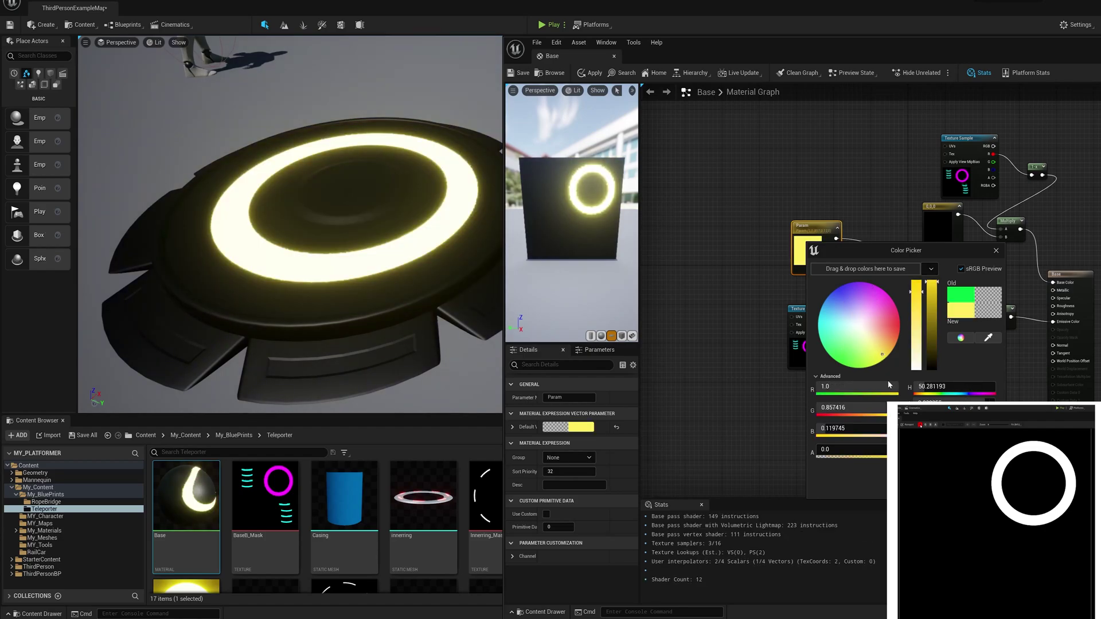
{"action": "key", "text": "Escape"}
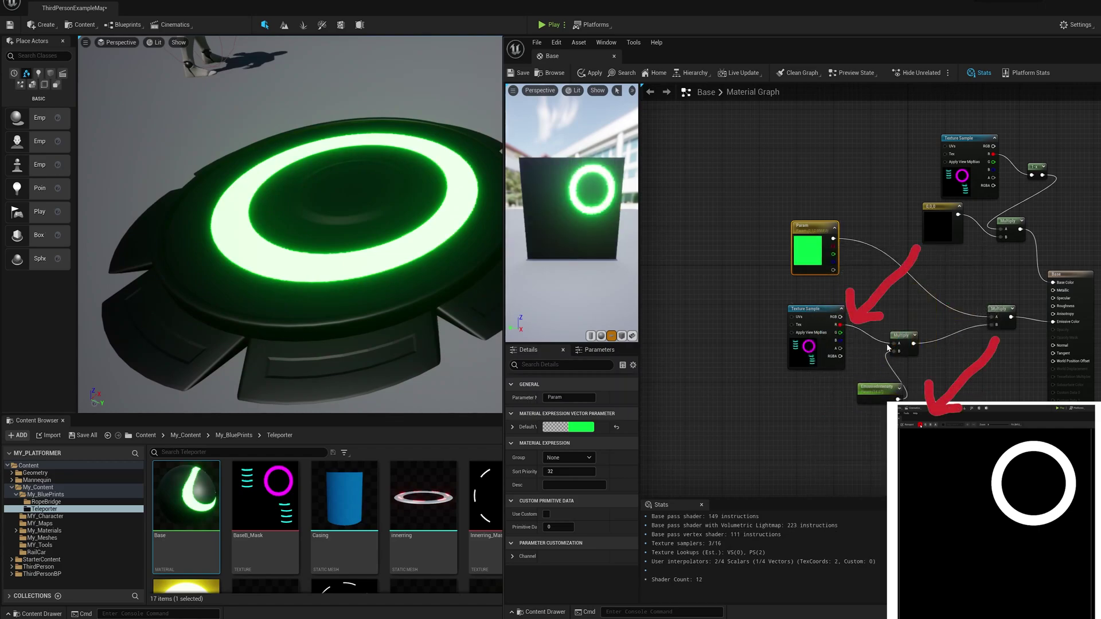
Feed the emissive Multiply from the mask's Green, Blue and Alpha outputs in turn, saving the Base material each time.
{"action": "left_click_drag", "start_coordinate": [892, 344], "coordinate": [842, 333]}
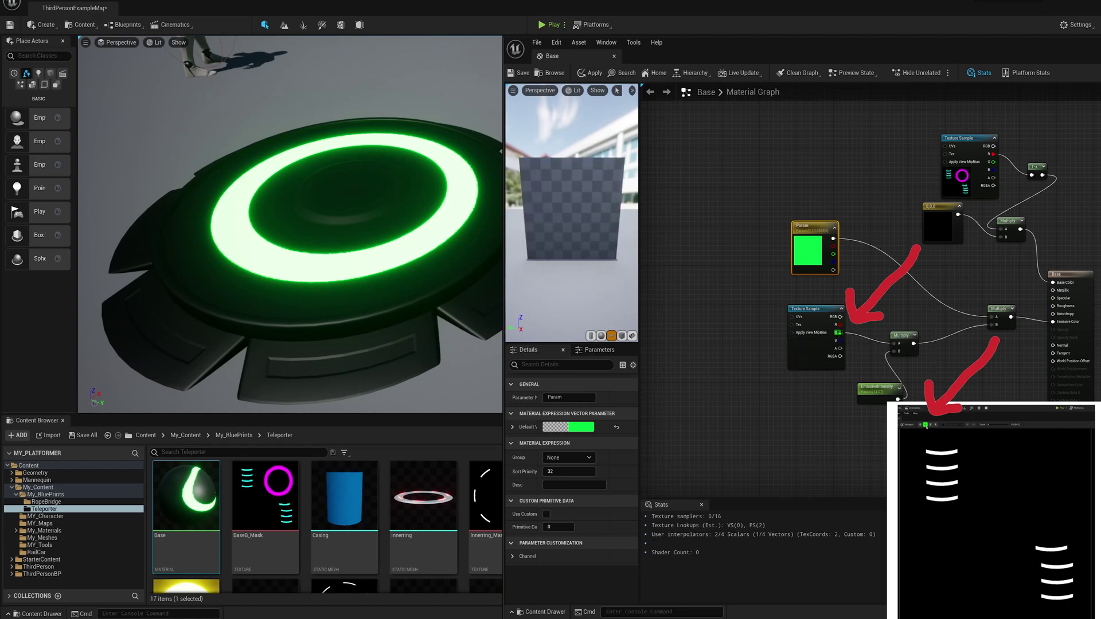
{"action": "left_click", "coordinate": [515, 74]}
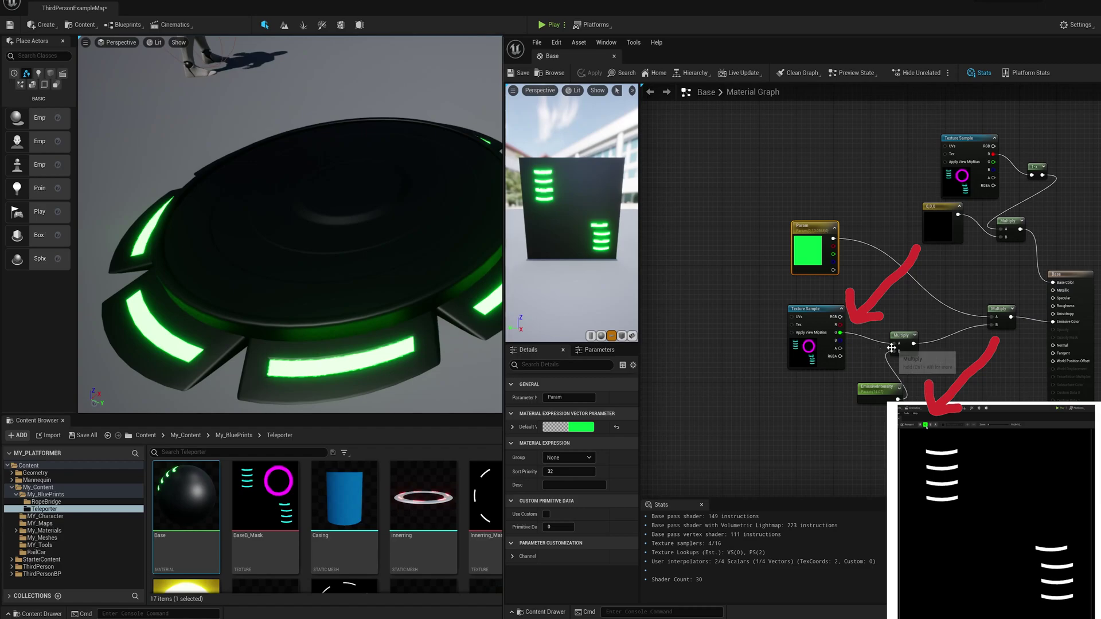
{"action": "left_click_drag", "start_coordinate": [893, 343], "coordinate": [840, 340]}
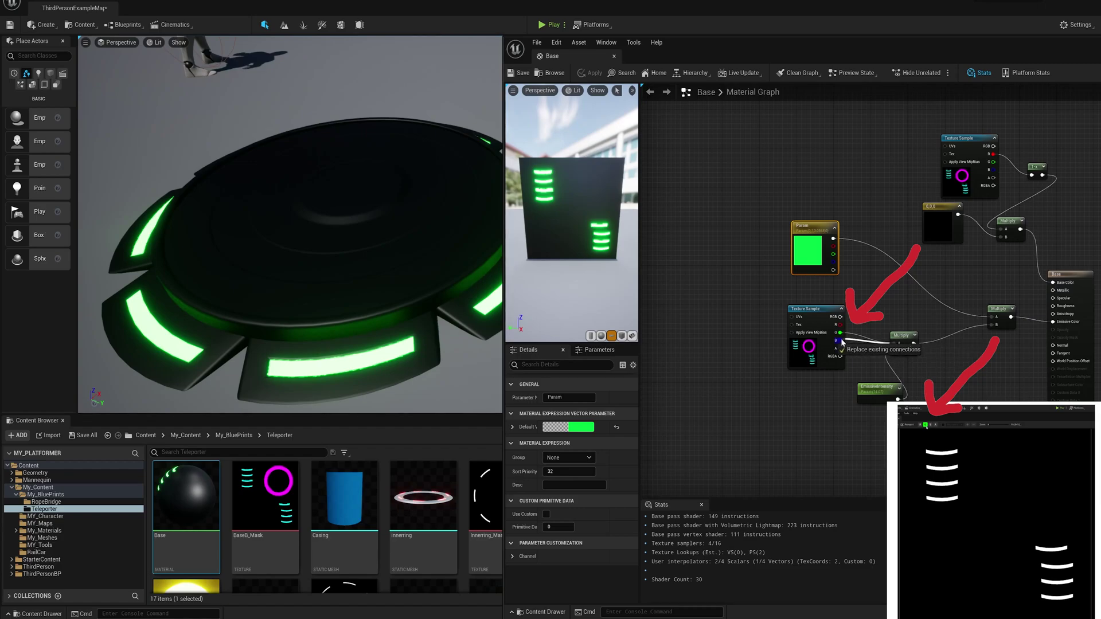
{"action": "left_click", "coordinate": [518, 74]}
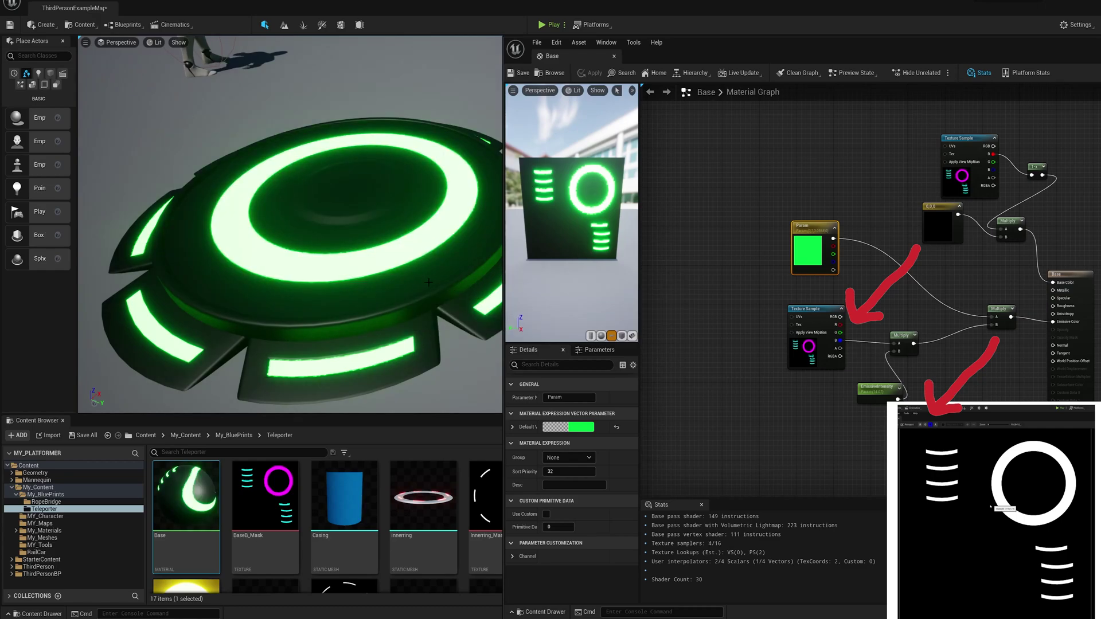
{"action": "left_click_drag", "start_coordinate": [894, 349], "coordinate": [838, 348]}
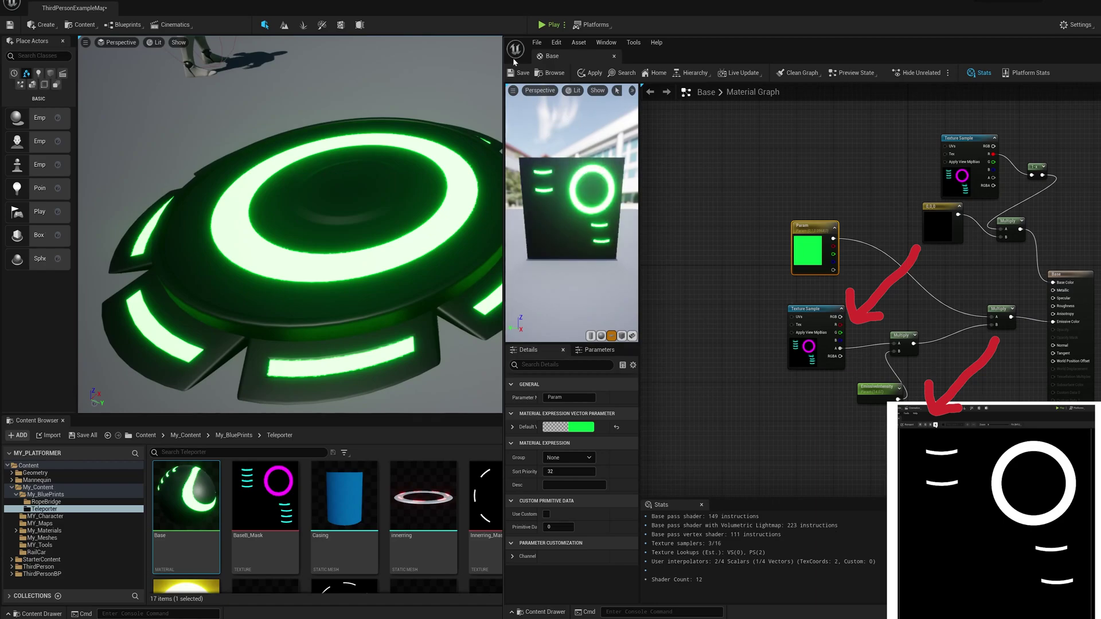
{"action": "key", "text": "ctrl+s"}
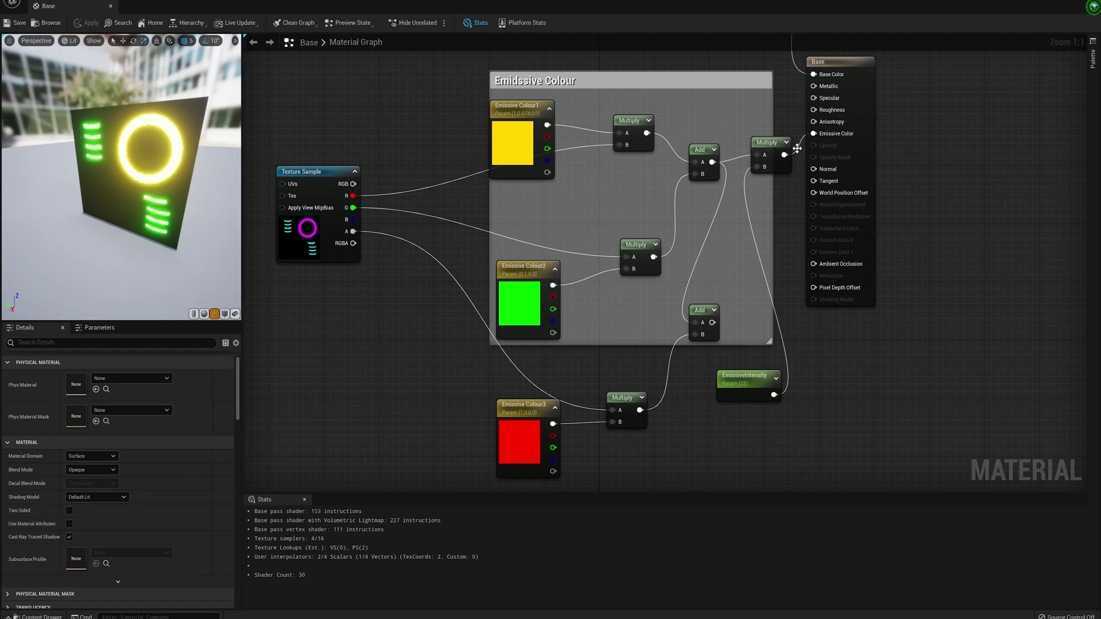
Connect the second Add node, which brings in Emissive Colour3, to input A of the final emissive Multiply.
{"action": "left_click", "coordinate": [523, 430]}
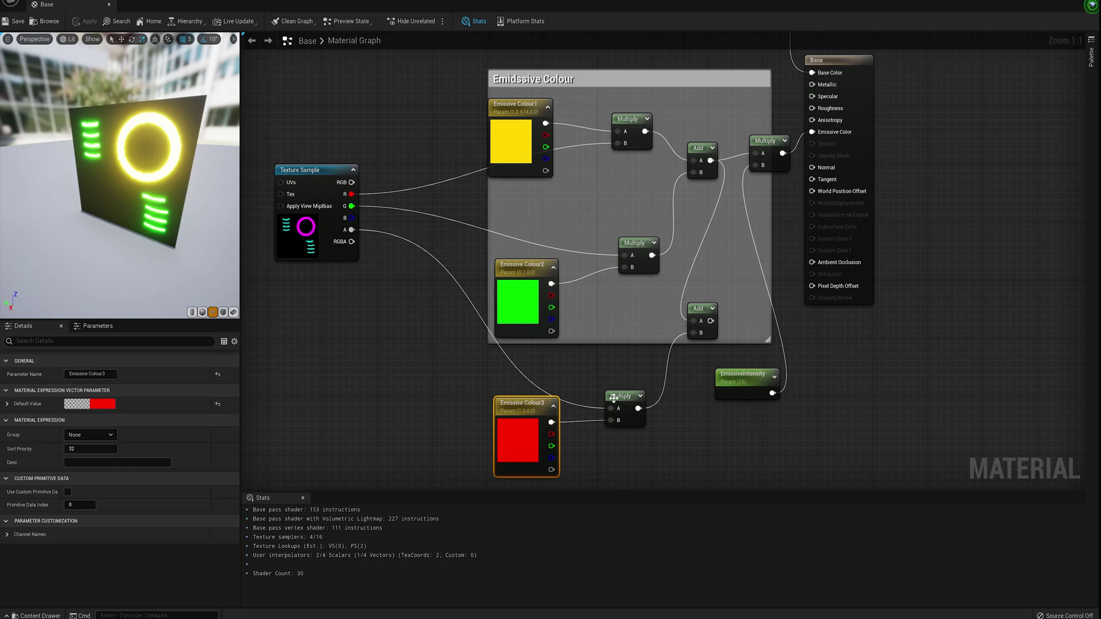
{"action": "right_click_drag", "start_coordinate": [721, 245], "coordinate": [676, 249]}
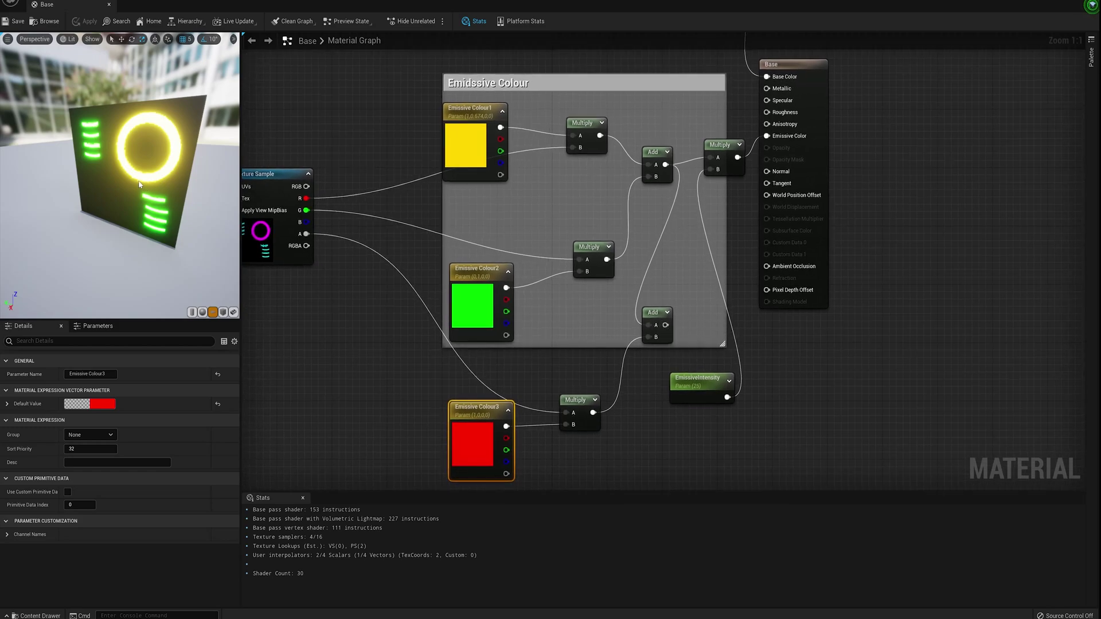
{"action": "left_click_drag", "start_coordinate": [665, 325], "coordinate": [711, 158]}
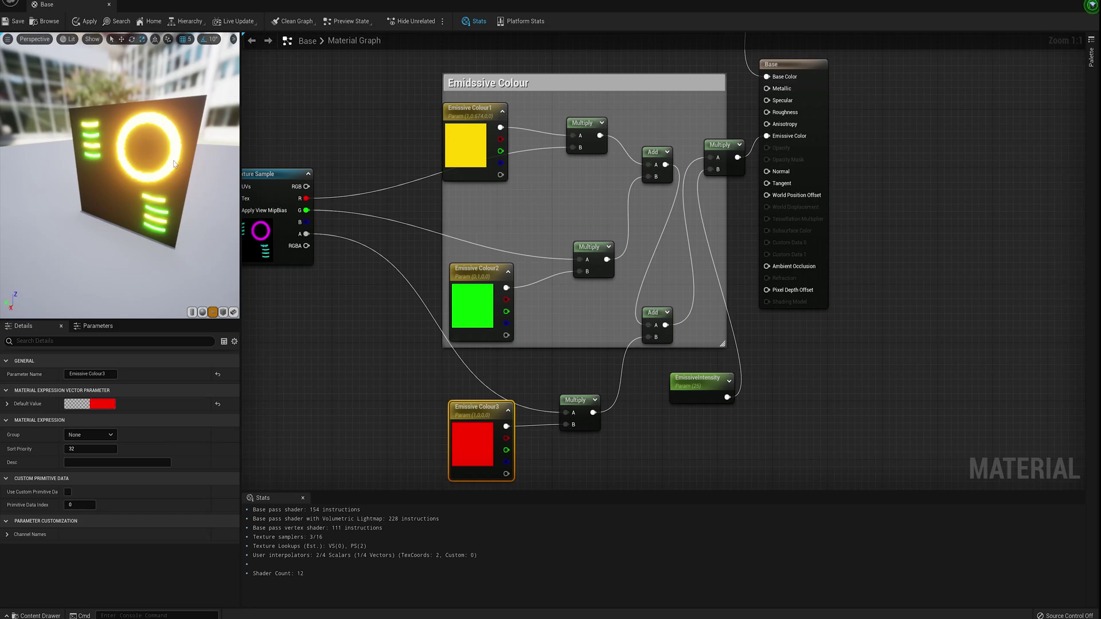
Examine how the Emissive Colour1, Emissive Colour2 and Emissive Colour3 parameters combine with the mask channels in the material preview.
{"action": "left_click", "coordinate": [467, 143]}
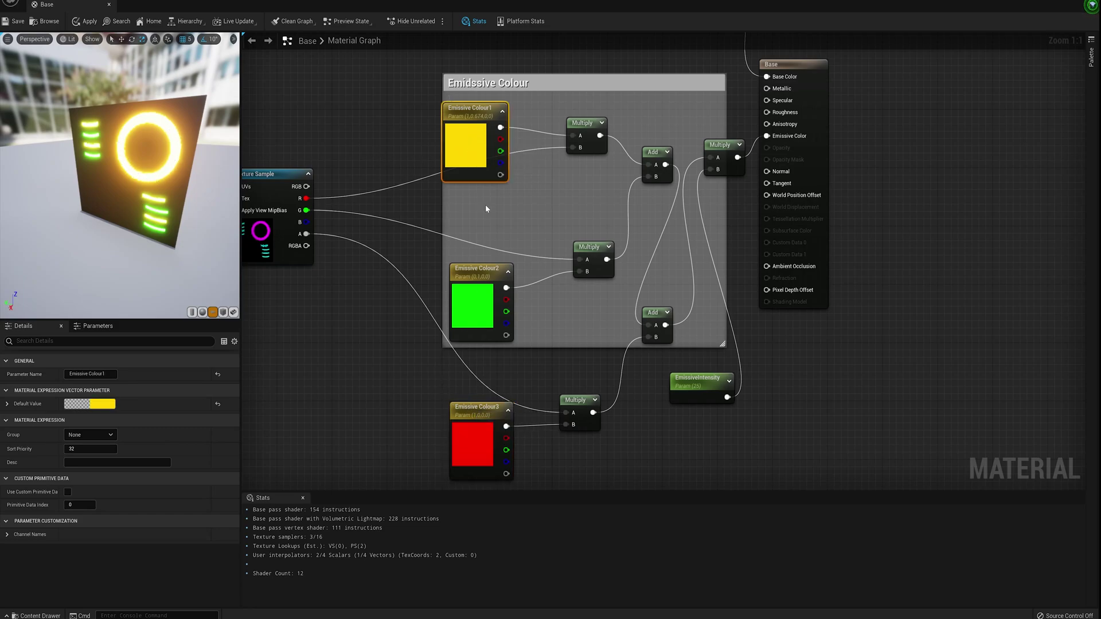
{"action": "left_click", "coordinate": [467, 435]}
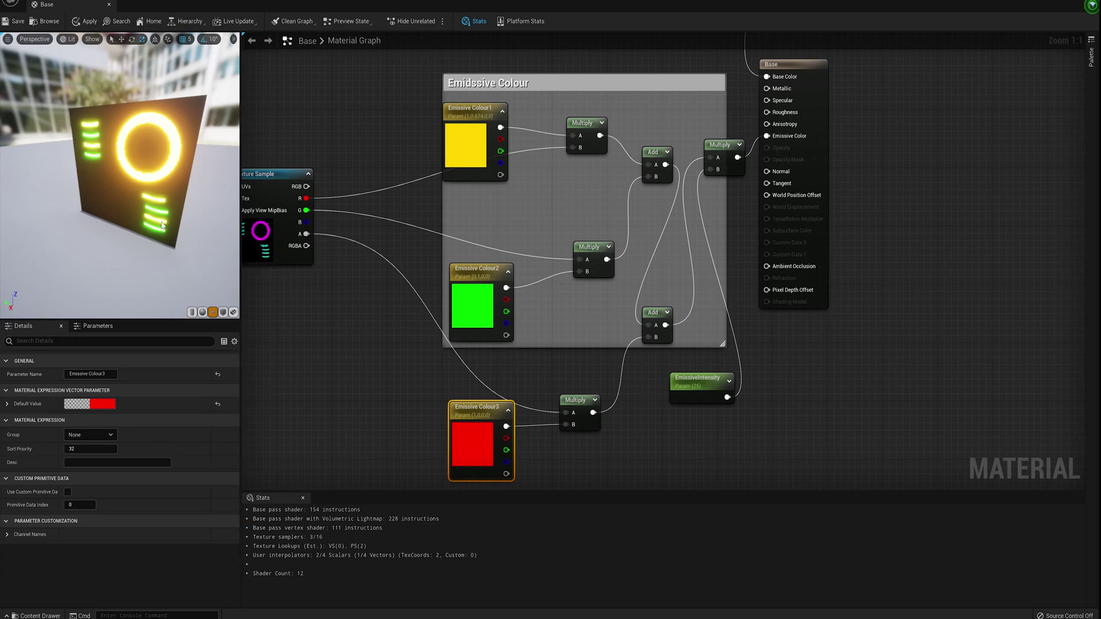
{"action": "right_click_drag", "start_coordinate": [524, 198], "coordinate": [606, 202]}
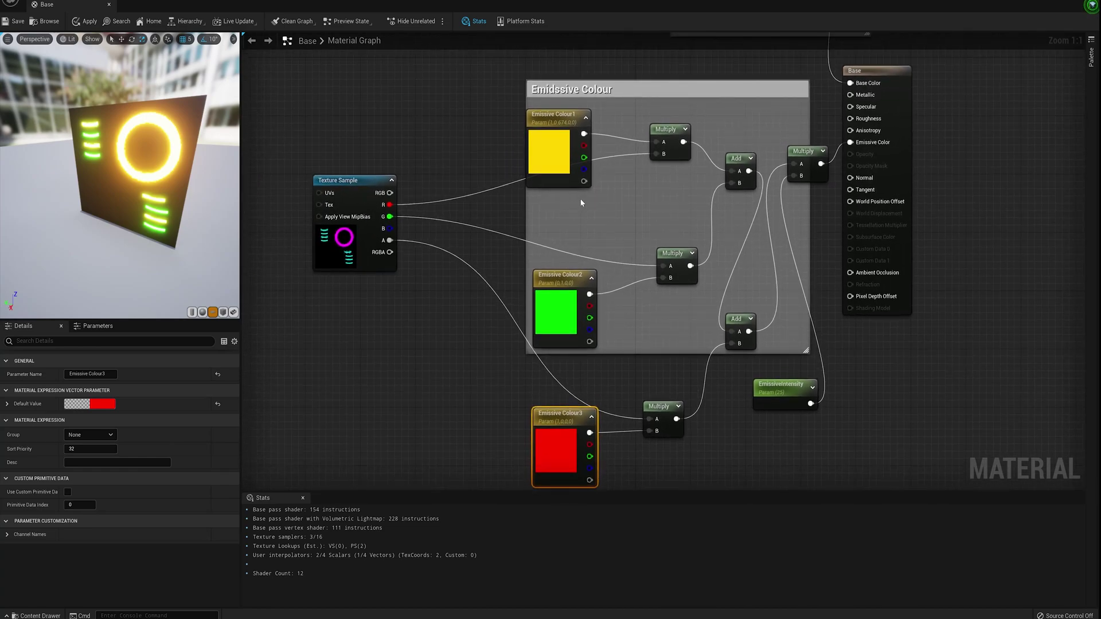
{"action": "left_click", "coordinate": [553, 151]}
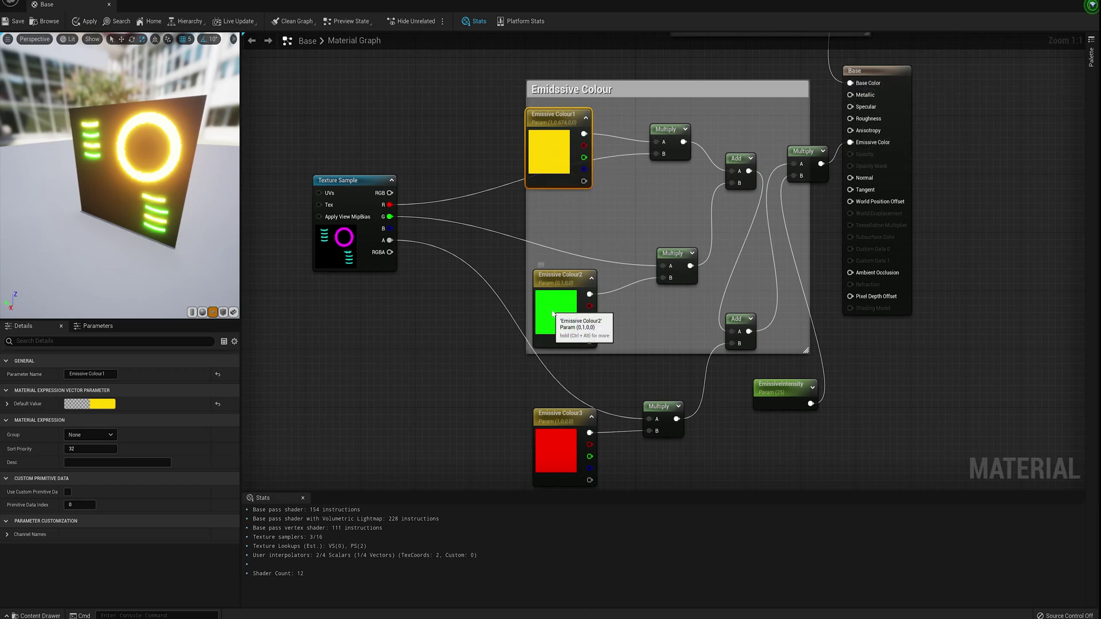
{"action": "left_click", "coordinate": [551, 441]}
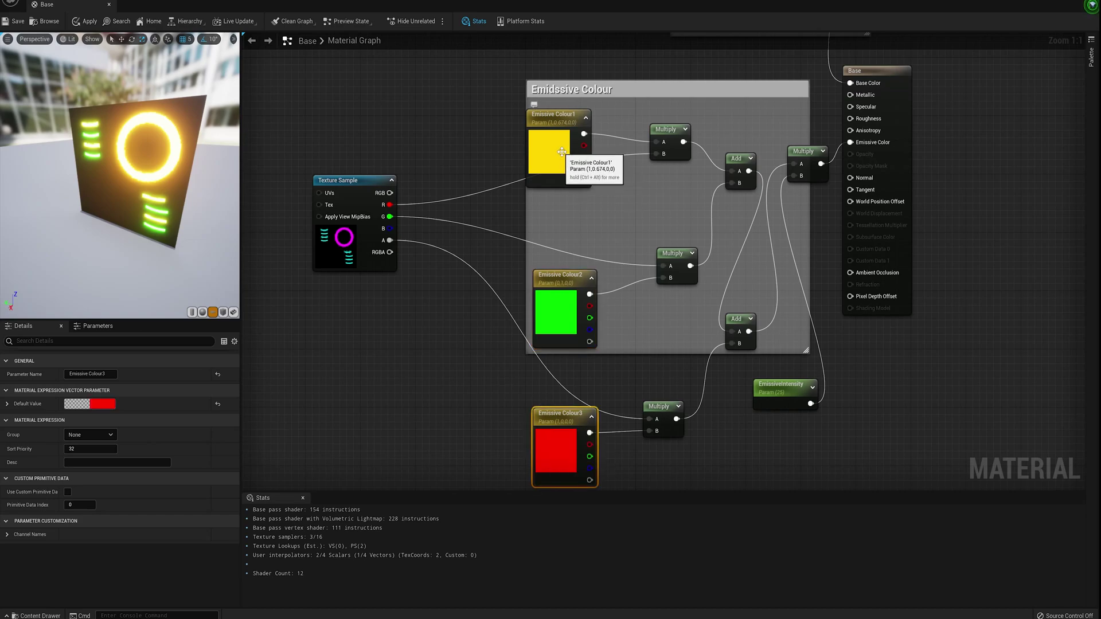
{"action": "left_click", "coordinate": [560, 304]}
{"action": "left_click", "coordinate": [543, 440]}
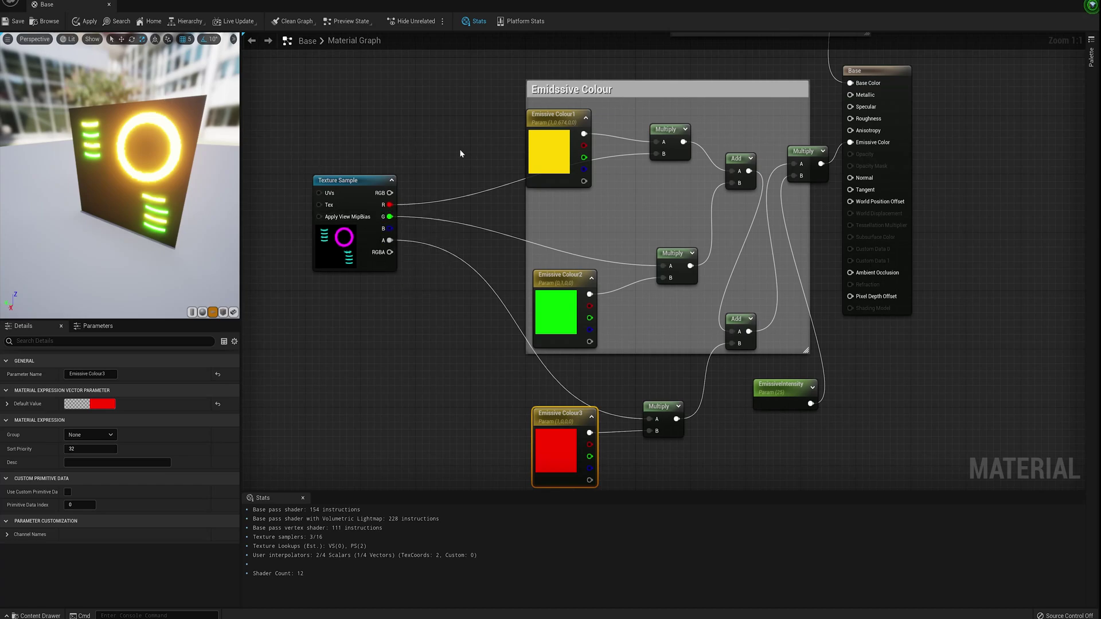
Review the whole emissive node network and save the Base material.
{"action": "scroll", "coordinate": [449, 145], "scroll_direction": "down", "scroll_amount": 1}
{"action": "right_click_drag", "start_coordinate": [372, 95], "coordinate": [381, 108]}
{"action": "scroll", "coordinate": [381, 108], "scroll_direction": "down", "scroll_amount": 1}
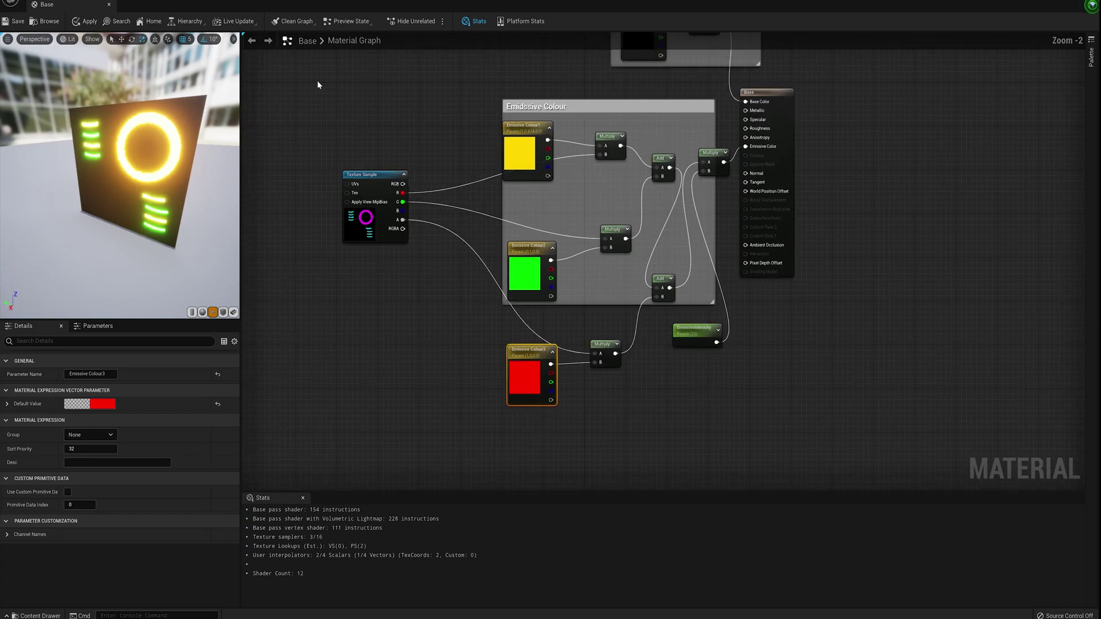
{"action": "left_click_drag", "start_coordinate": [314, 77], "coordinate": [836, 414]}
{"action": "left_click", "coordinate": [405, 85]}
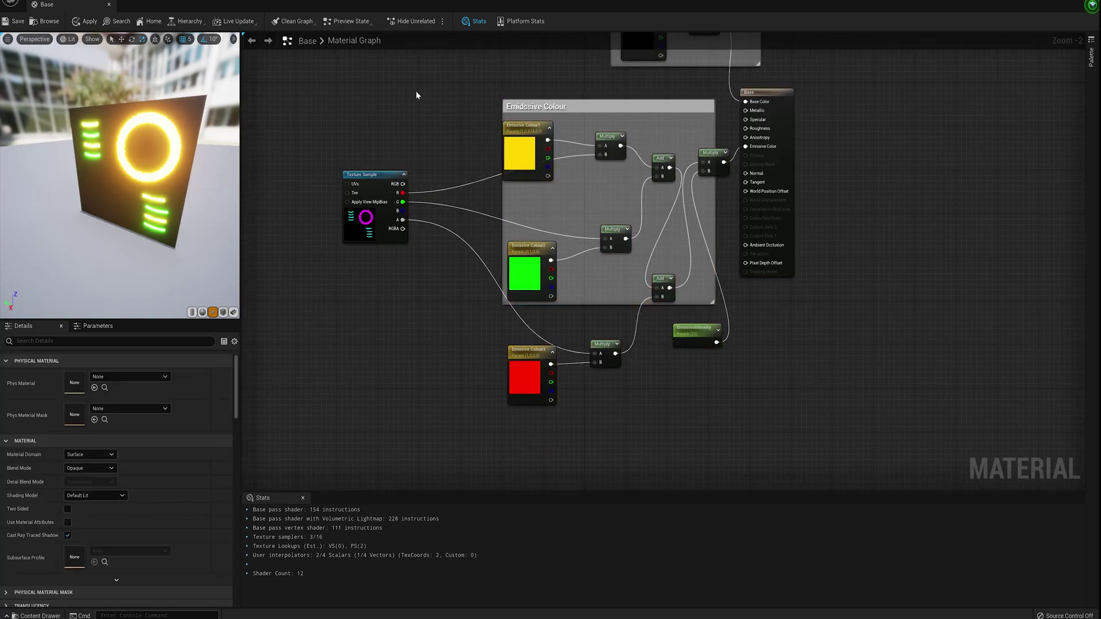
{"action": "right_click_drag", "start_coordinate": [404, 85], "coordinate": [473, 121]}
{"action": "left_click", "coordinate": [12, 21]}
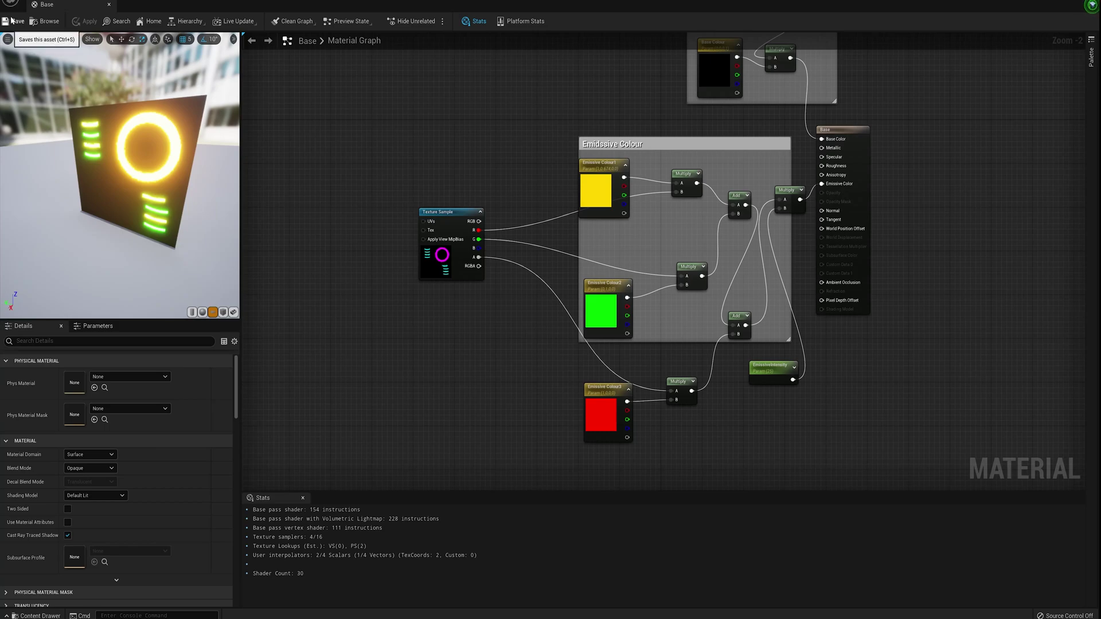